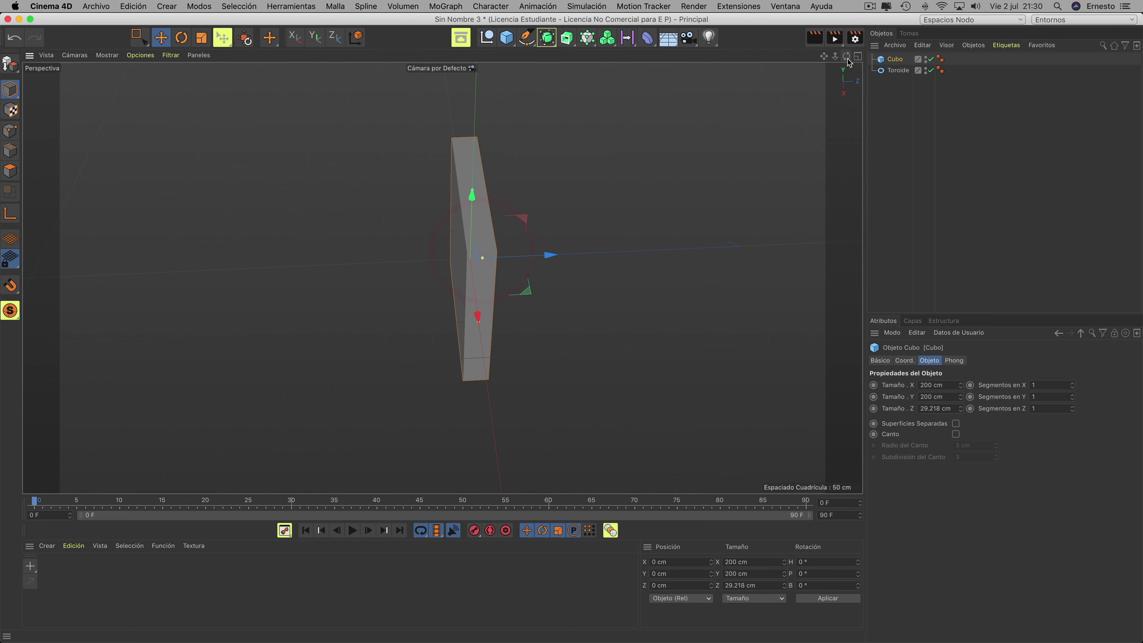
Step: Lower the flat 29 cm cube to Y −143.8 cm, below the torus
drag(847, 57, 582, 191)
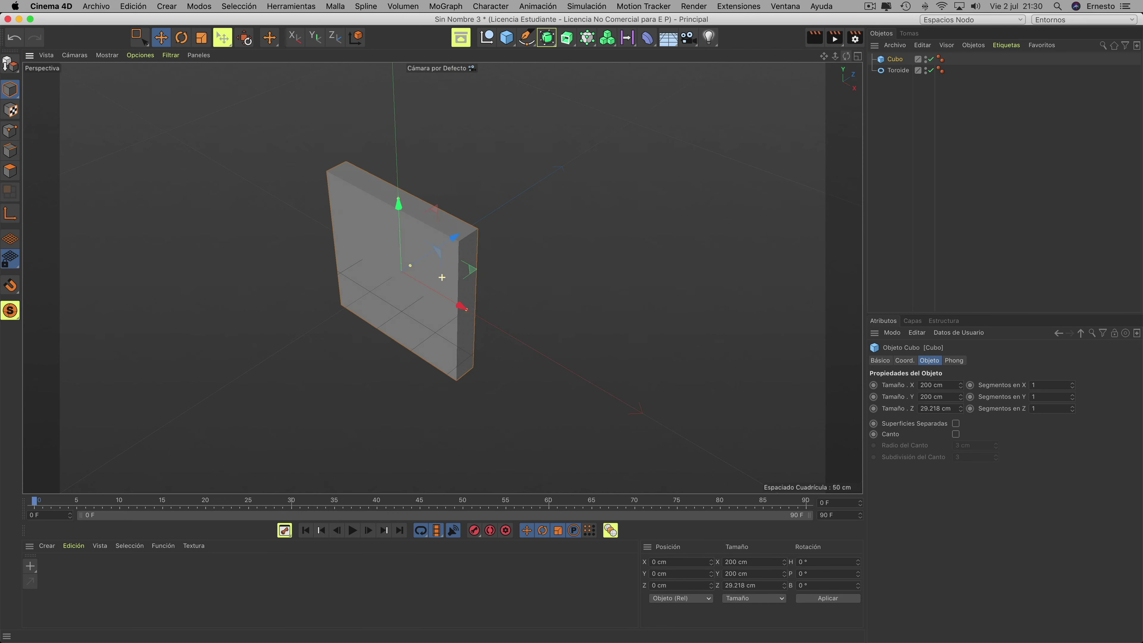
drag(357, 235, 390, 339)
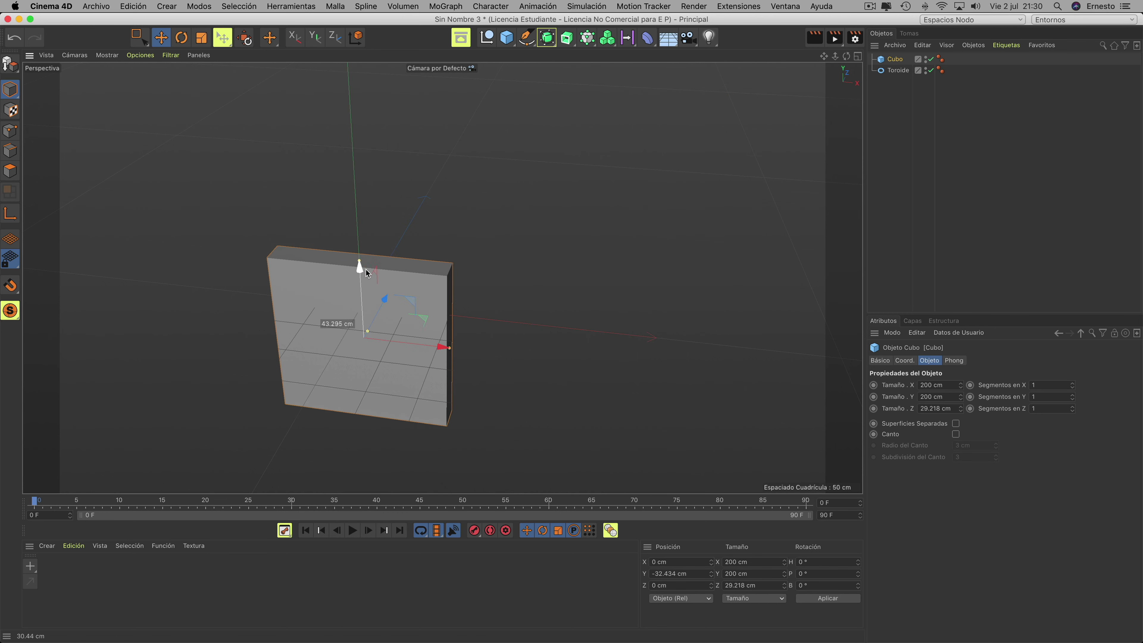
alt+drag(443, 440, 455, 419)
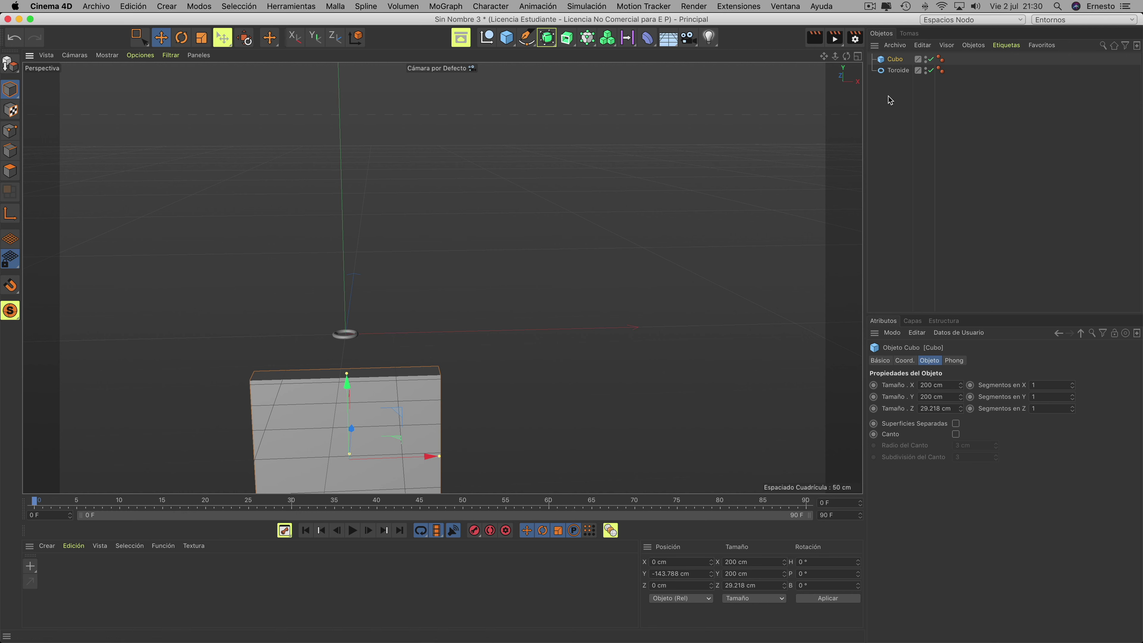
Step: Add a MoGraph Cloner and make the torus its child
click(446, 6)
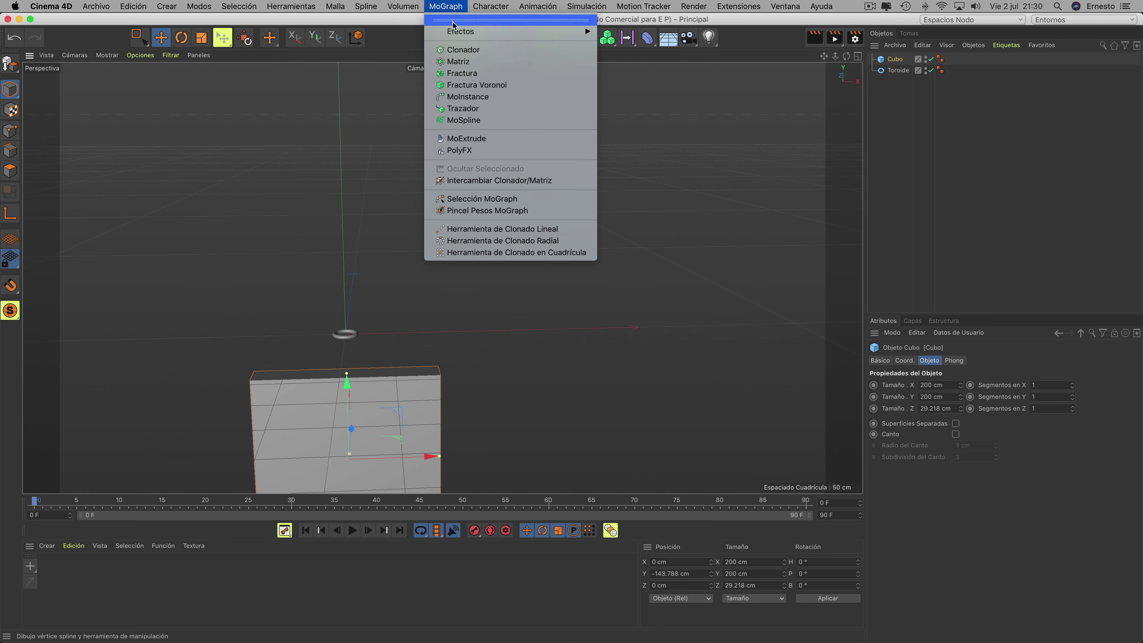
click(459, 50)
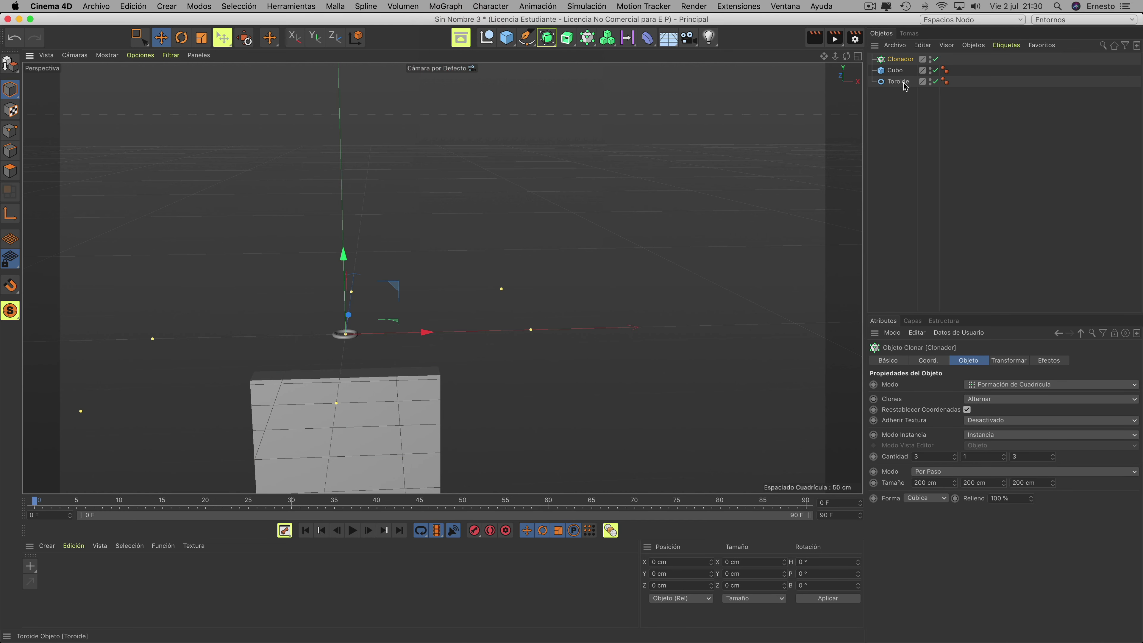
drag(899, 84, 900, 62)
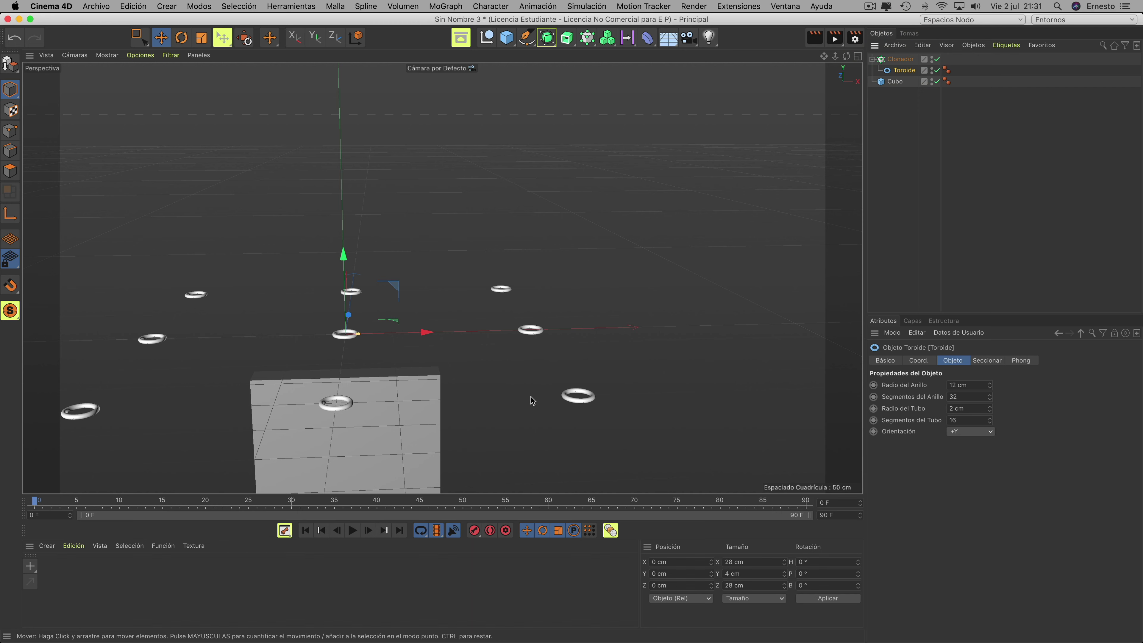
Step: Switch the Cloner to Linear mode with a count of 13 clones
click(902, 61)
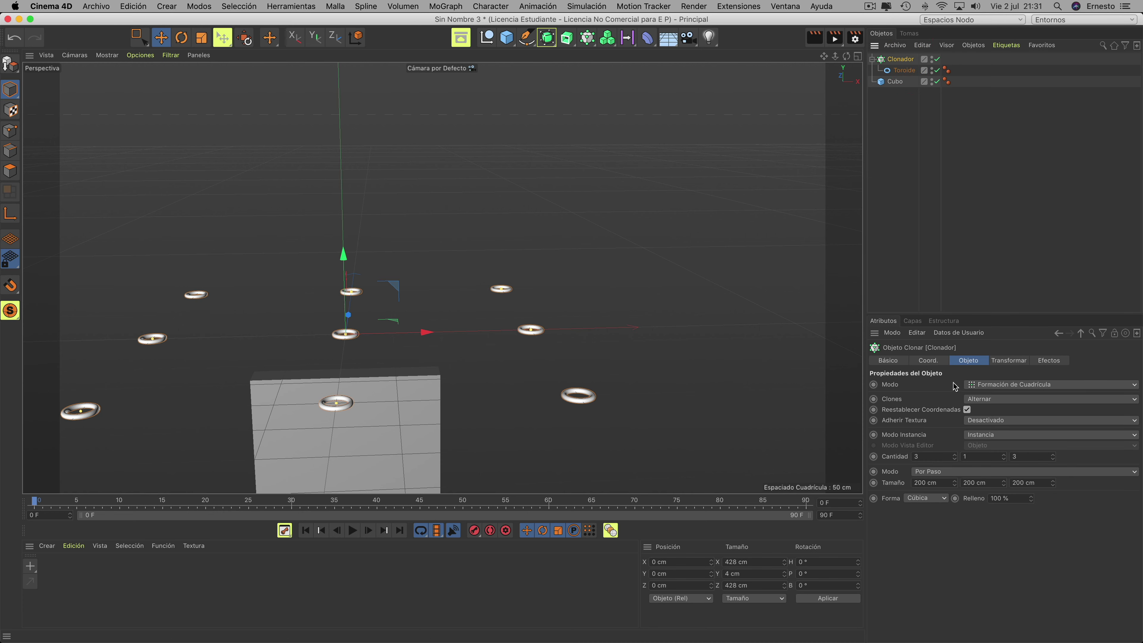
click(1002, 386)
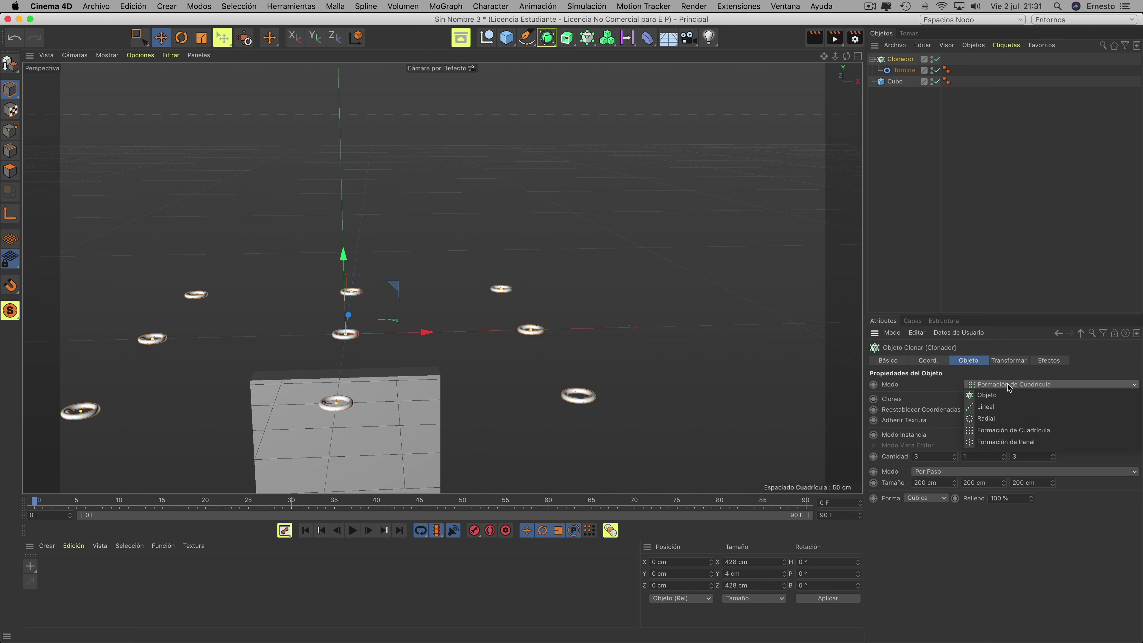
click(985, 407)
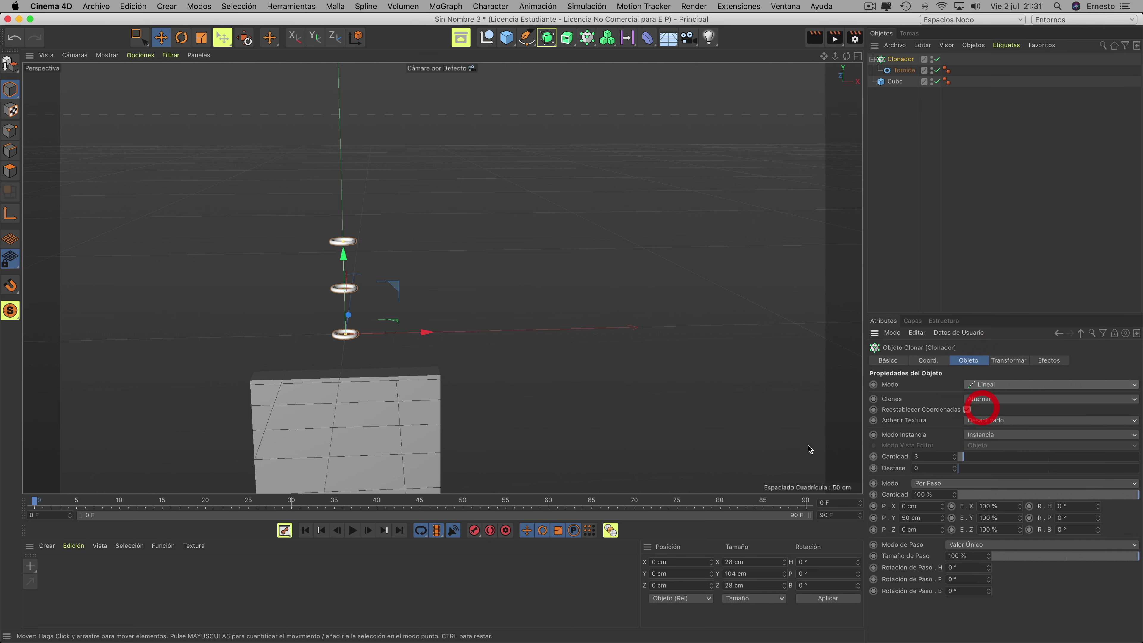
click(966, 458)
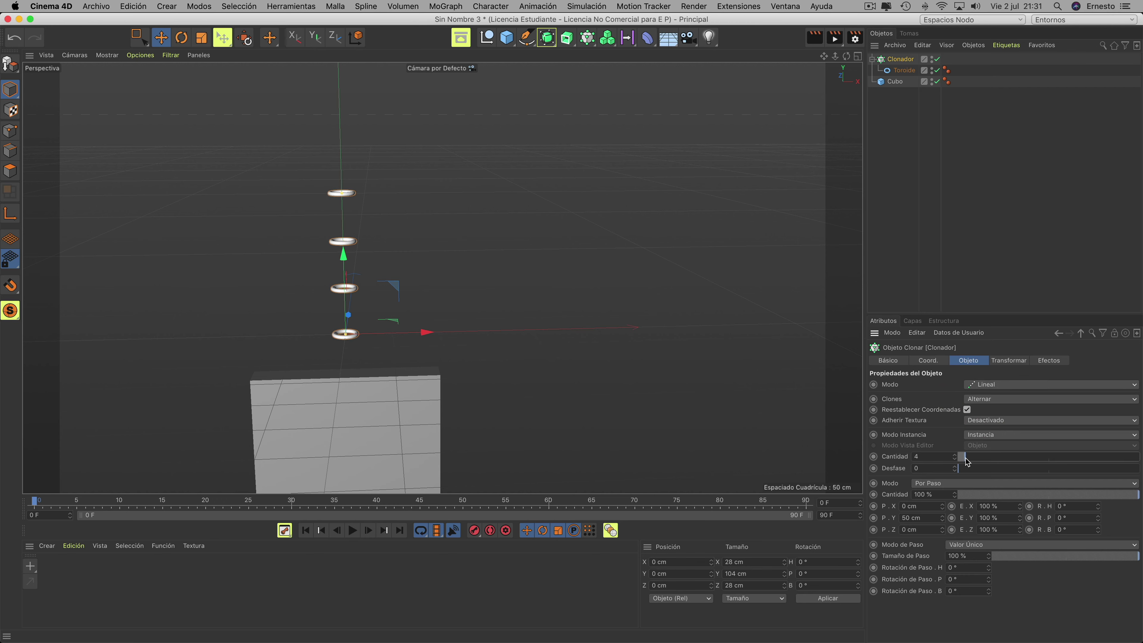
drag(966, 459, 982, 463)
scroll(442, 277, down, 5)
scroll(442, 278, down, 3)
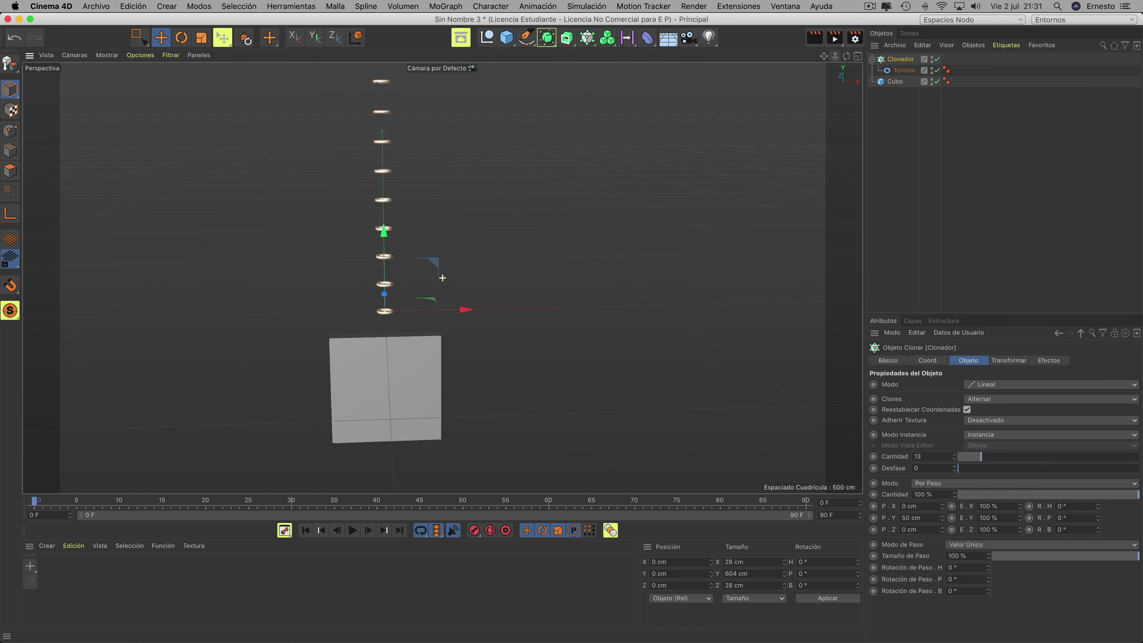
Step: Set the Cloner's transform pitch rotation to 90° so the rings stand upright
click(1009, 360)
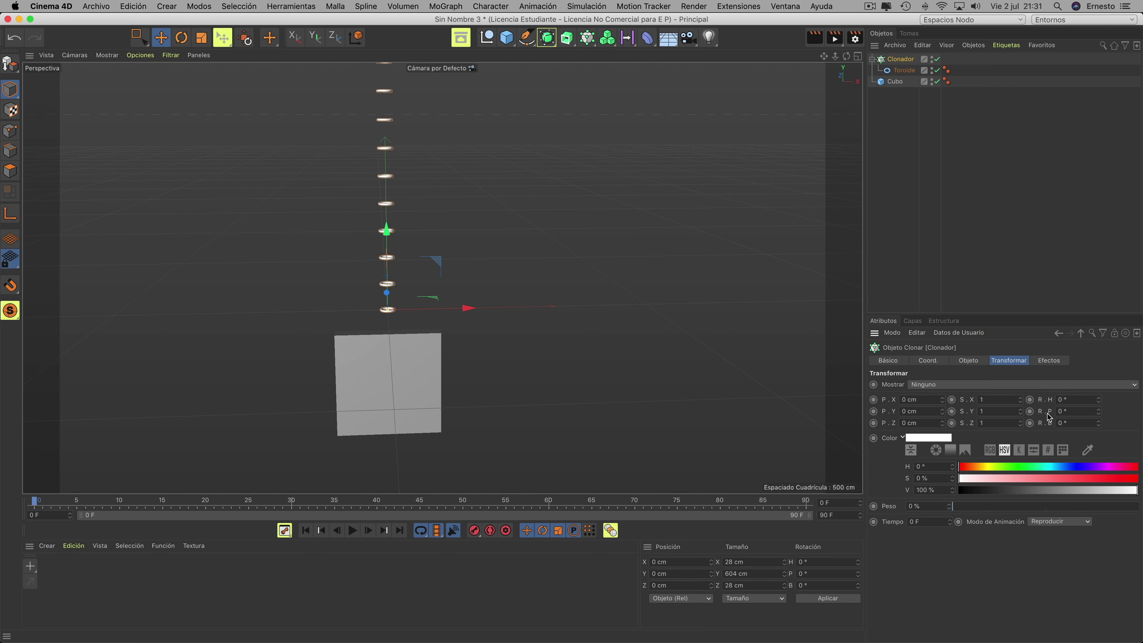
drag(1100, 413, 1097, 412)
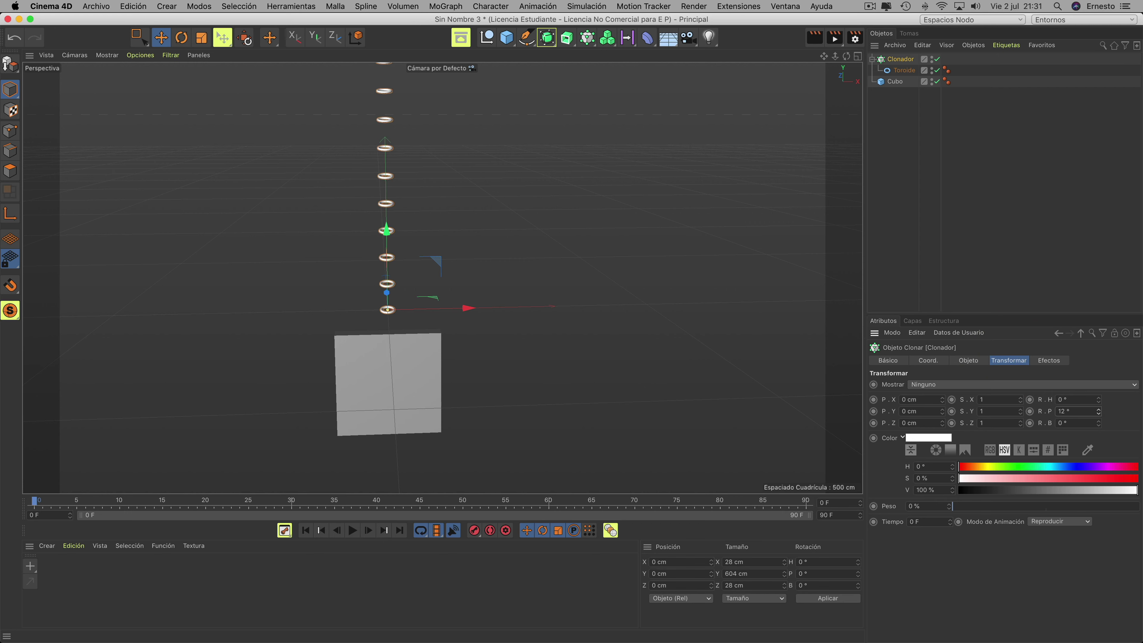
double_click(1097, 412)
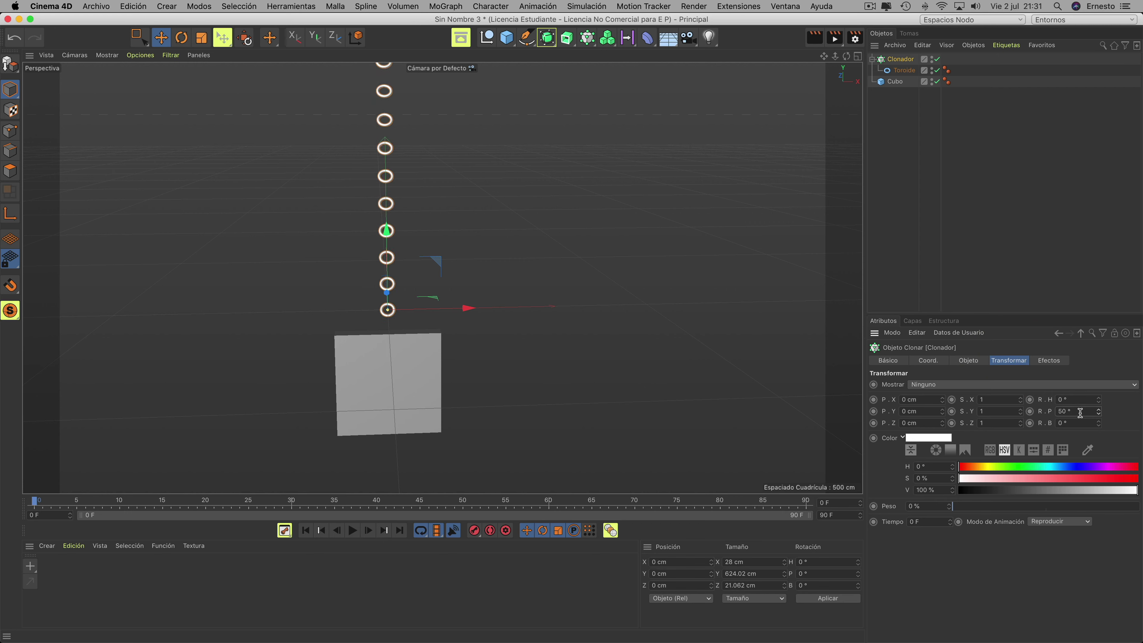
text(90)
key(Return)
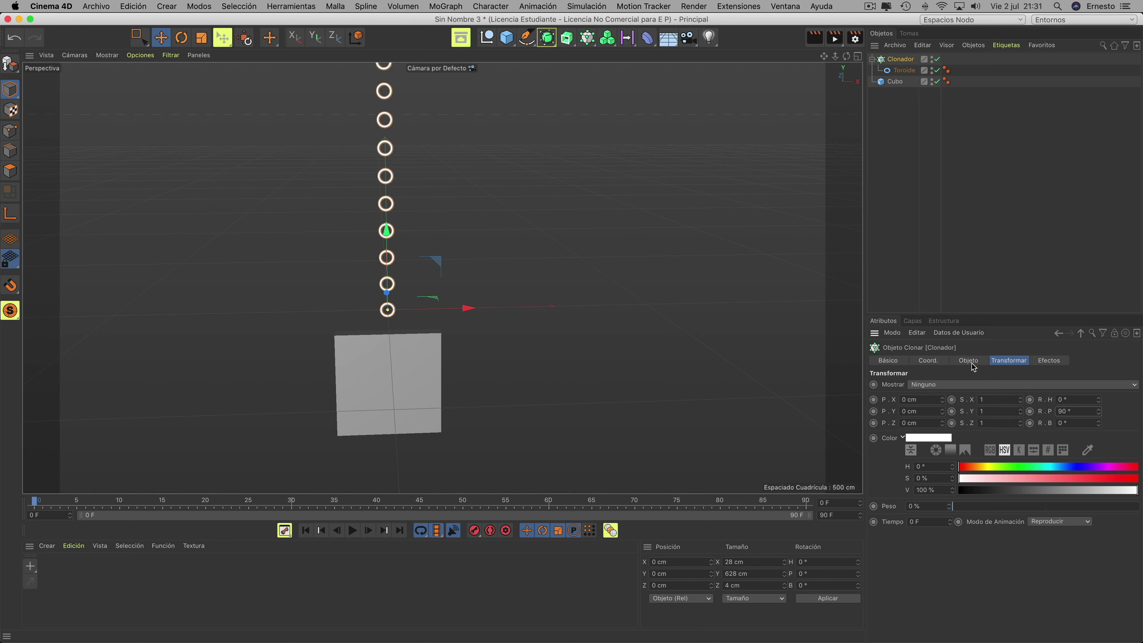
click(970, 362)
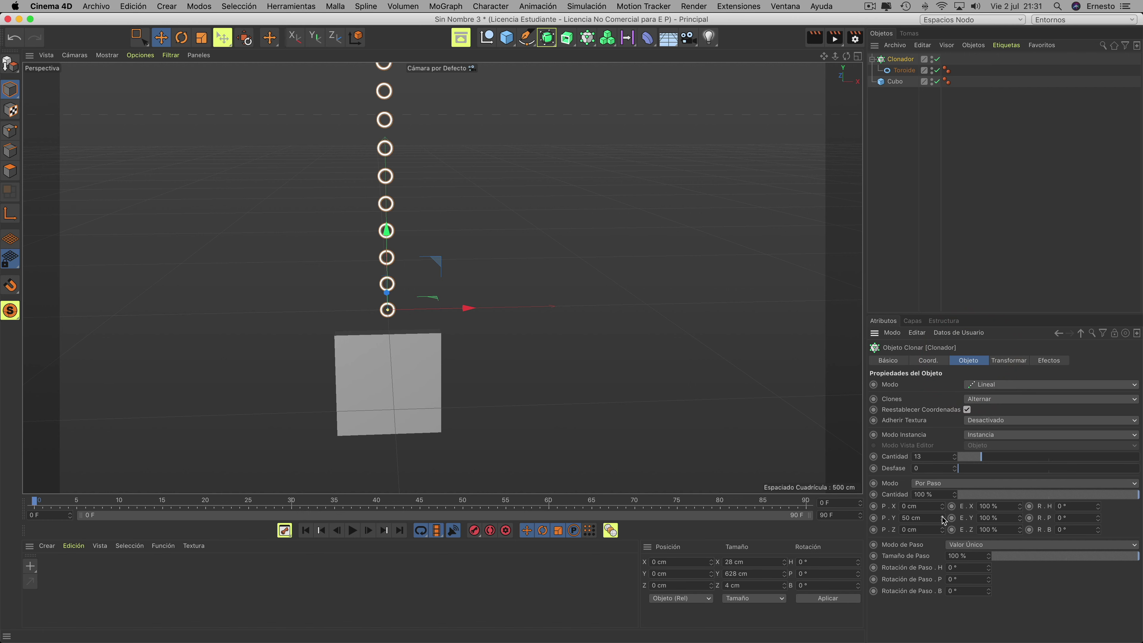
Step: Space the rings 15 cm apart with a 90° step heading rotation
drag(943, 521, 942, 533)
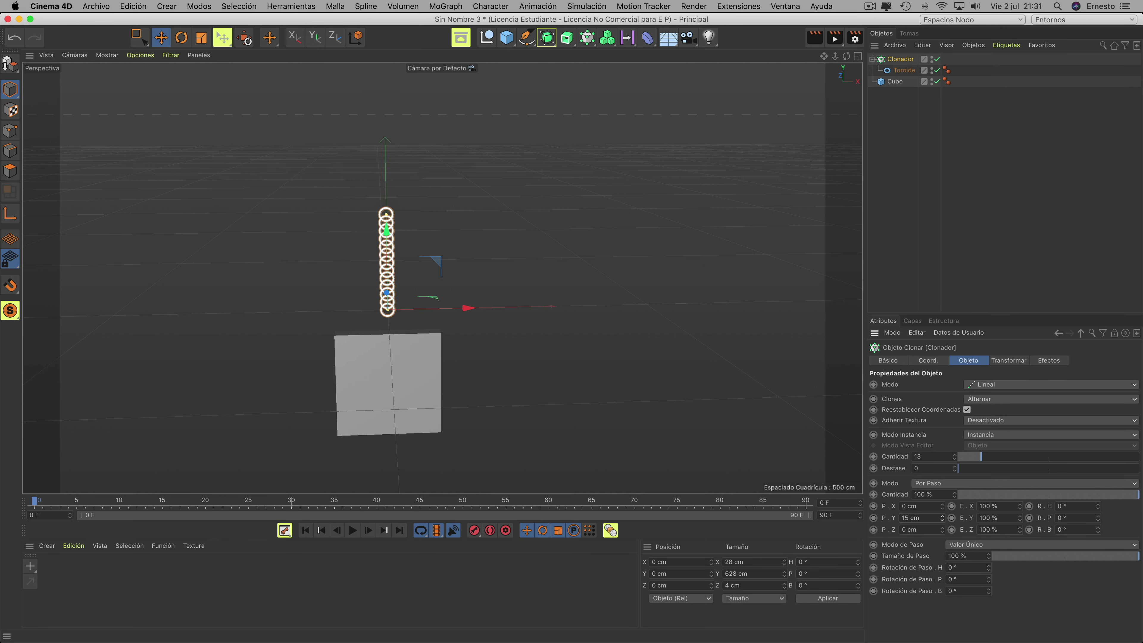
scroll(431, 270, up, 5)
mouse_move(988, 569)
mouse_down()
mouse_move(989, 554)
mouse_move(989, 564)
mouse_up()
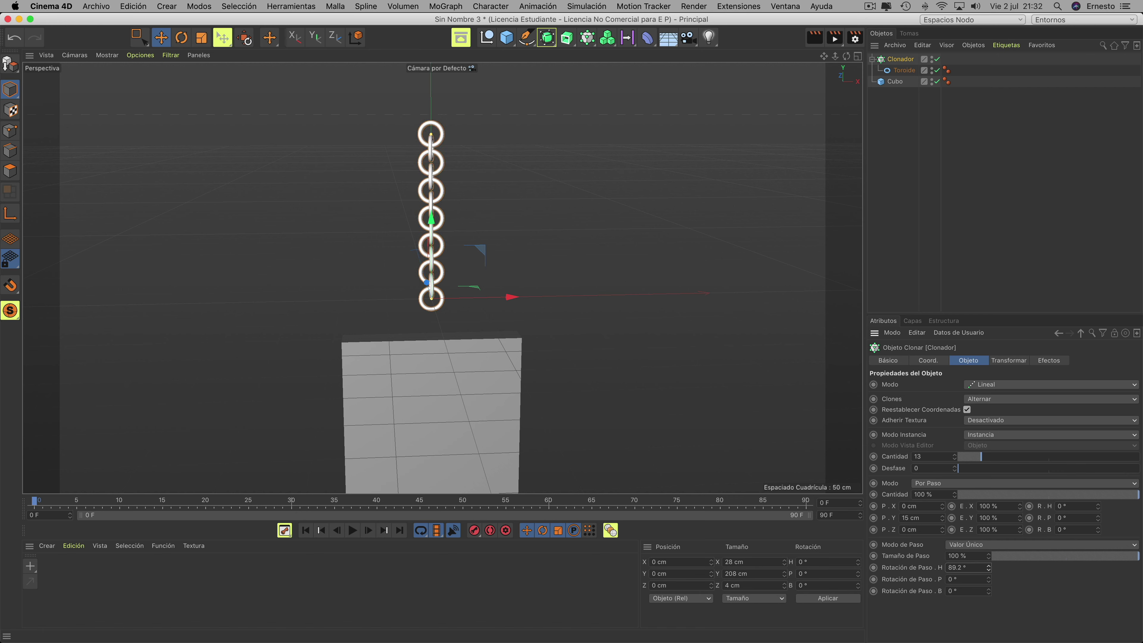
drag(988, 568, 989, 565)
mouse_move(847, 56)
mouse_down()
mouse_move(833, 58)
mouse_move(843, 57)
mouse_up()
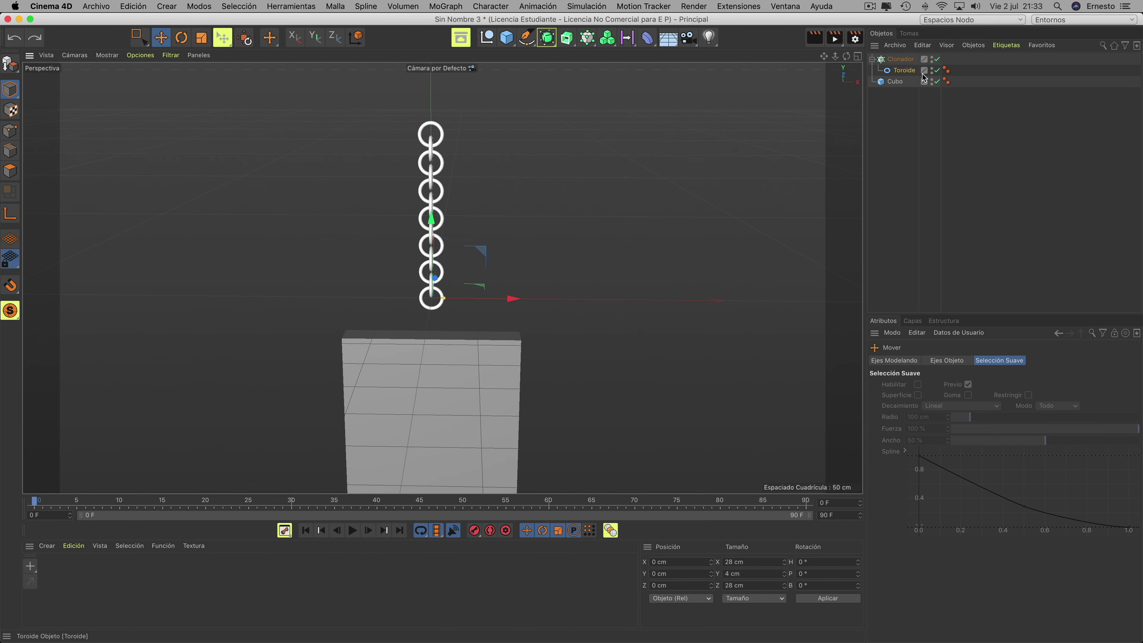
Step: Copy the torus out of the Cloner below the cube and lower it beneath the chain
click(905, 72)
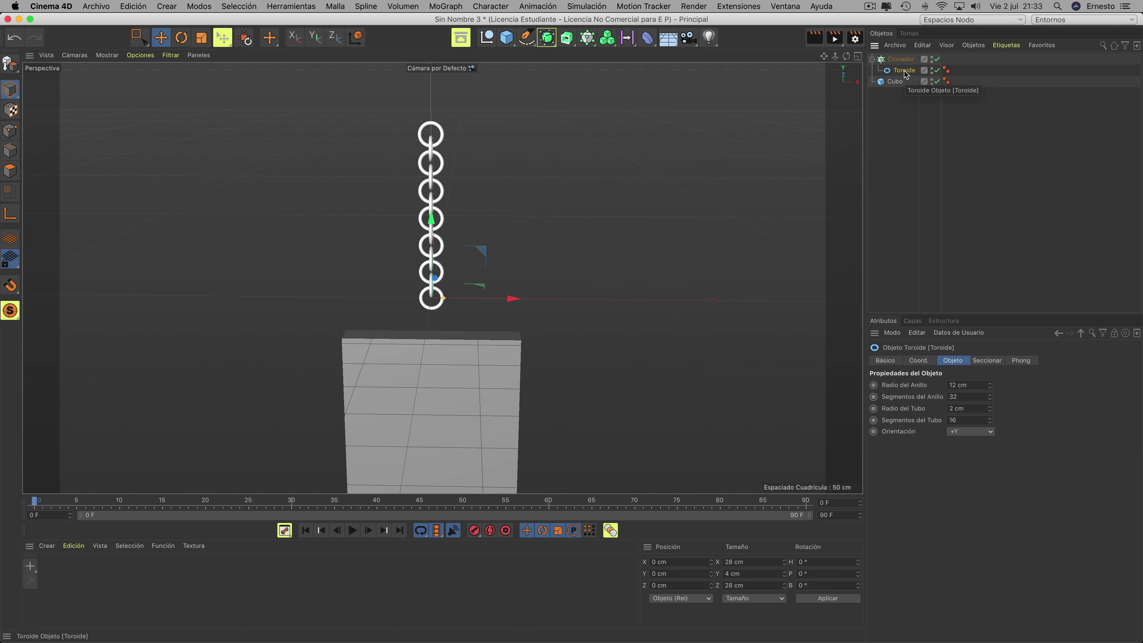
drag(906, 75, 906, 96)
ctrl+drag(905, 144, 904, 145)
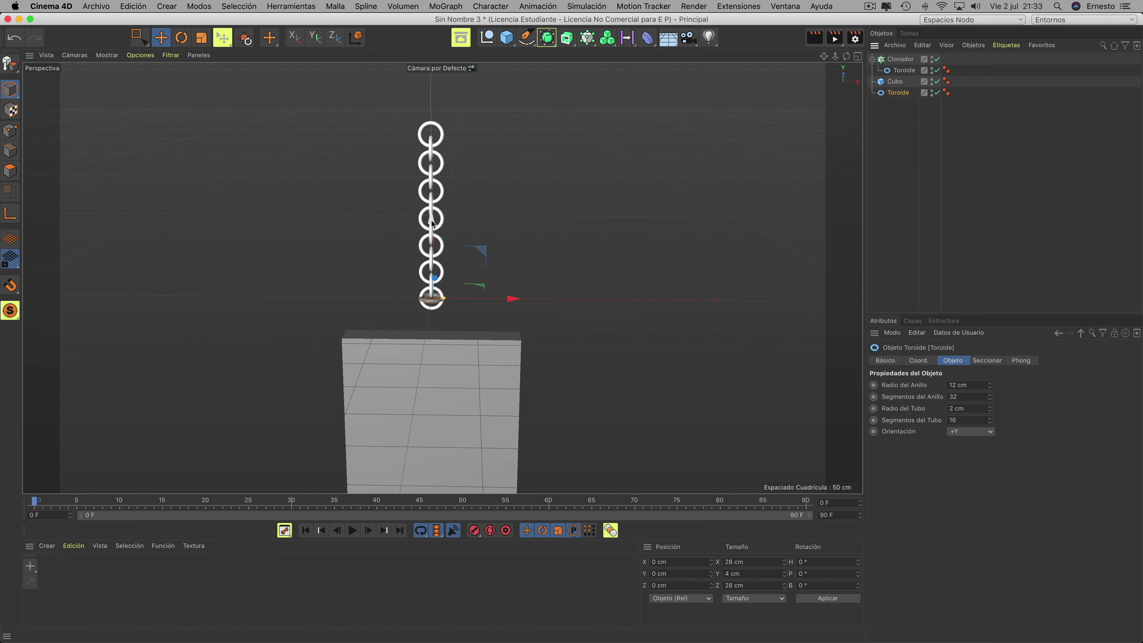
drag(432, 223, 431, 245)
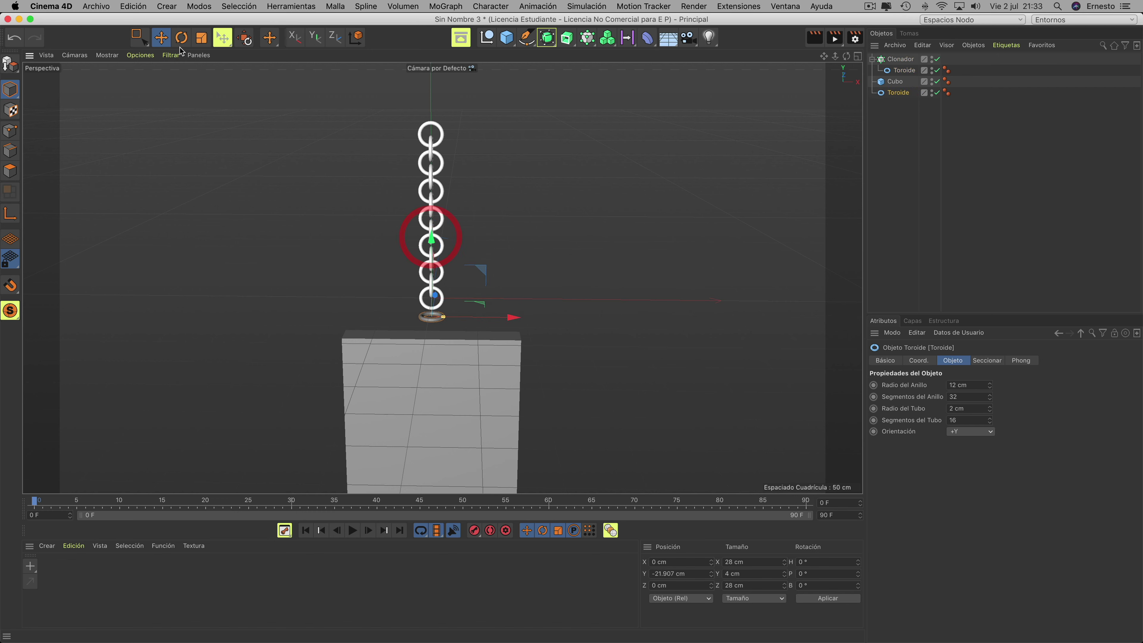
Step: Pitch the torus copy 90° and raise it to Y −16.424 cm at the chain's bottom
click(181, 37)
drag(431, 332, 440, 364)
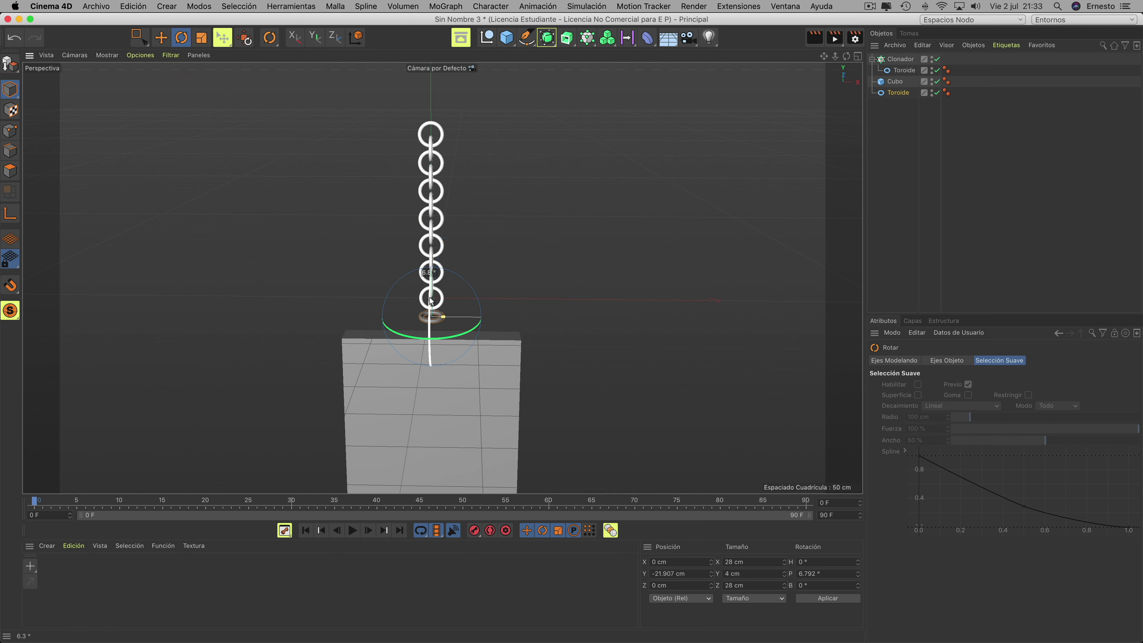
mouse_move(441, 381)
mouse_down()
mouse_move(429, 380)
mouse_move(478, 412)
mouse_up()
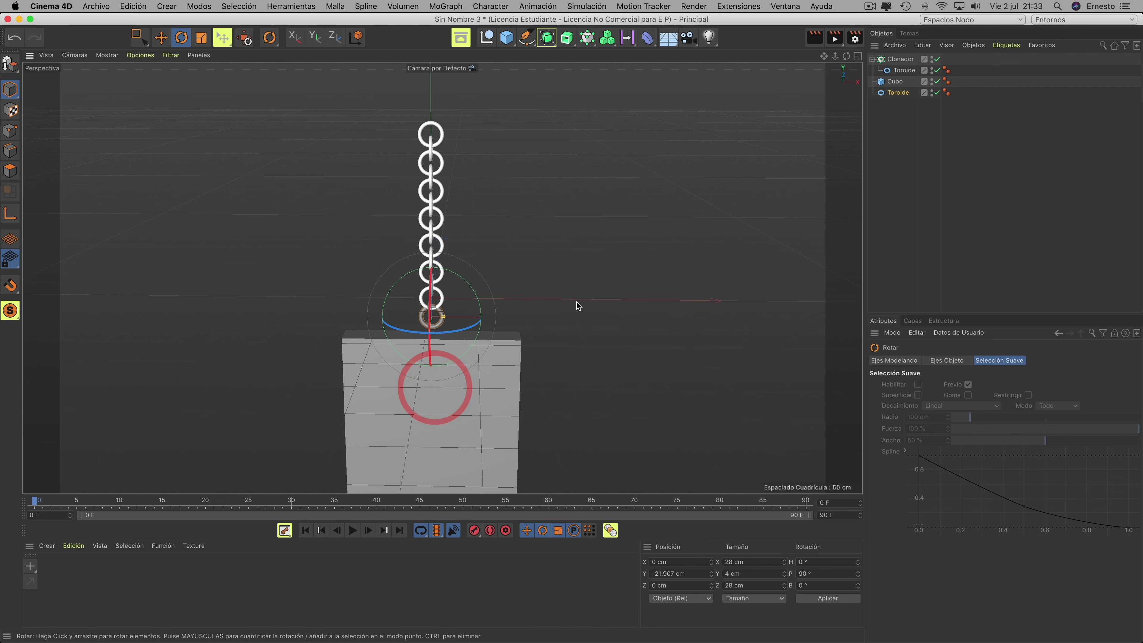
click(161, 37)
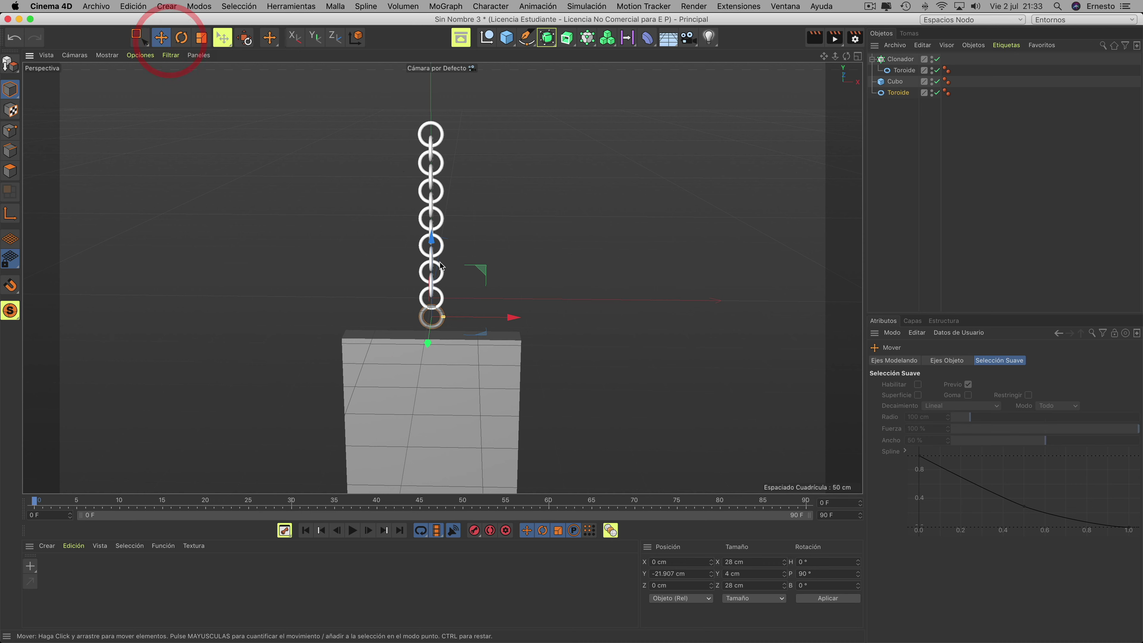
drag(430, 249, 431, 242)
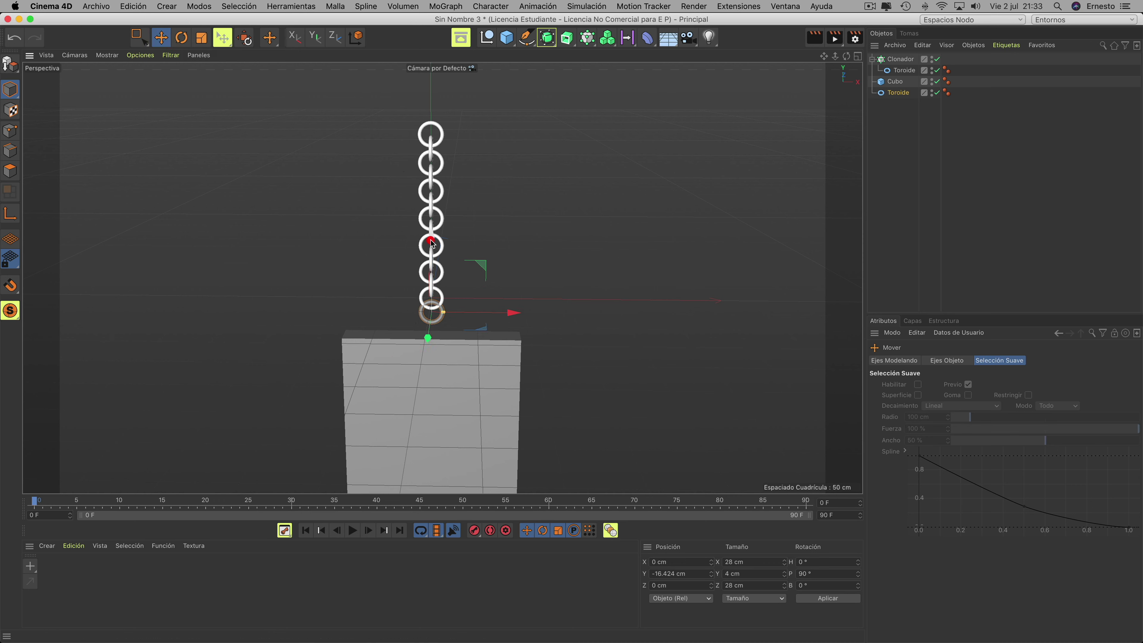
Step: Rotate the chain's torus 90° around its heading
click(900, 60)
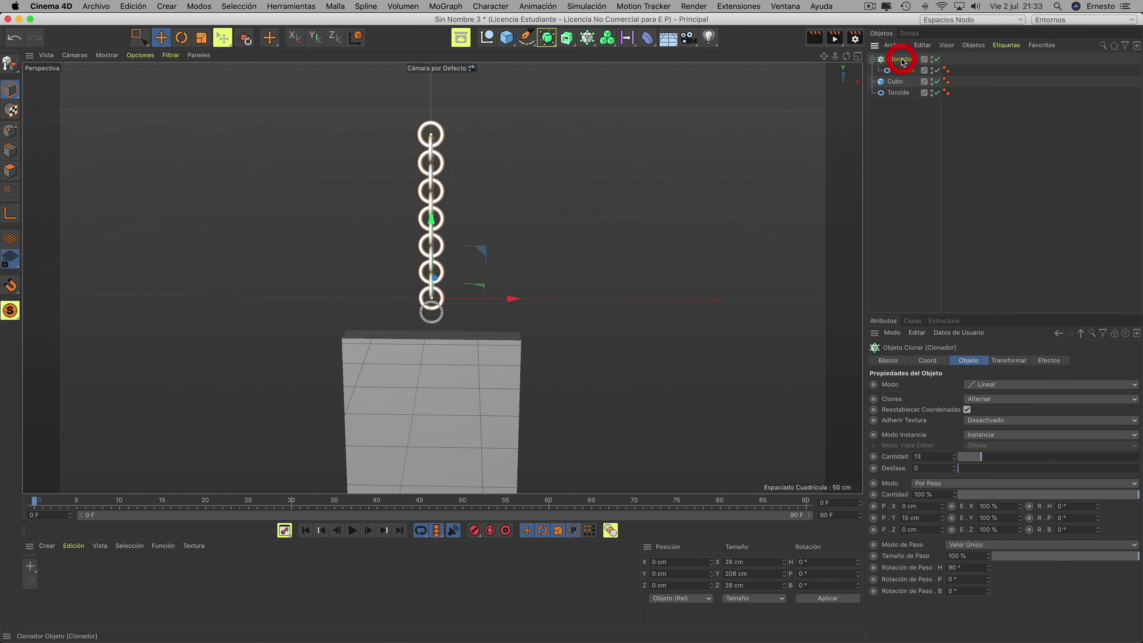
click(183, 38)
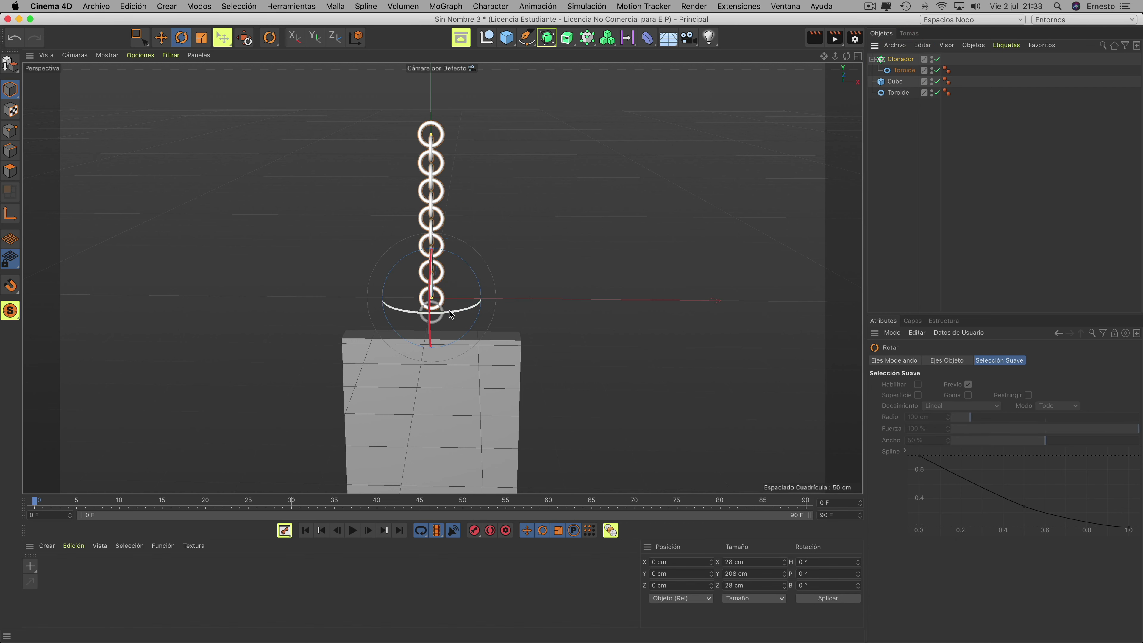
drag(451, 313, 729, 266)
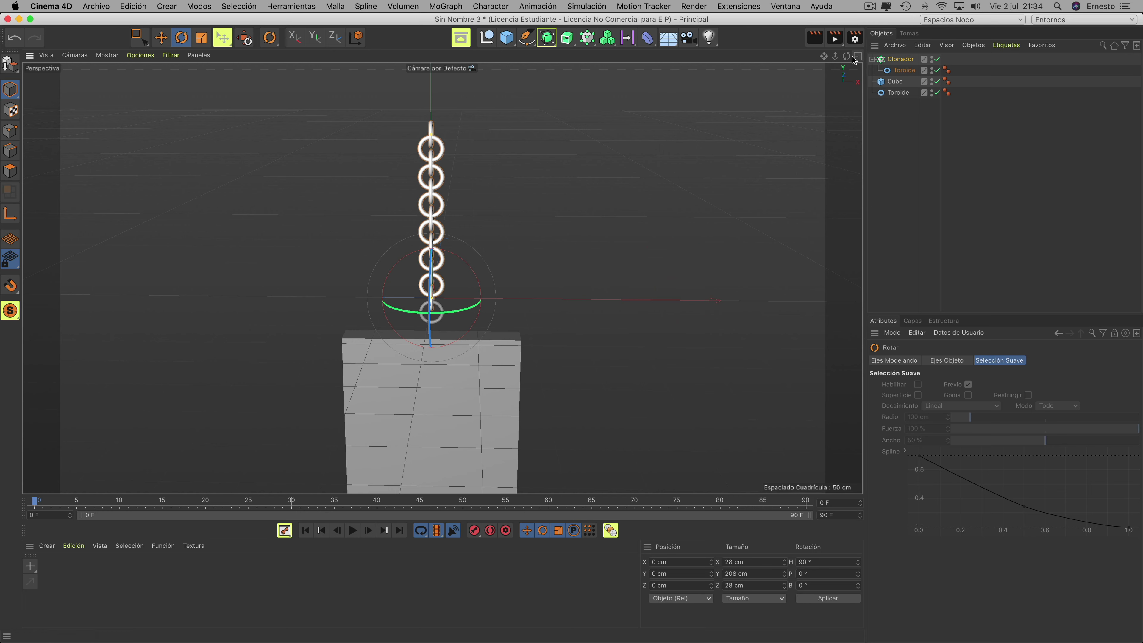
drag(854, 60, 446, 281)
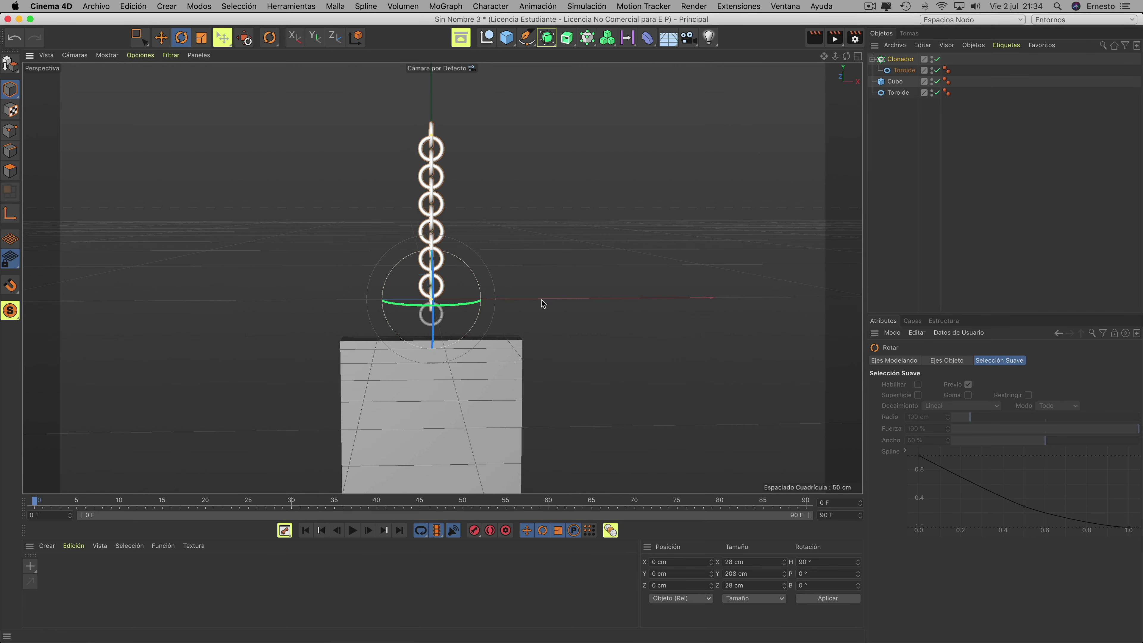
Step: Move the loose ring up to cap the chain's top at Y 197.125 cm
click(897, 93)
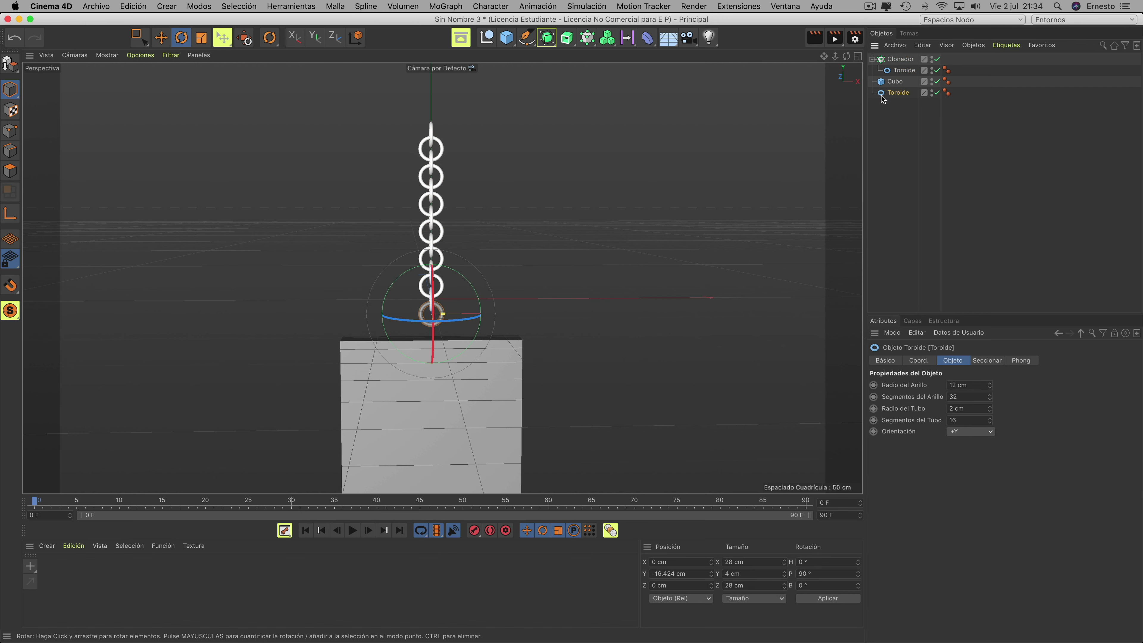
click(161, 39)
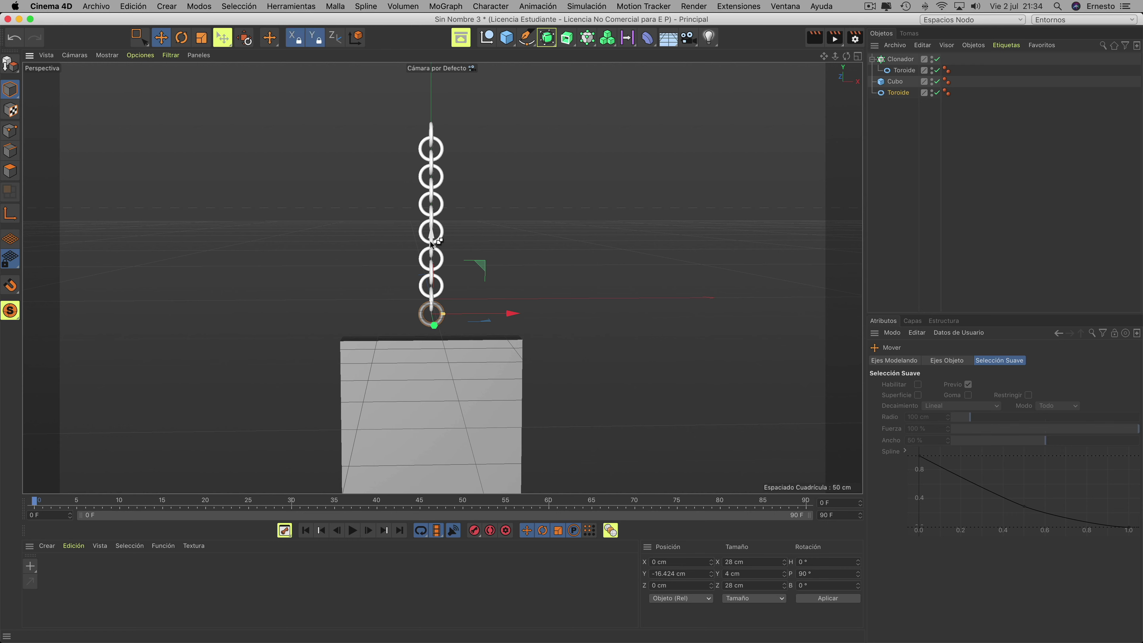
drag(431, 243, 434, 114)
Step: Duplicate the end ring and select both end rings together with the Cloner
click(899, 59)
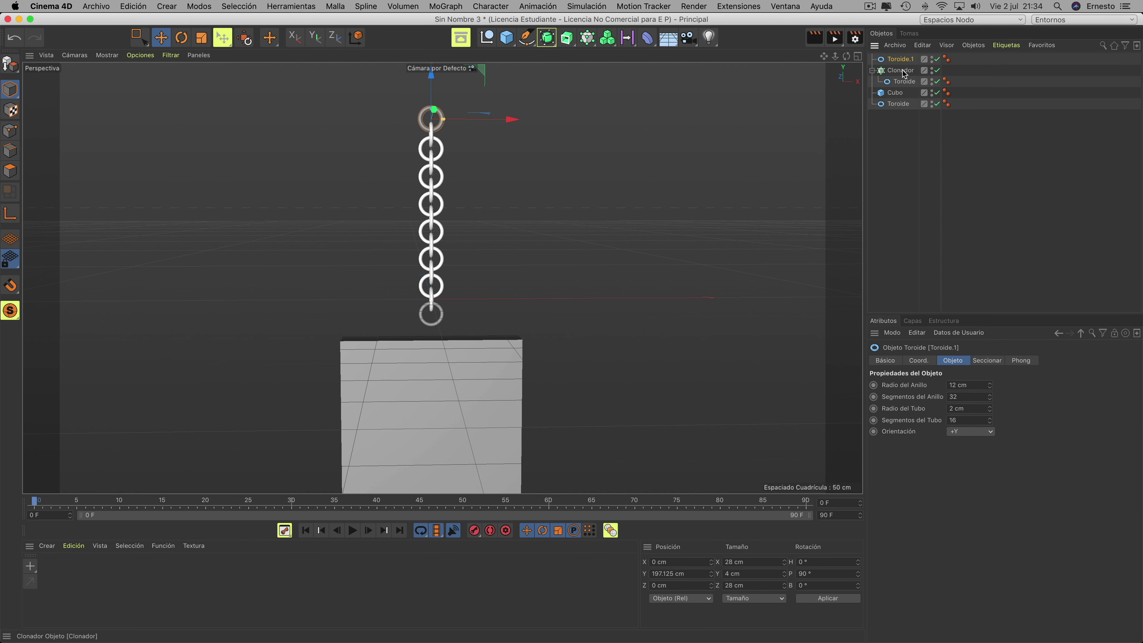
ctrl+click(900, 70)
ctrl+click(904, 82)
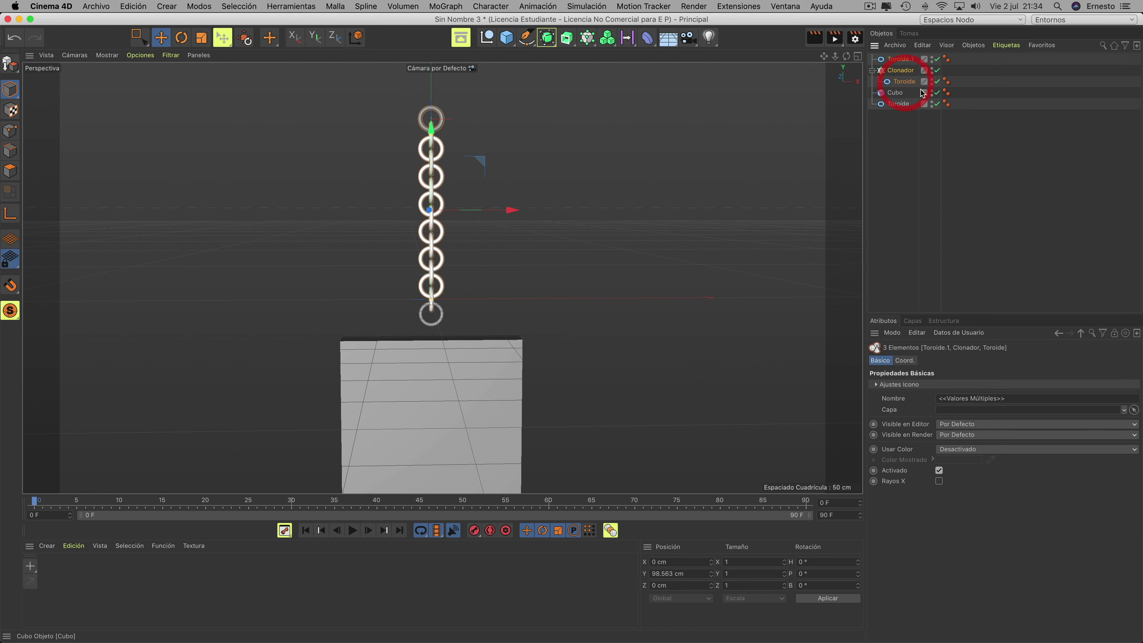
ctrl+click(897, 108)
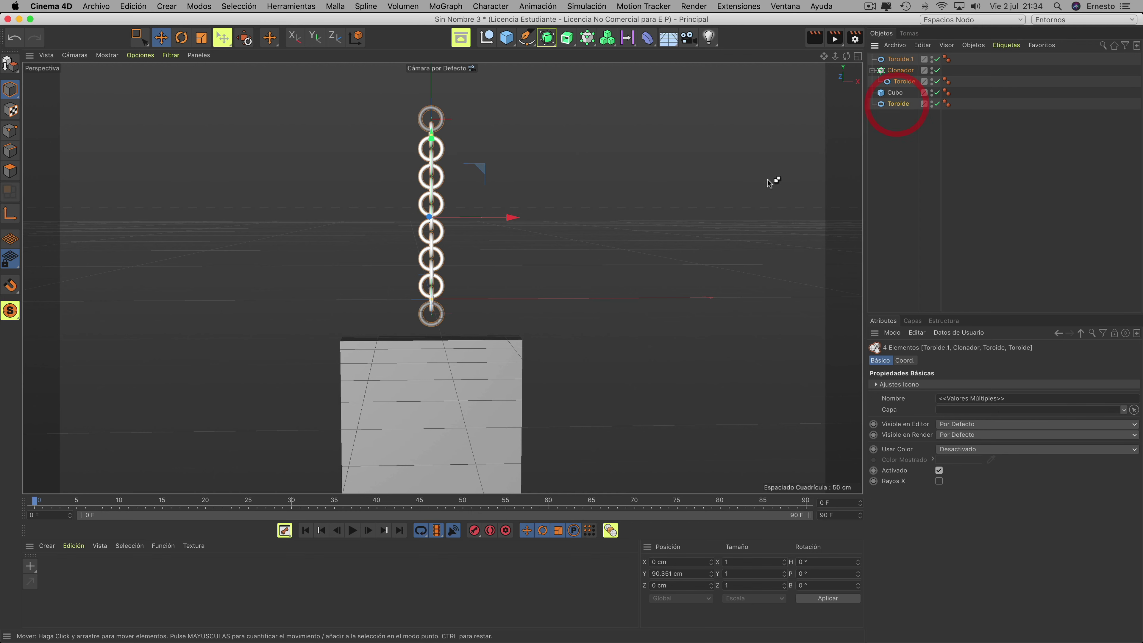
Step: Lower the assembled chain onto the block and copy it to X 59.793 cm
drag(512, 220, 456, 218)
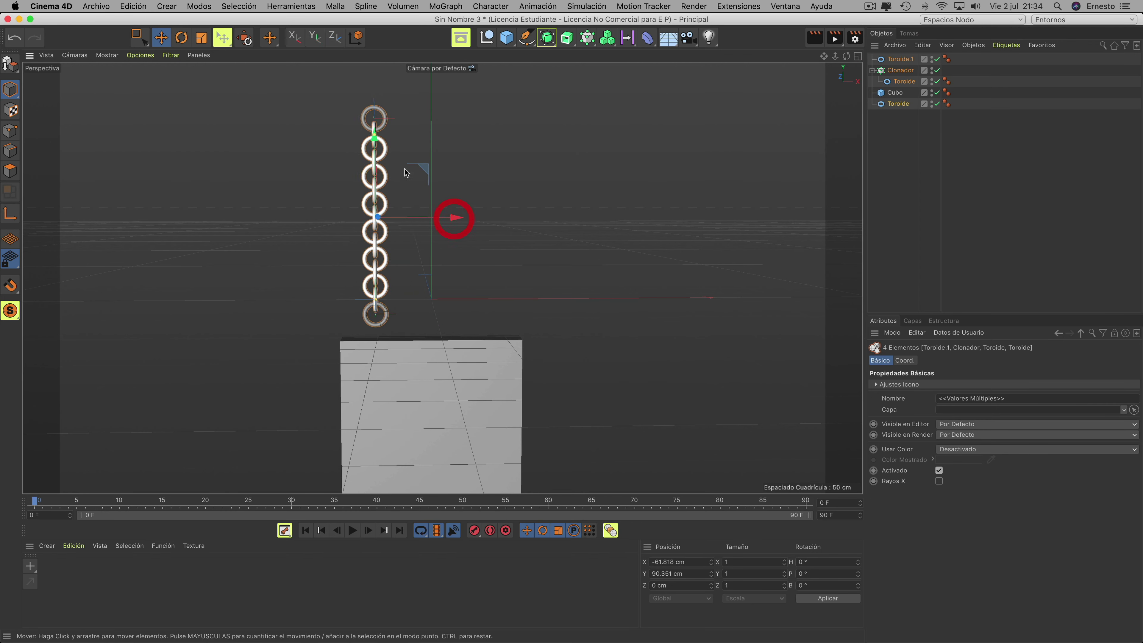
mouse_move(376, 148)
mouse_down()
mouse_move(373, 170)
mouse_move(377, 148)
mouse_up()
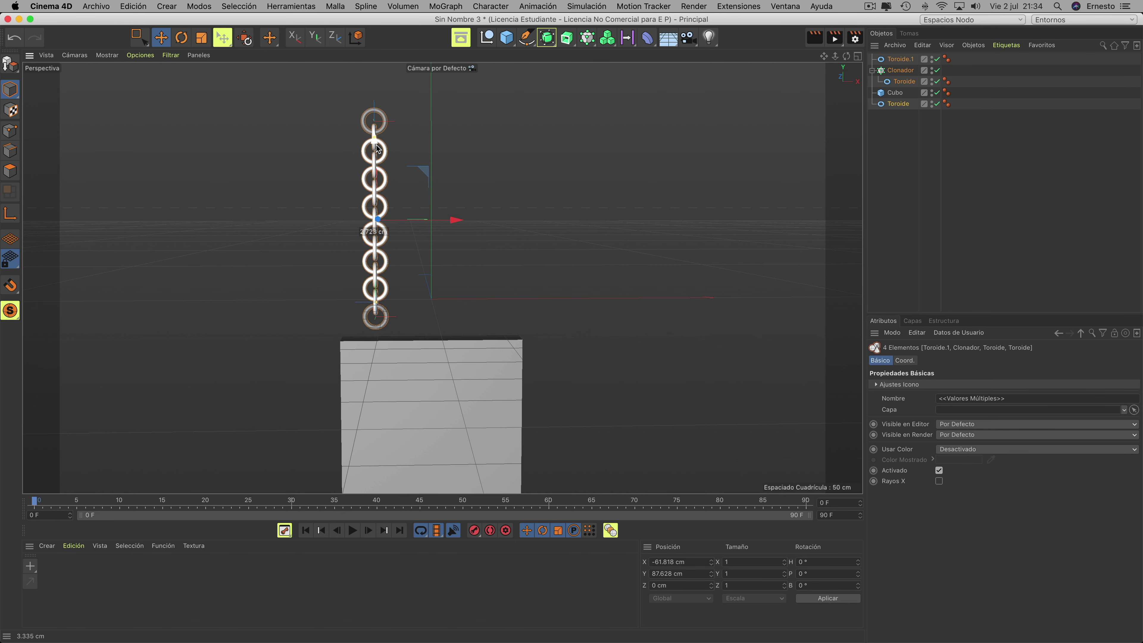
drag(377, 148, 376, 172)
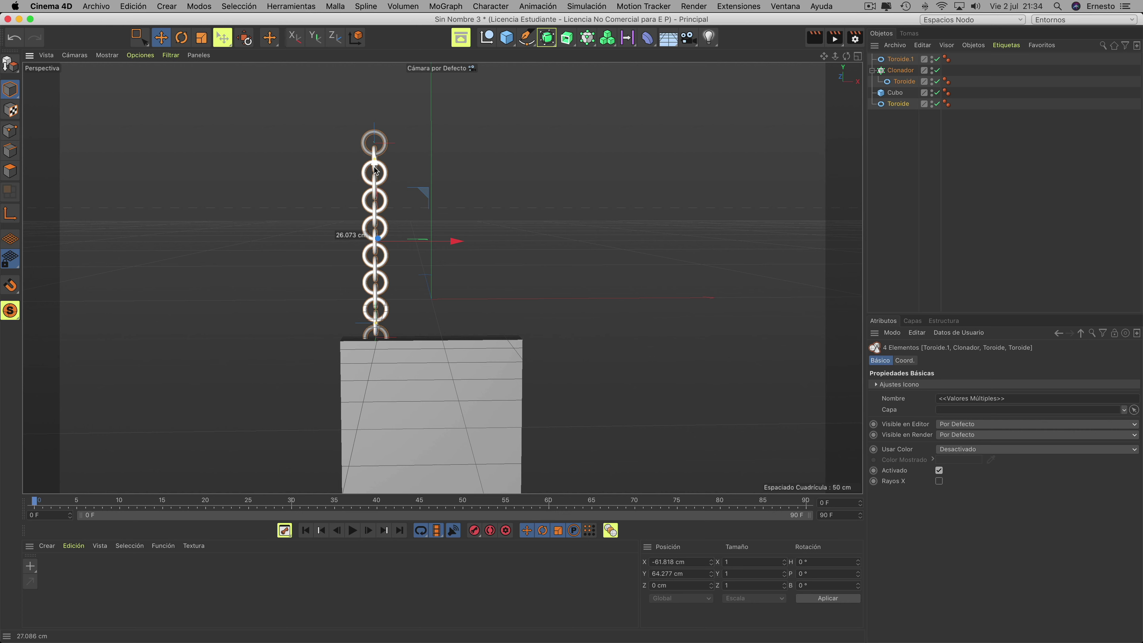
drag(376, 171, 376, 171)
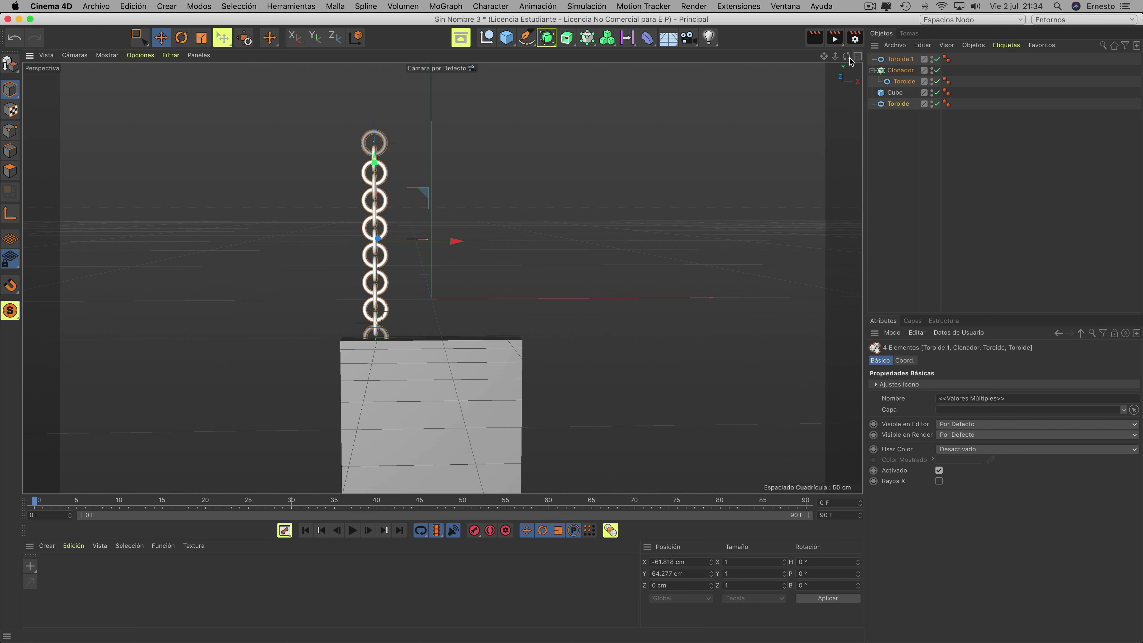
drag(847, 57, 445, 278)
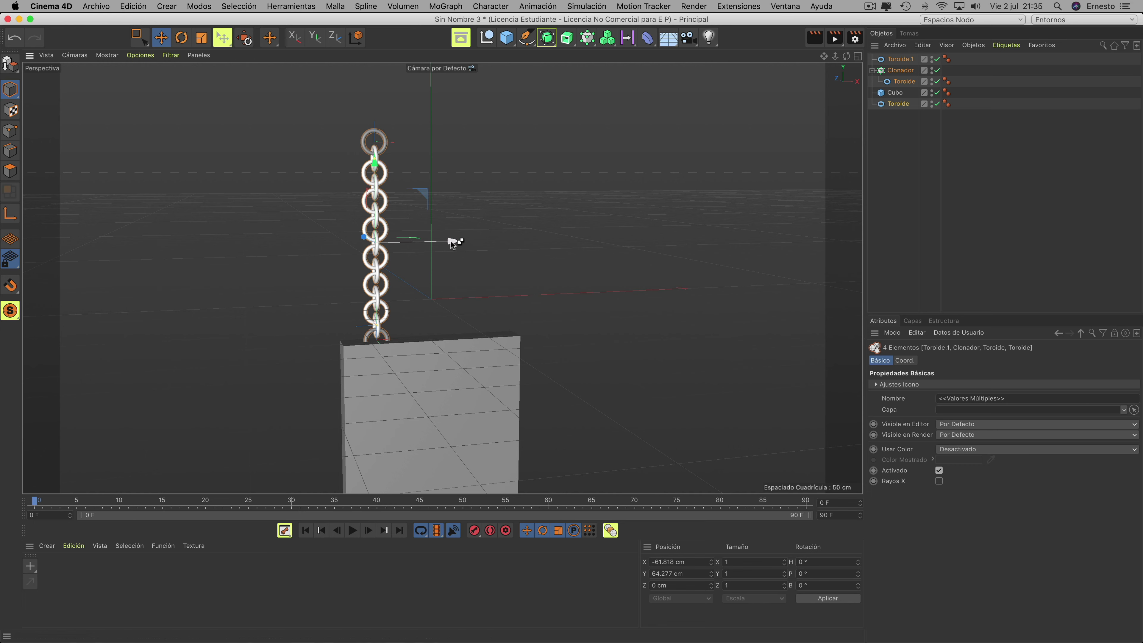
drag(454, 241, 557, 242)
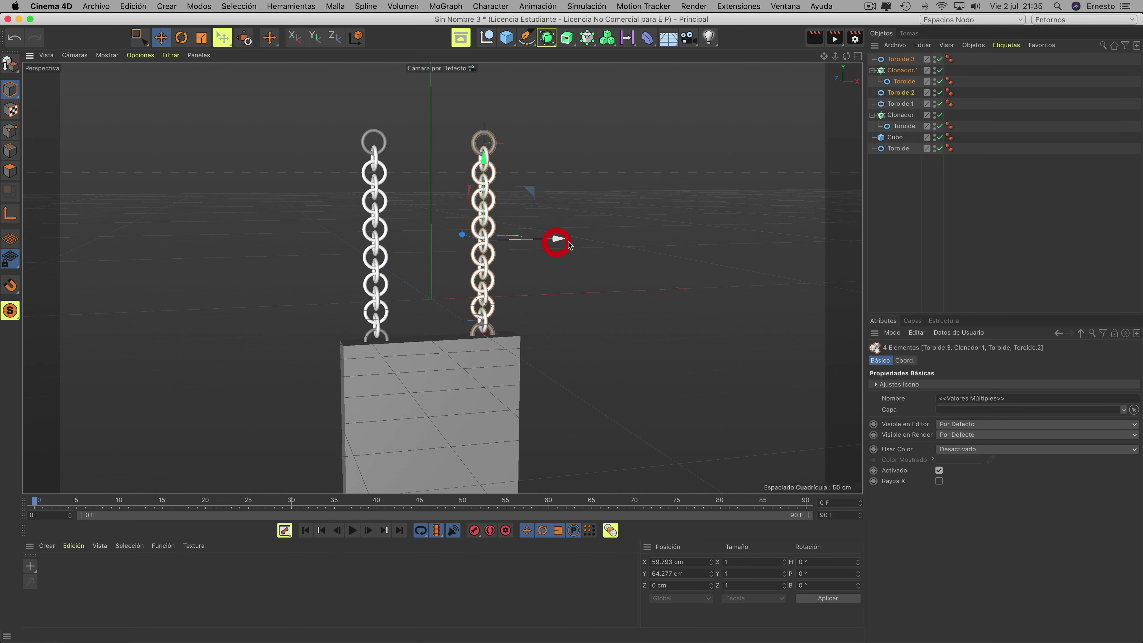
Step: Orbit the view to inspect both chains on the logo block
drag(846, 56, 828, 59)
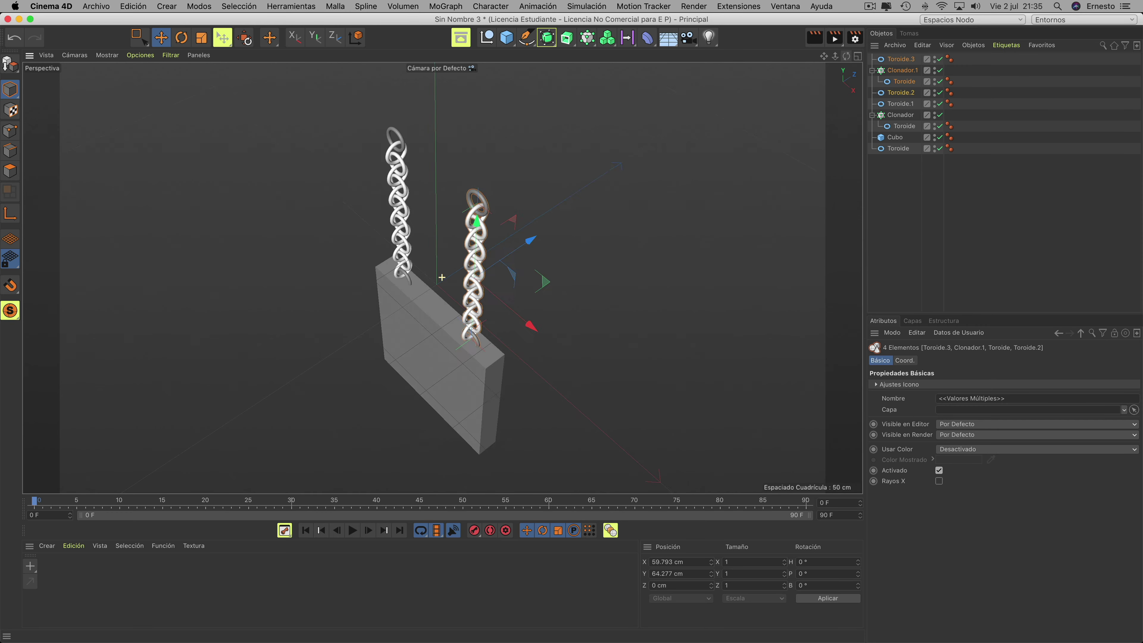
alt+drag(443, 278, 444, 277)
text(logo)
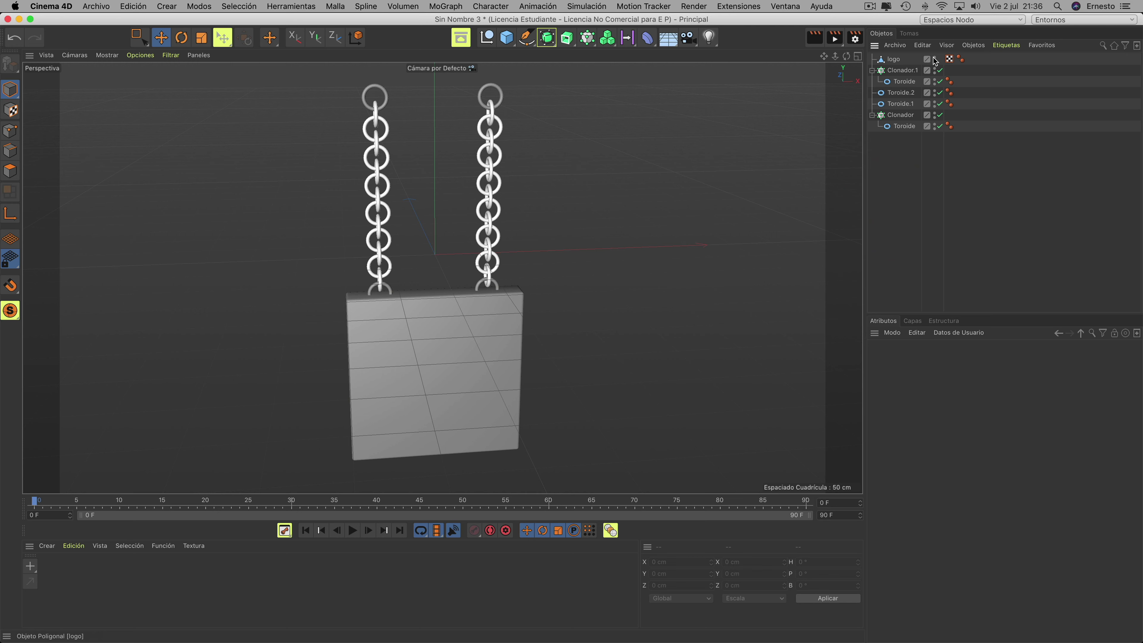
Step: Move the logo block to the bottom of the object list, below both chain cloners
click(936, 60)
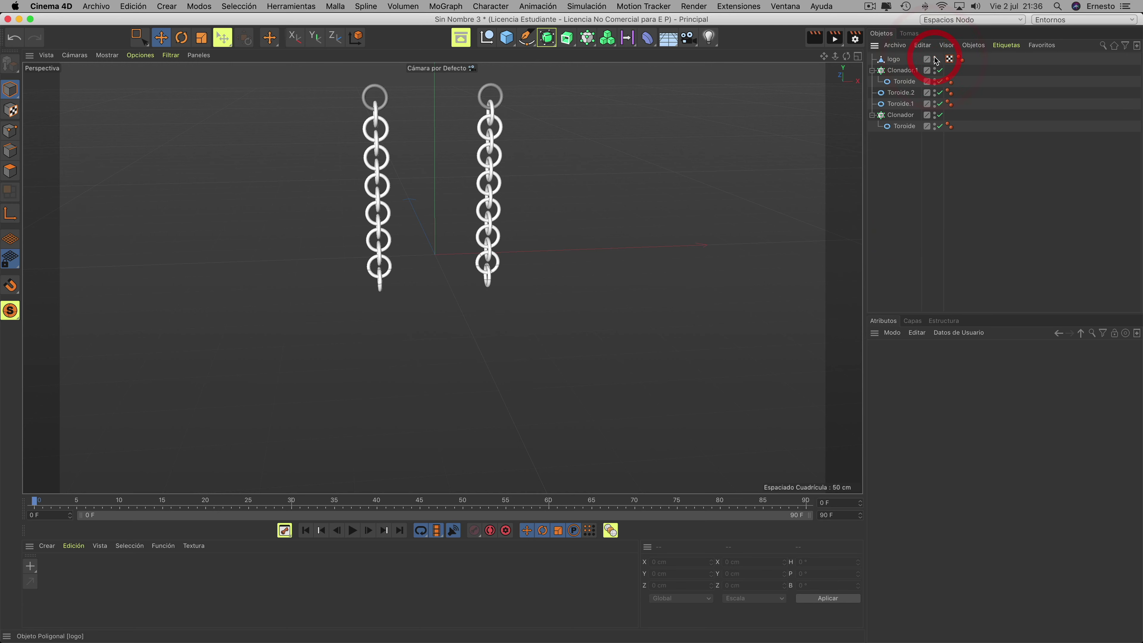
click(936, 59)
drag(899, 59, 896, 173)
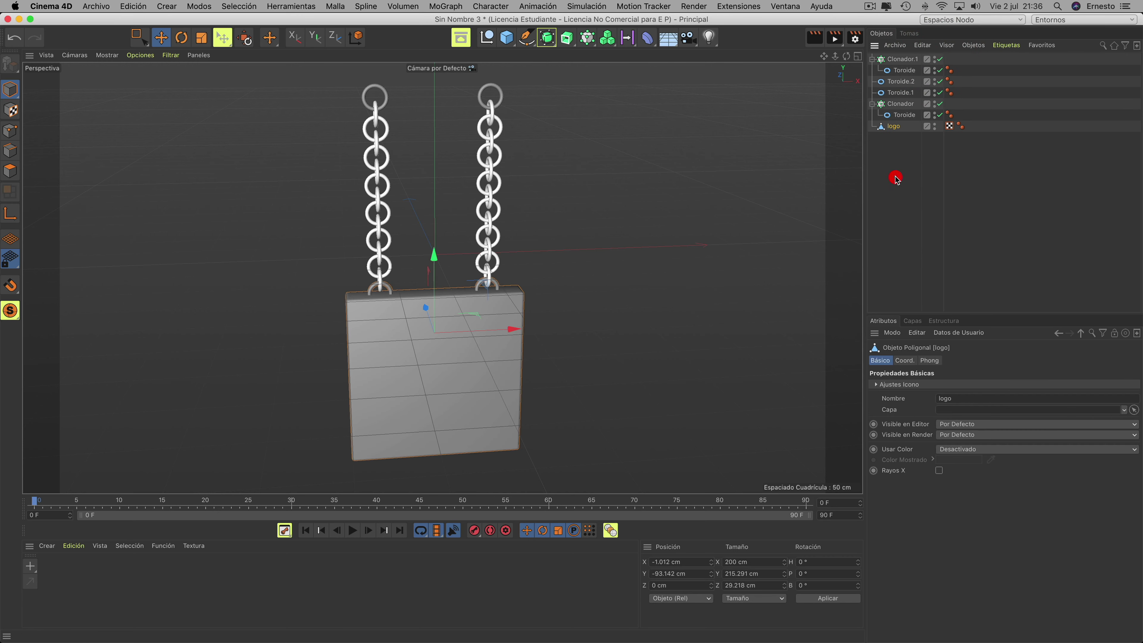
click(831, 209)
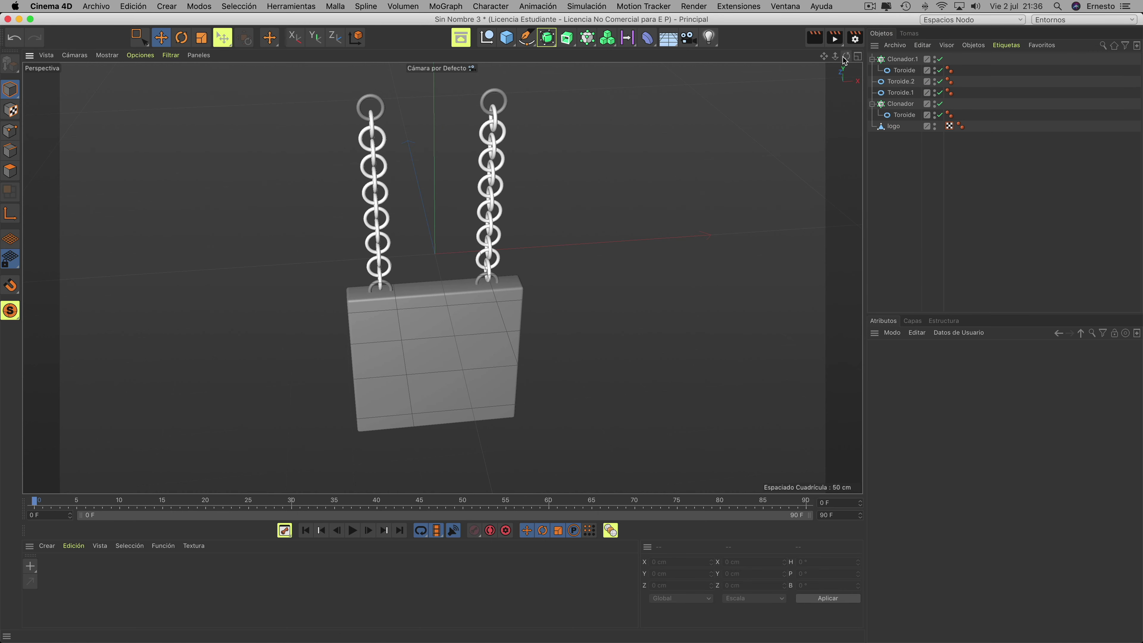
alt+drag(653, 254, 574, 332)
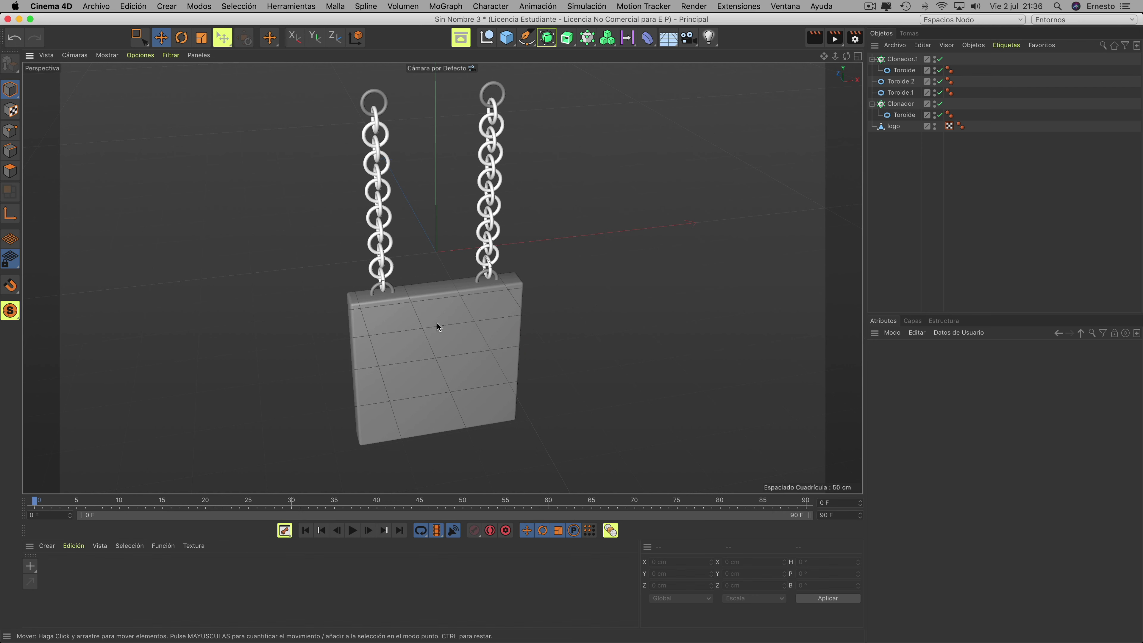
Step: Add a Cuerpo Colisionador simulation tag to the top rings Toroide.2 and Toroide.1
click(904, 72)
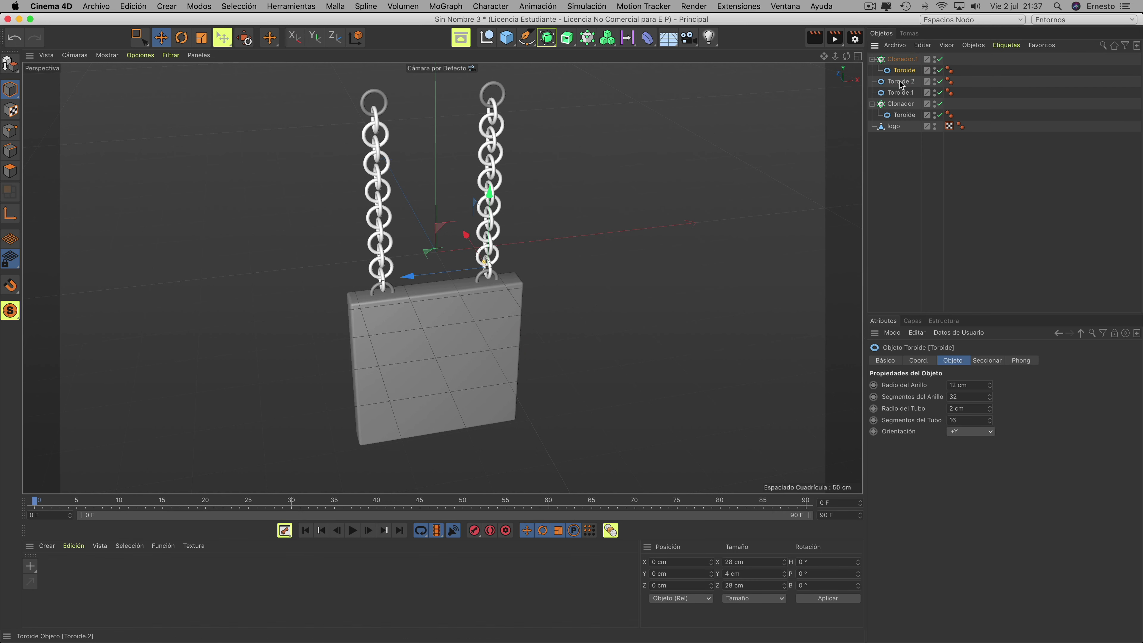
click(902, 83)
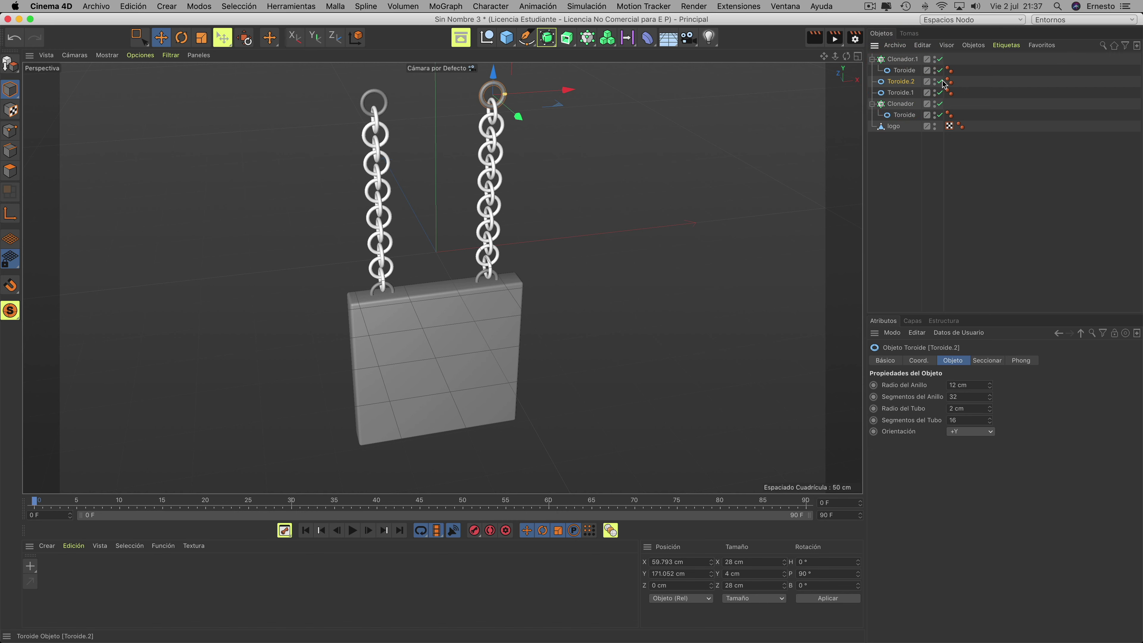
click(1007, 45)
mouse_move(1034, 132)
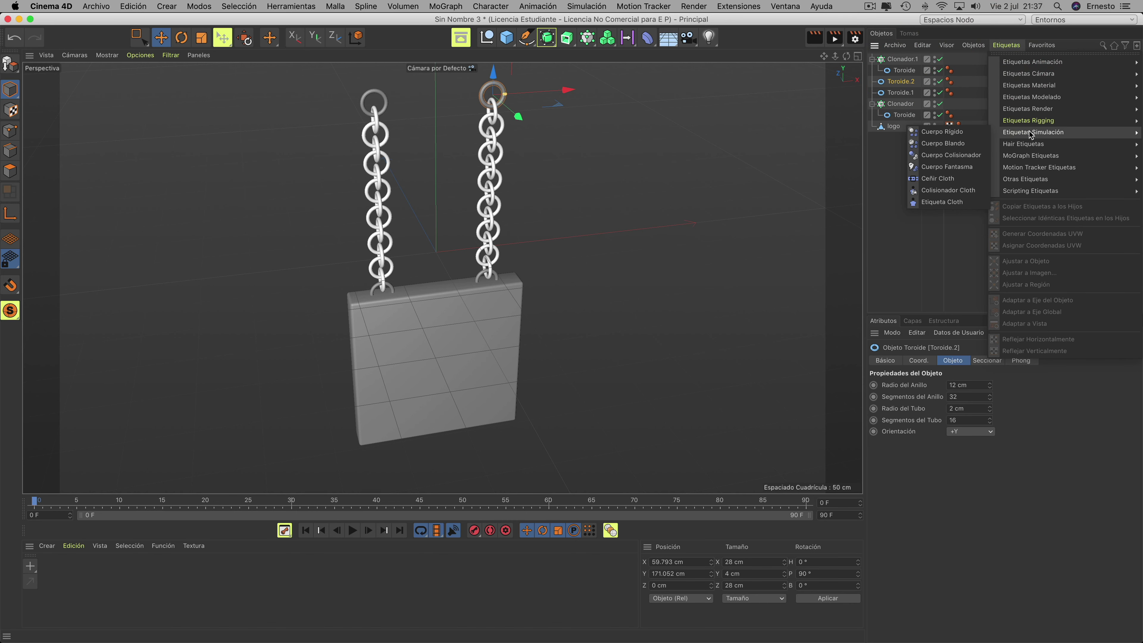
click(940, 156)
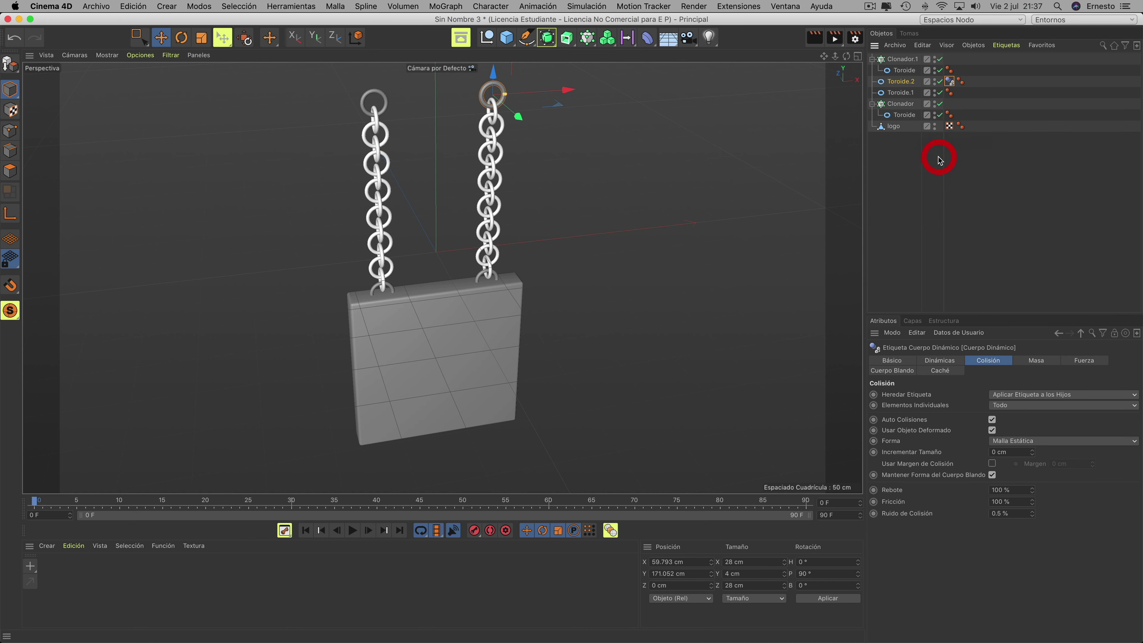
click(899, 93)
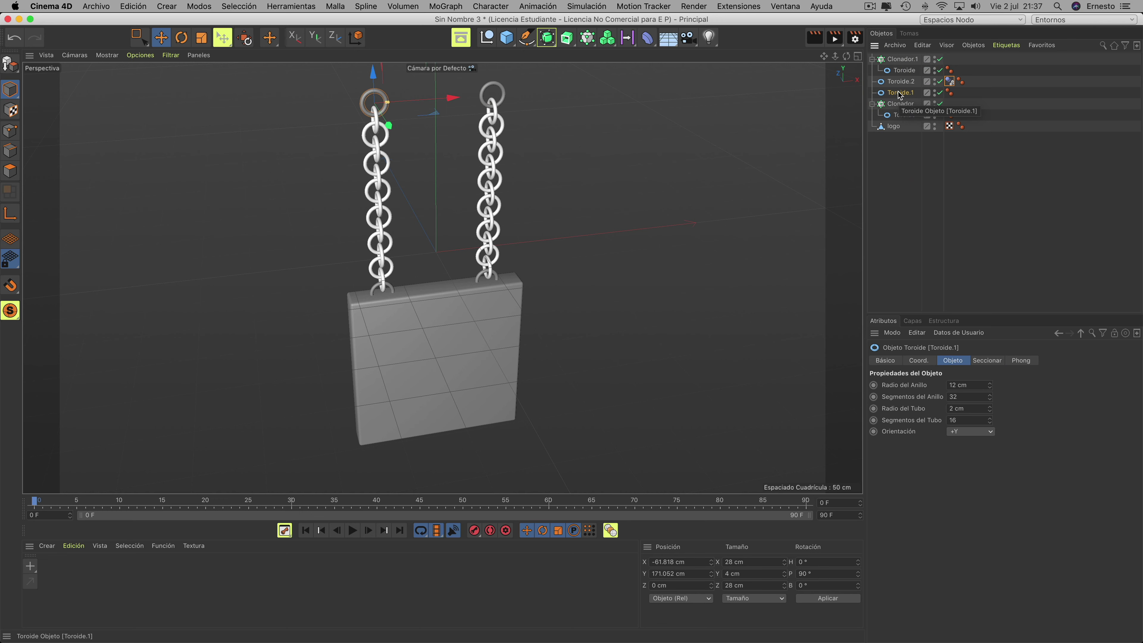
click(1006, 48)
mouse_move(1034, 132)
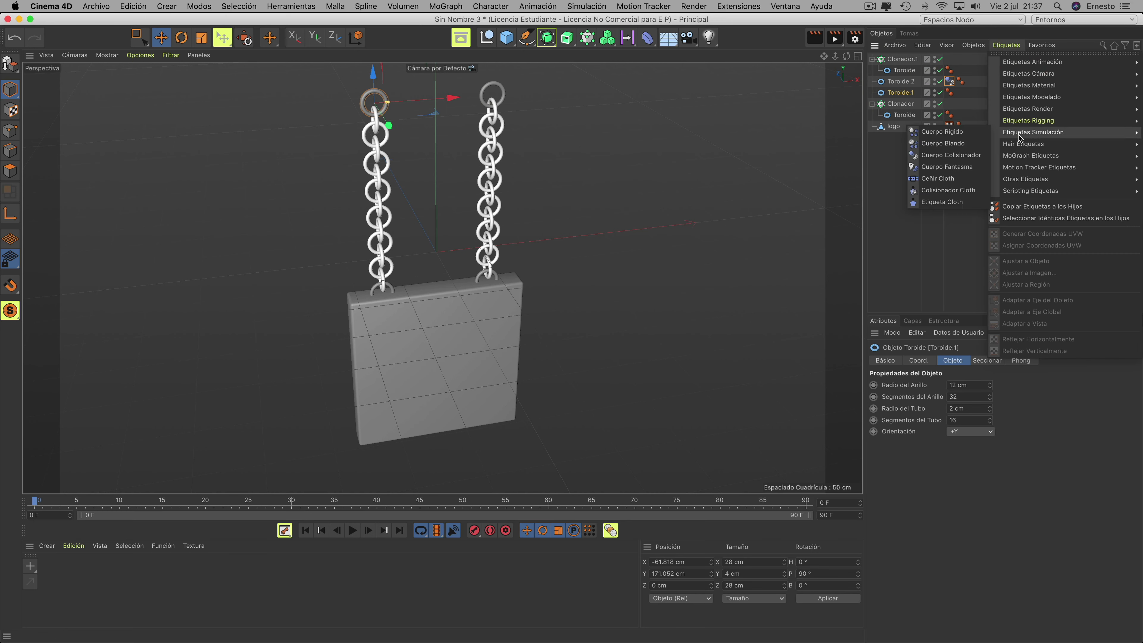
click(943, 156)
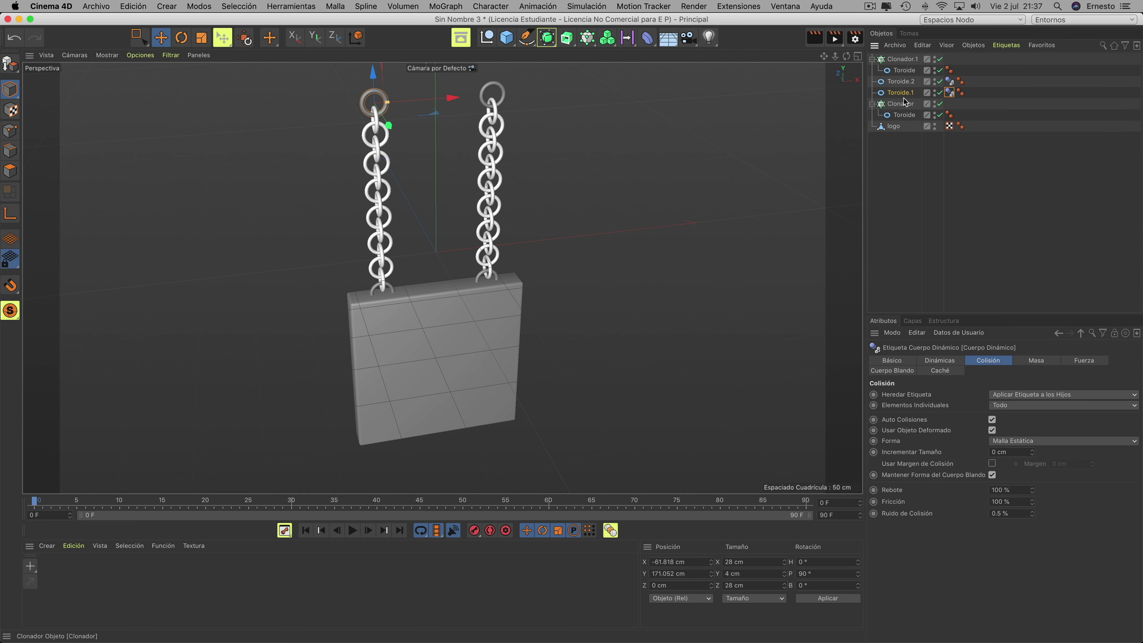
Step: Move Toroide.2 and Toroide.1 to the top of the object list
drag(902, 82, 901, 56)
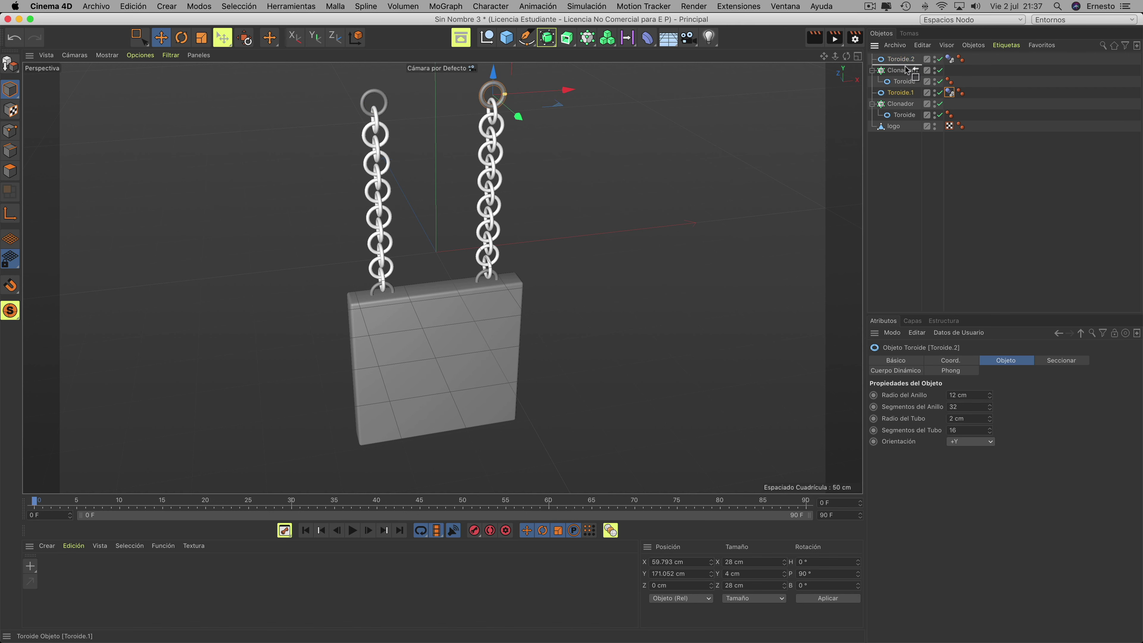
drag(906, 92, 909, 59)
click(900, 69)
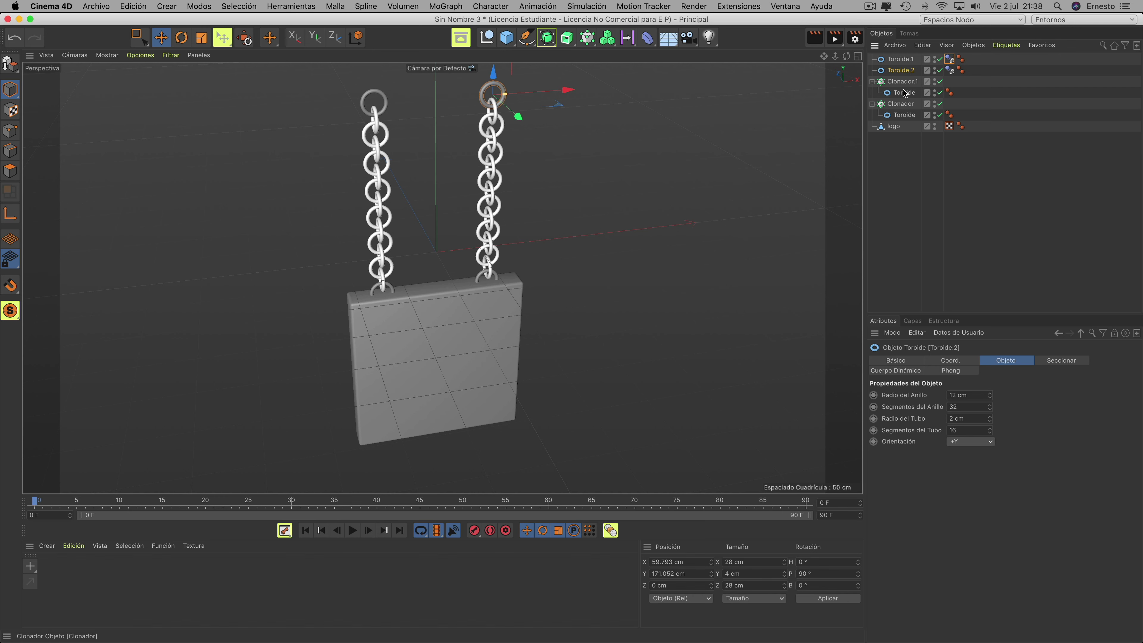
click(899, 59)
click(899, 70)
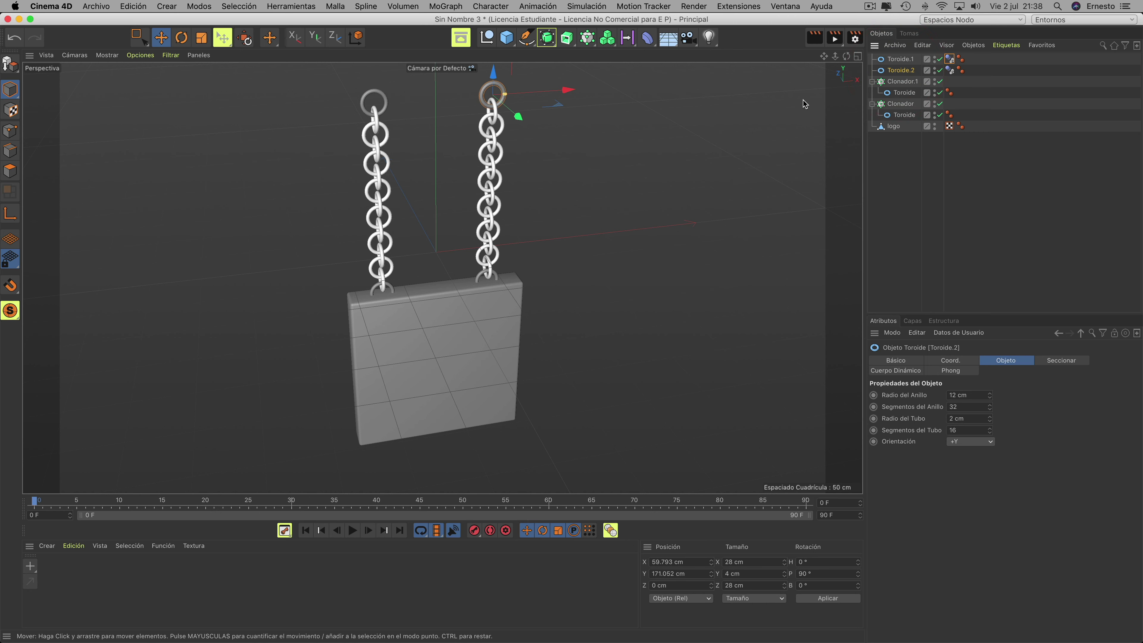
click(903, 83)
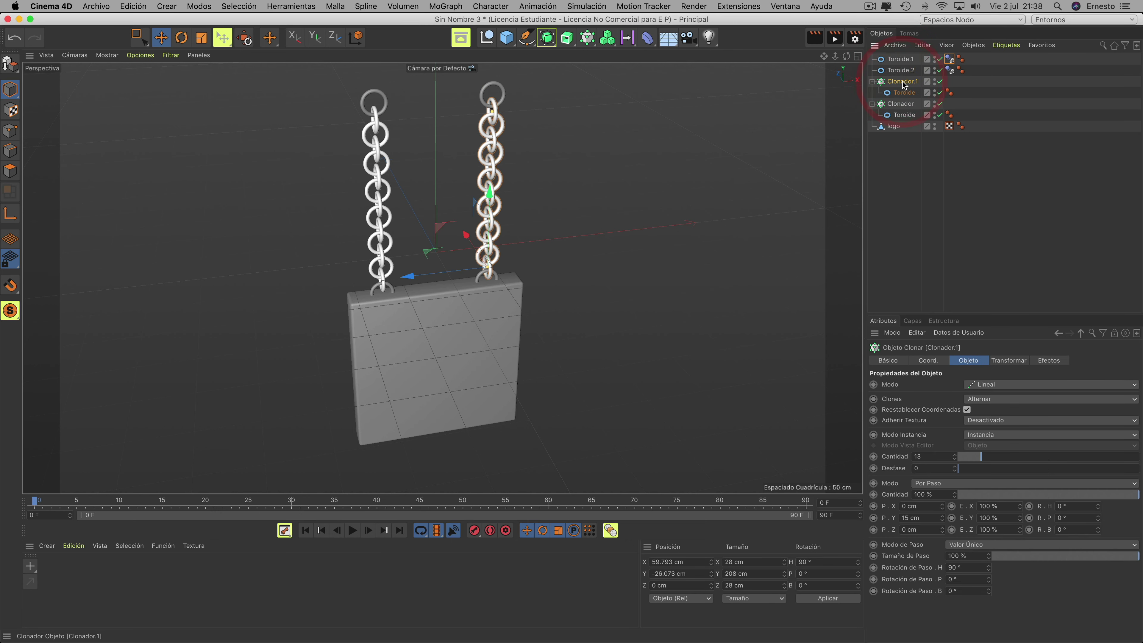
Step: Add dynamics body tags to both chain cloners, Clonador.1 and Clonador, then play the animation
click(1008, 45)
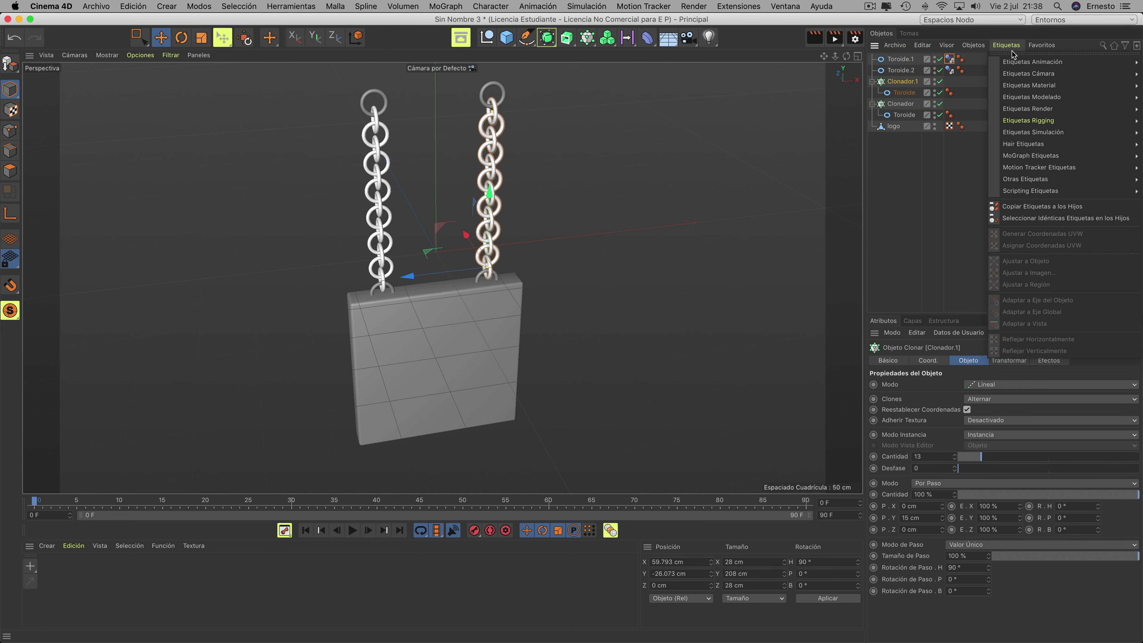
mouse_move(1033, 132)
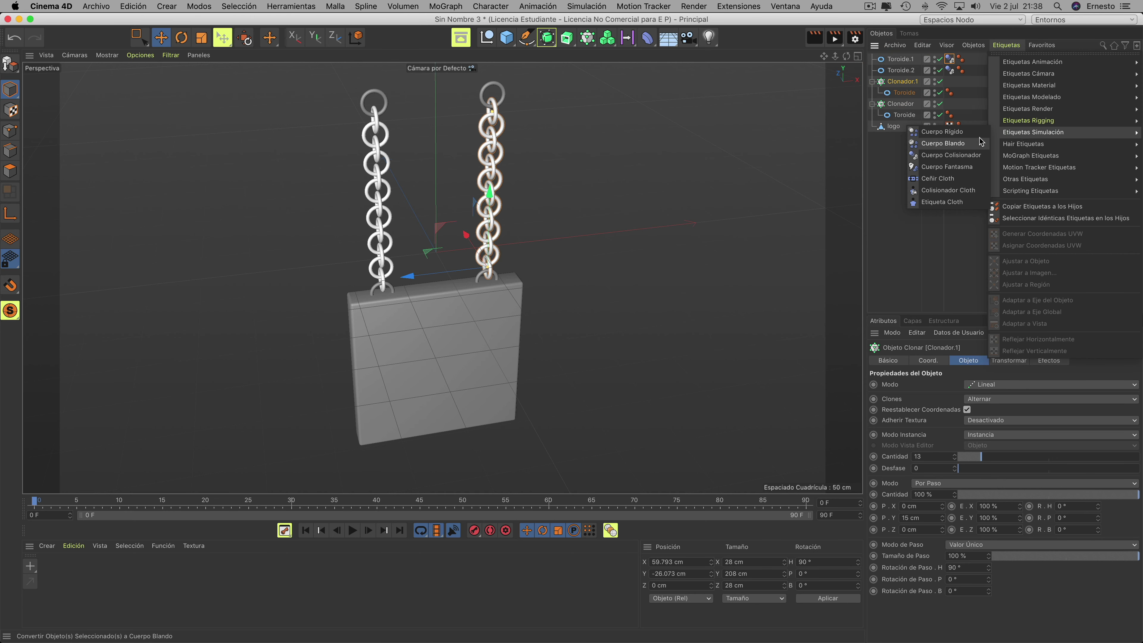
click(943, 131)
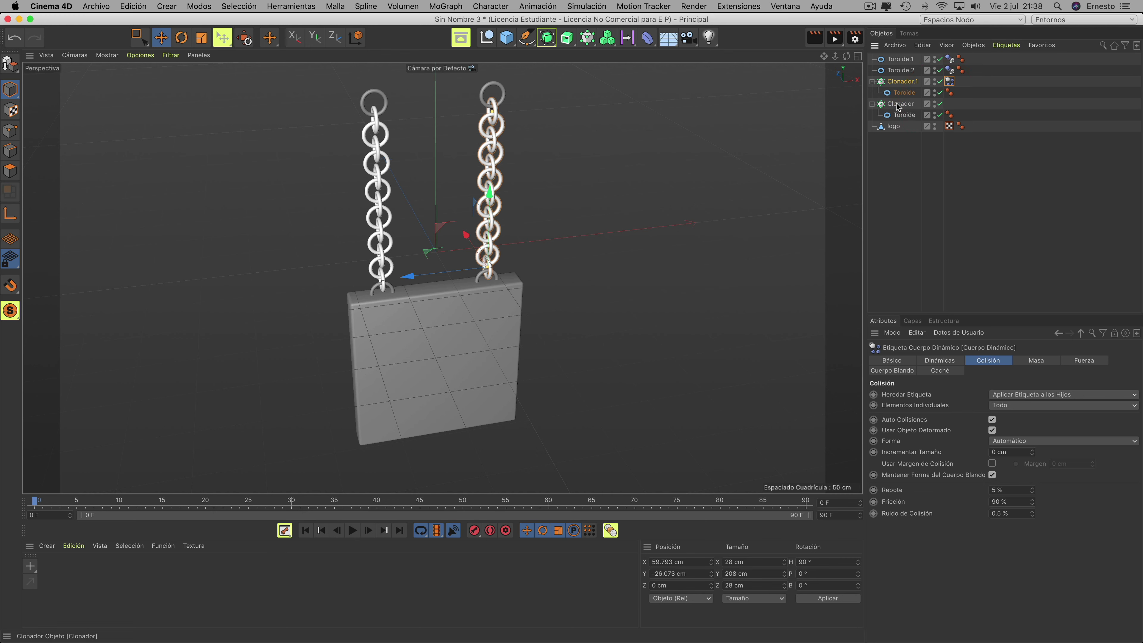
click(897, 103)
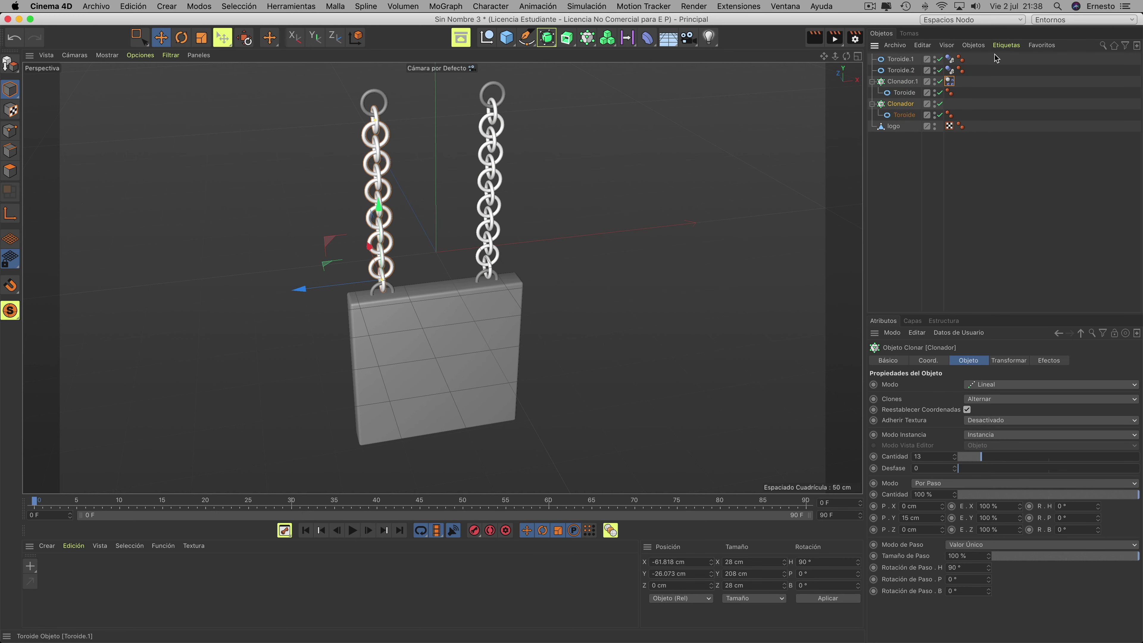
click(1007, 45)
mouse_move(1034, 133)
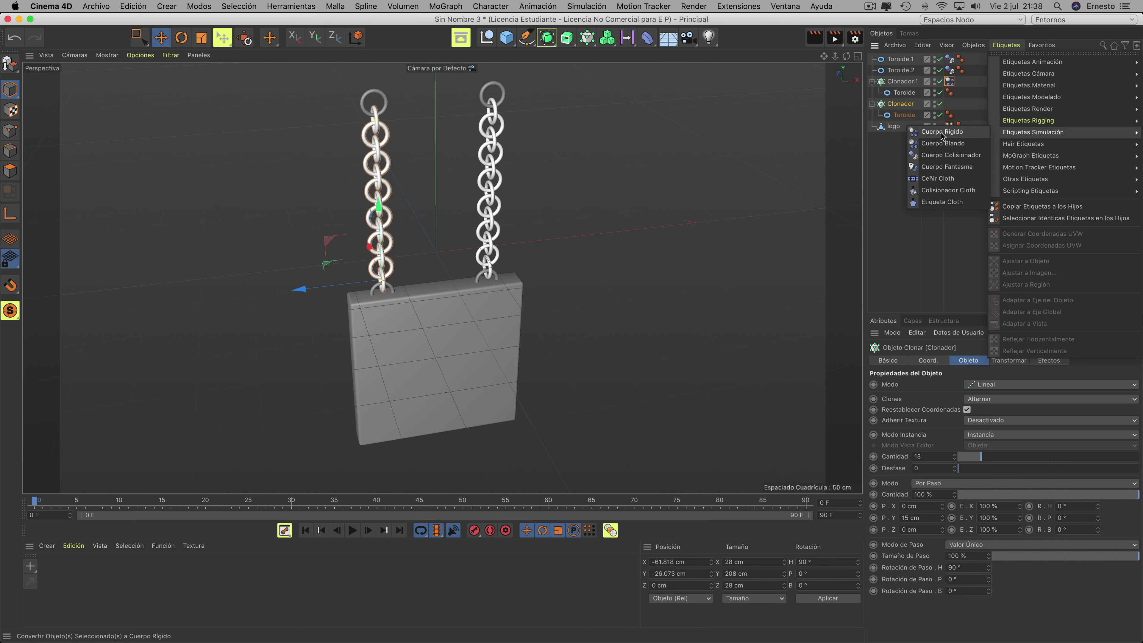
click(942, 136)
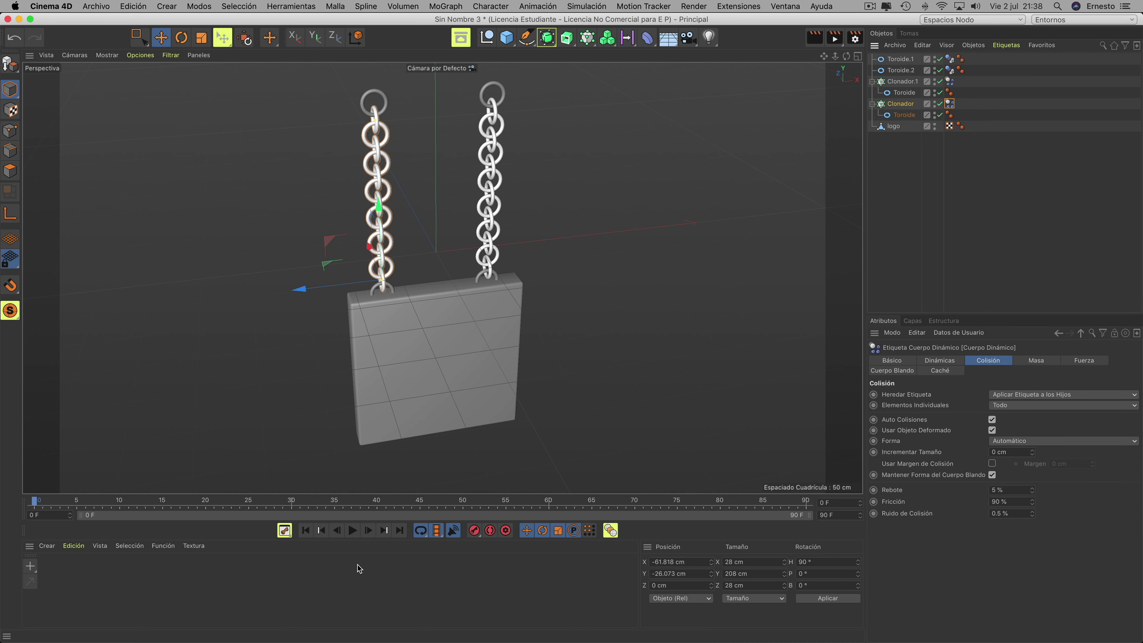
click(353, 532)
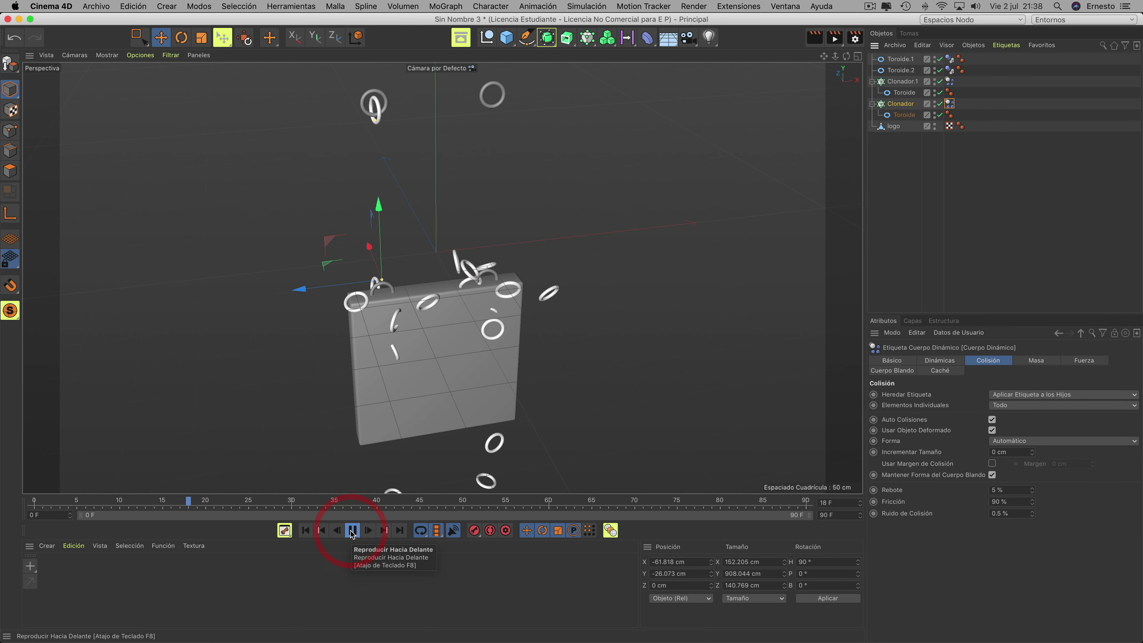
Step: Replay the test simulation from the start, then stop it and rewind to frame 0
click(306, 531)
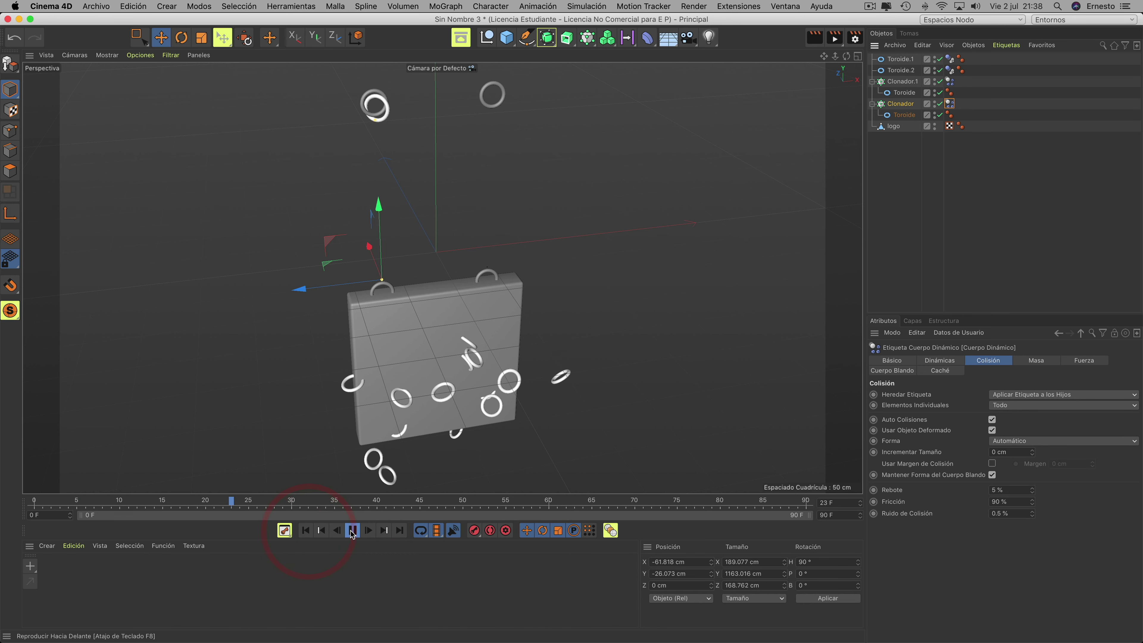
click(306, 531)
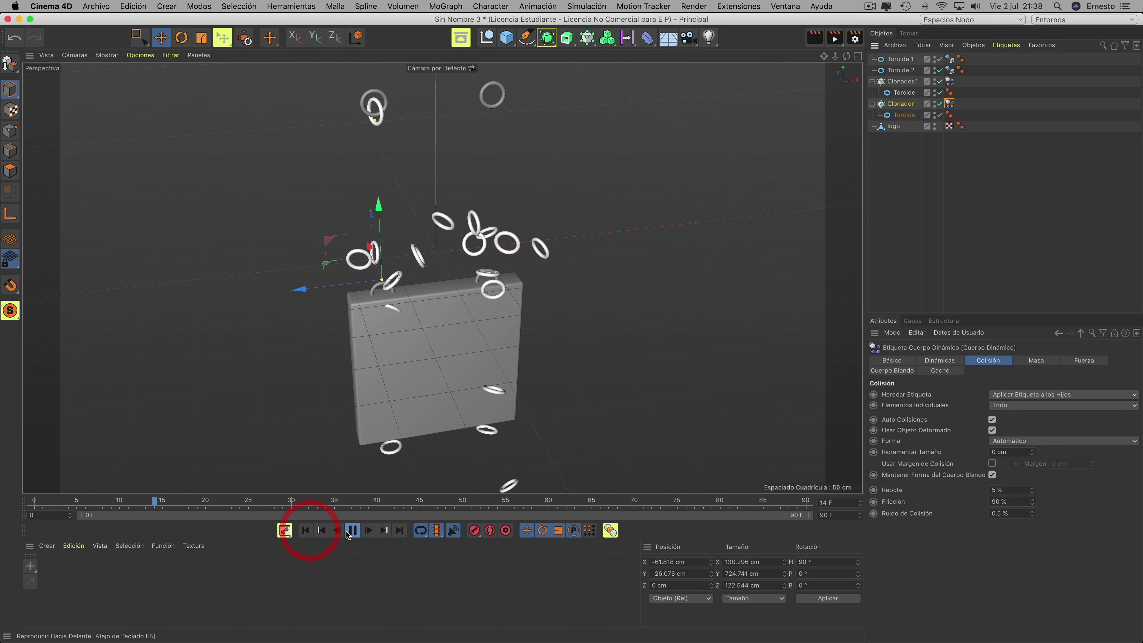
click(350, 531)
click(306, 532)
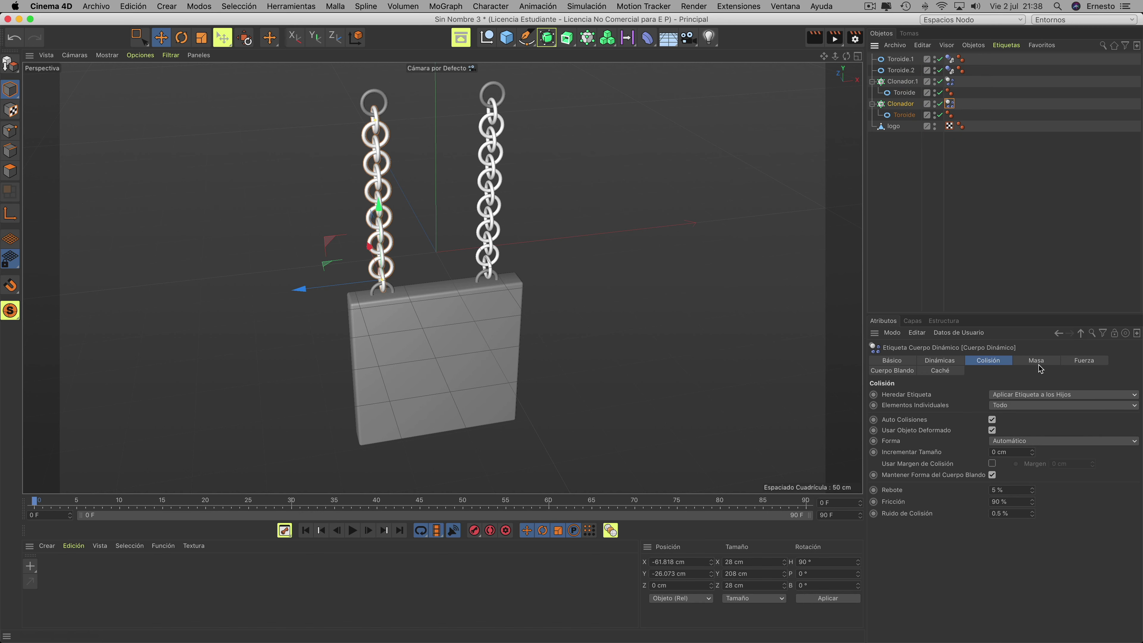
Step: Set both cloners' dynamics collision shape to Malla en Movimiento
click(995, 362)
click(1014, 442)
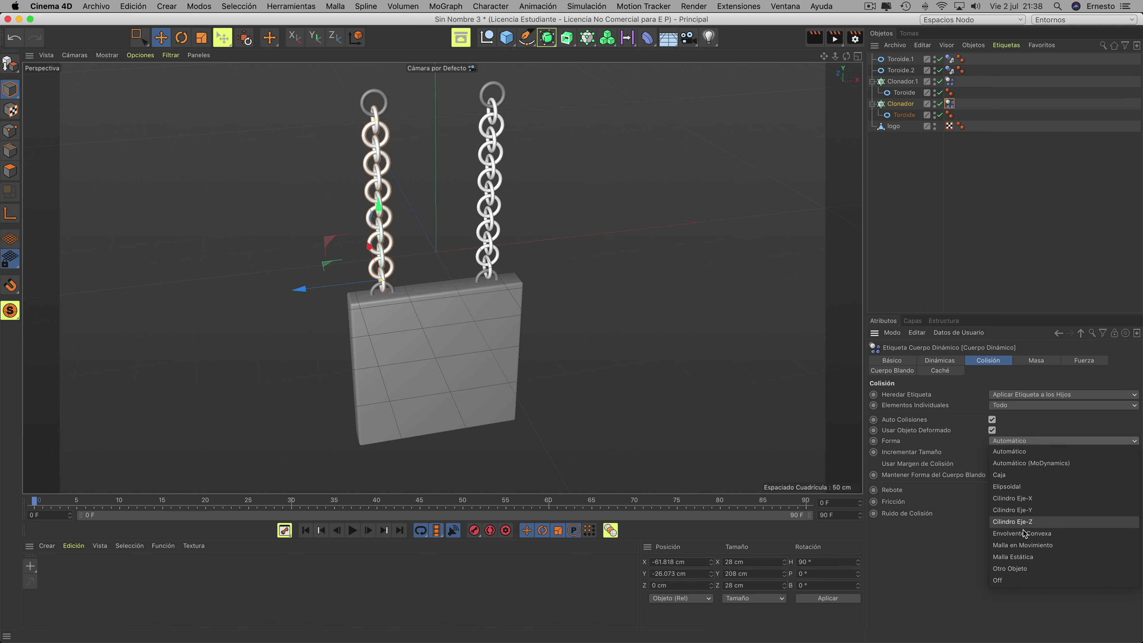
click(1019, 546)
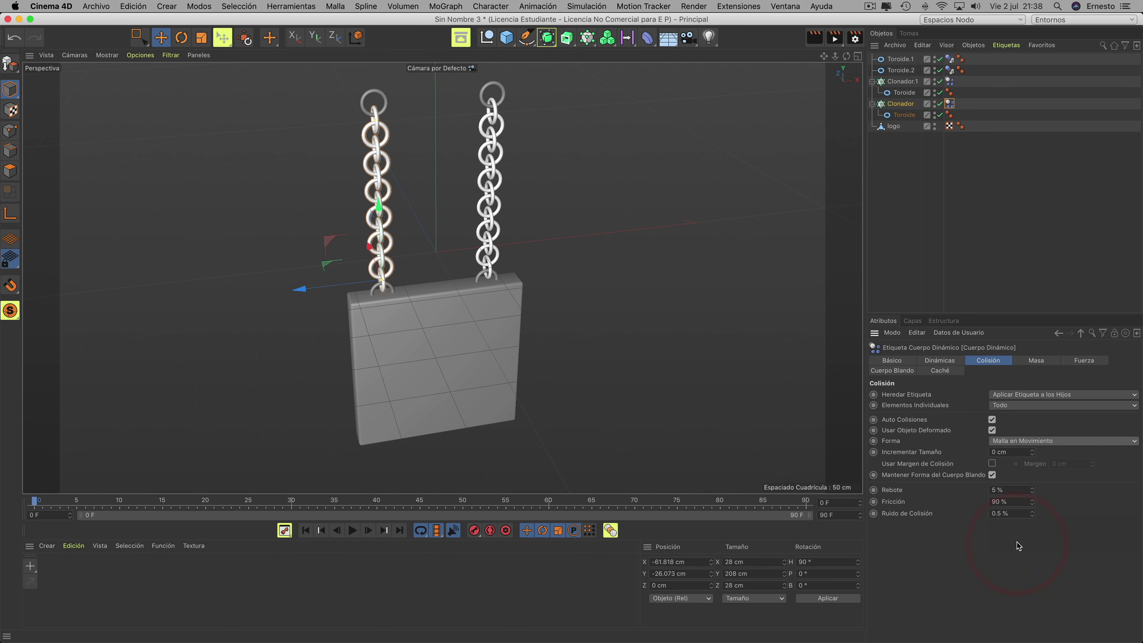
click(950, 81)
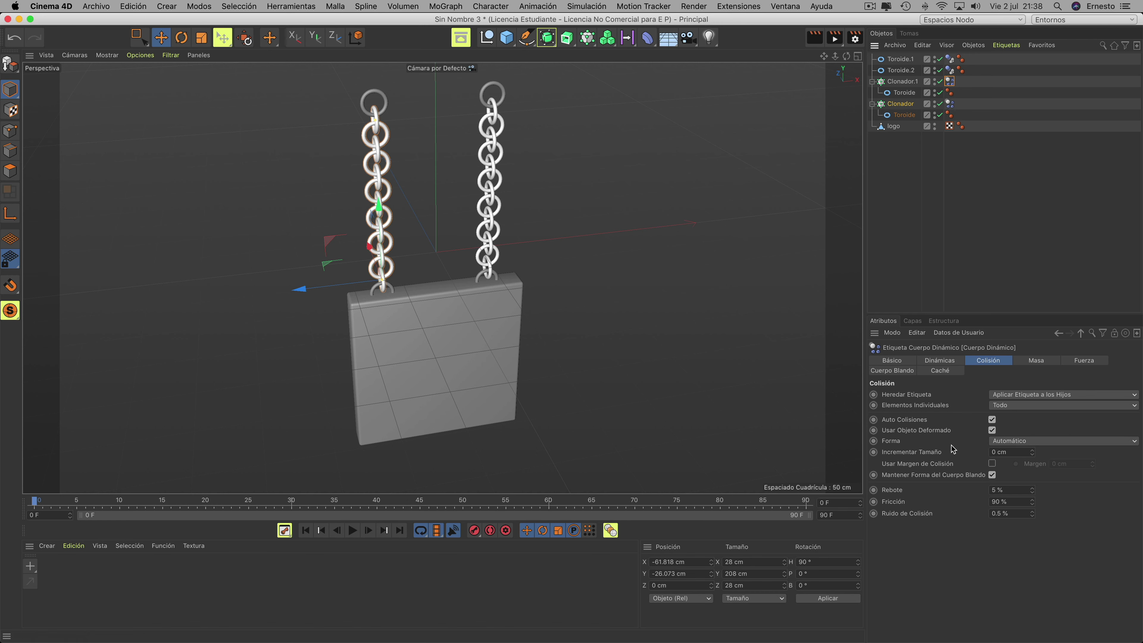
click(1019, 443)
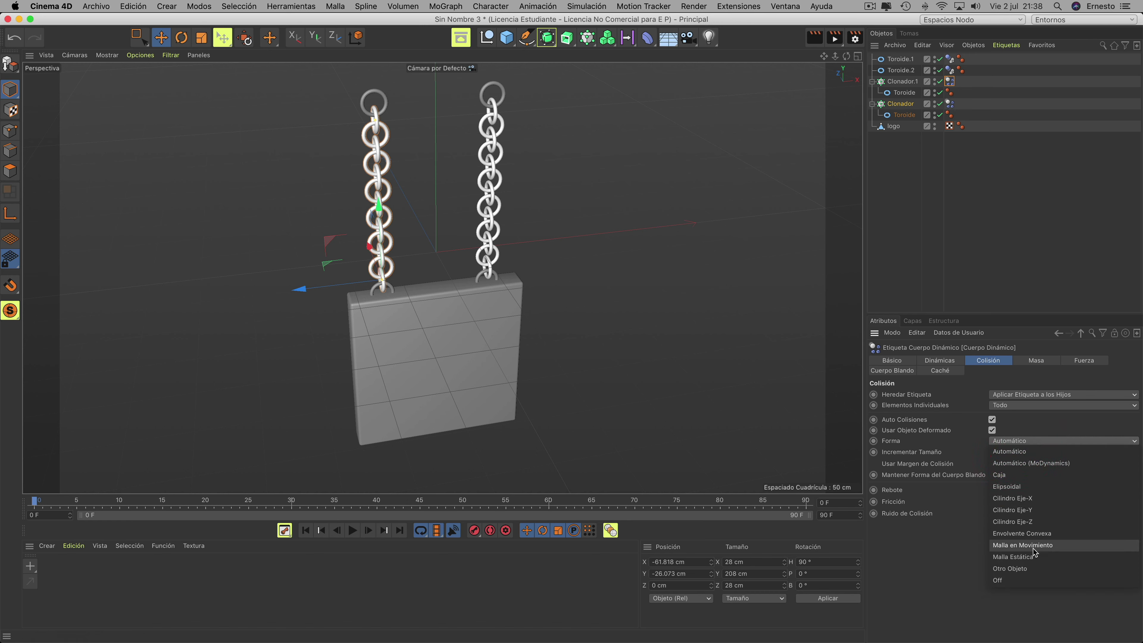
click(1015, 546)
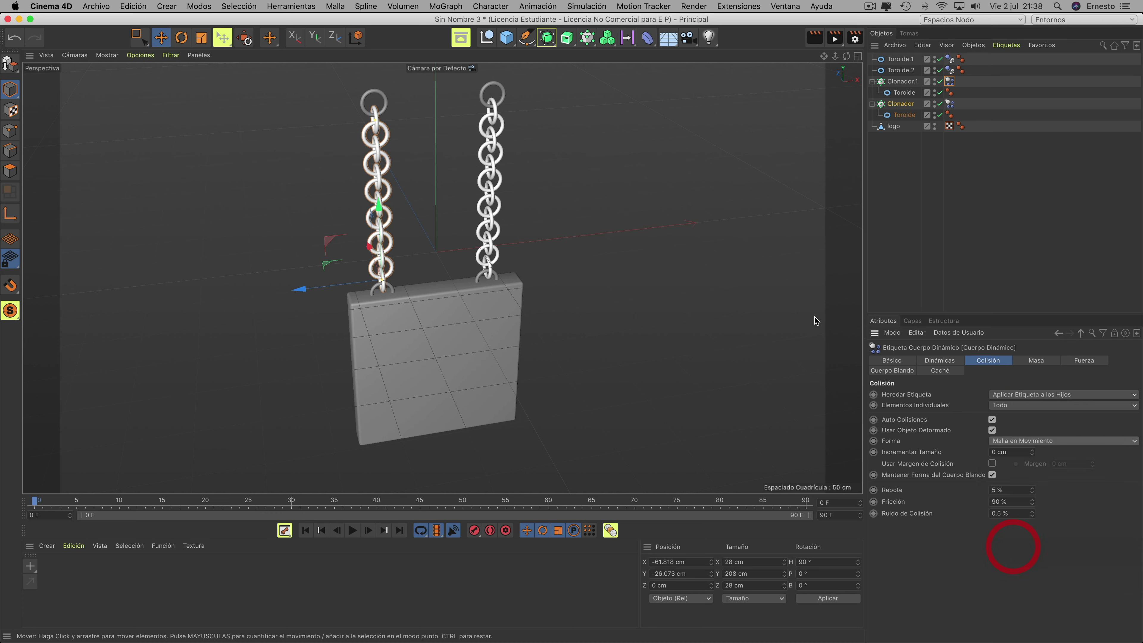
Step: Check the Toroide.1 and Toroide.2 collider tags, which use Malla Estática
click(902, 60)
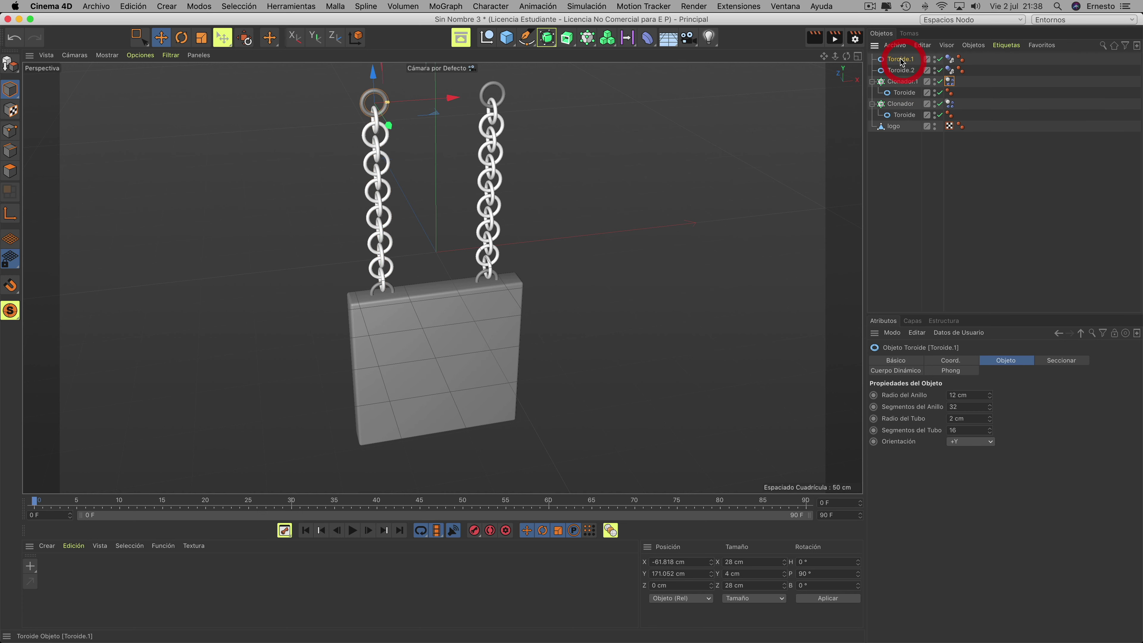
click(949, 59)
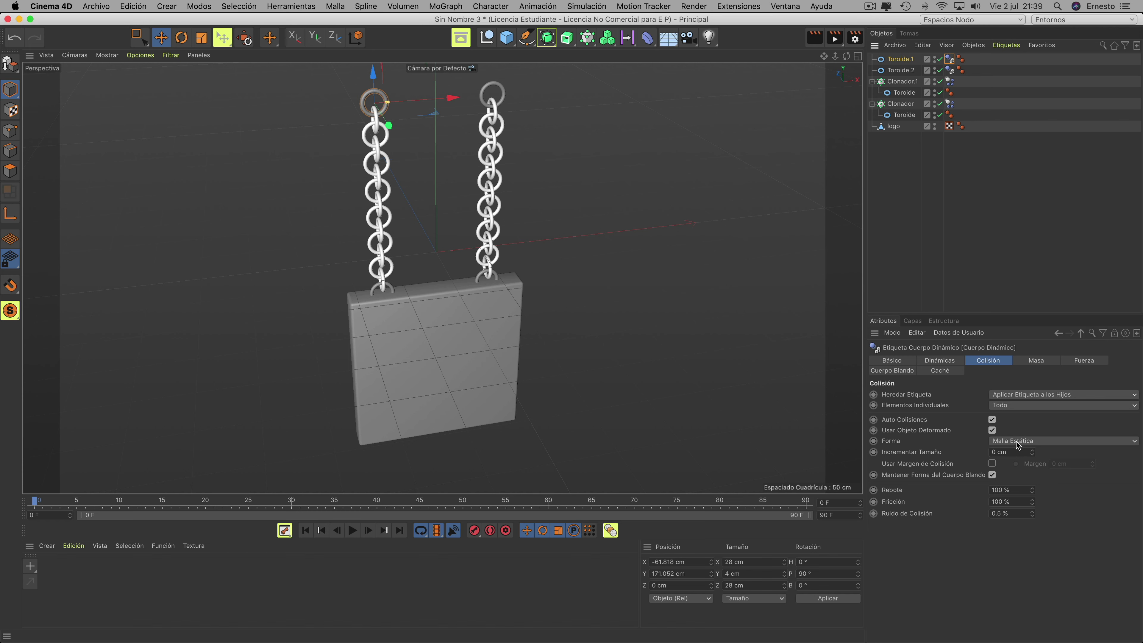
click(947, 70)
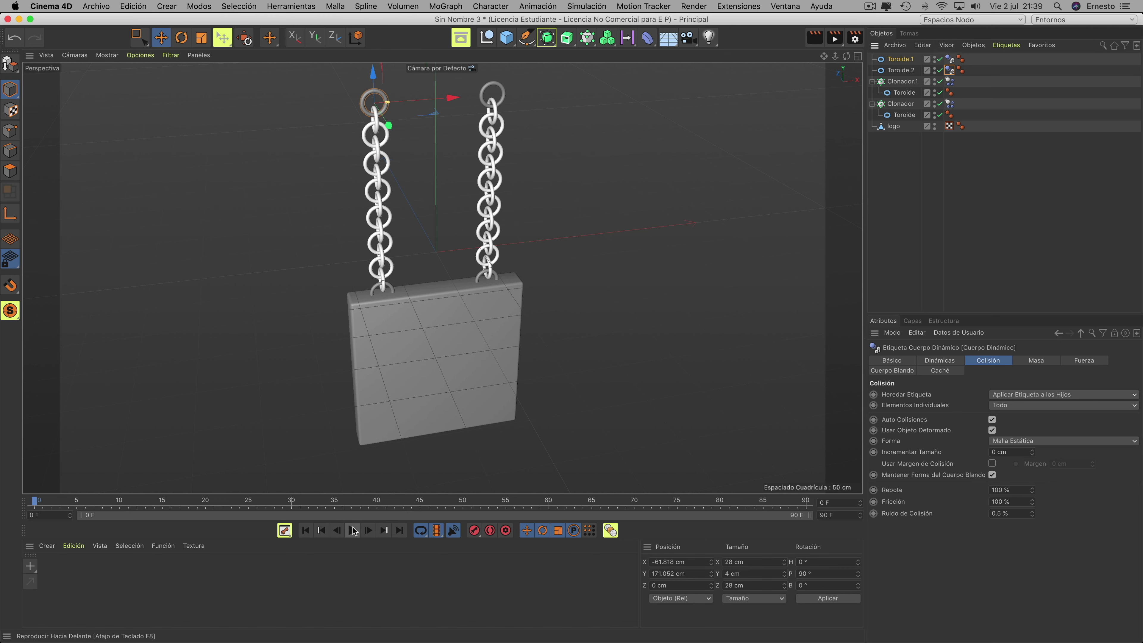
Step: Test playback with the new collision shapes, rewind to frame 0, and select the logo block
click(352, 531)
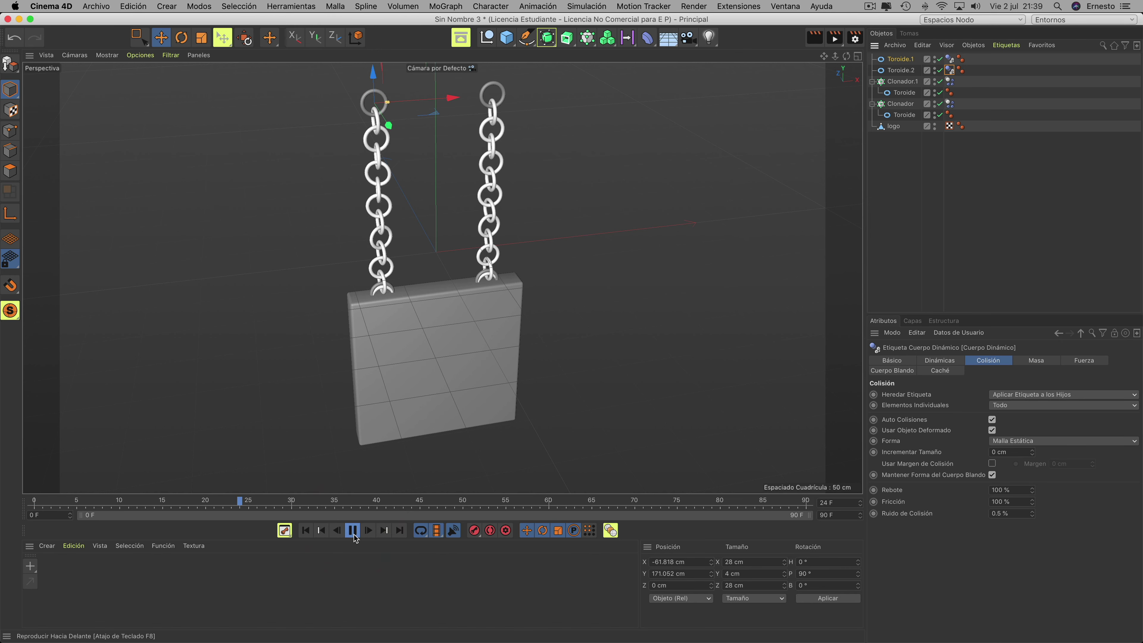
click(306, 531)
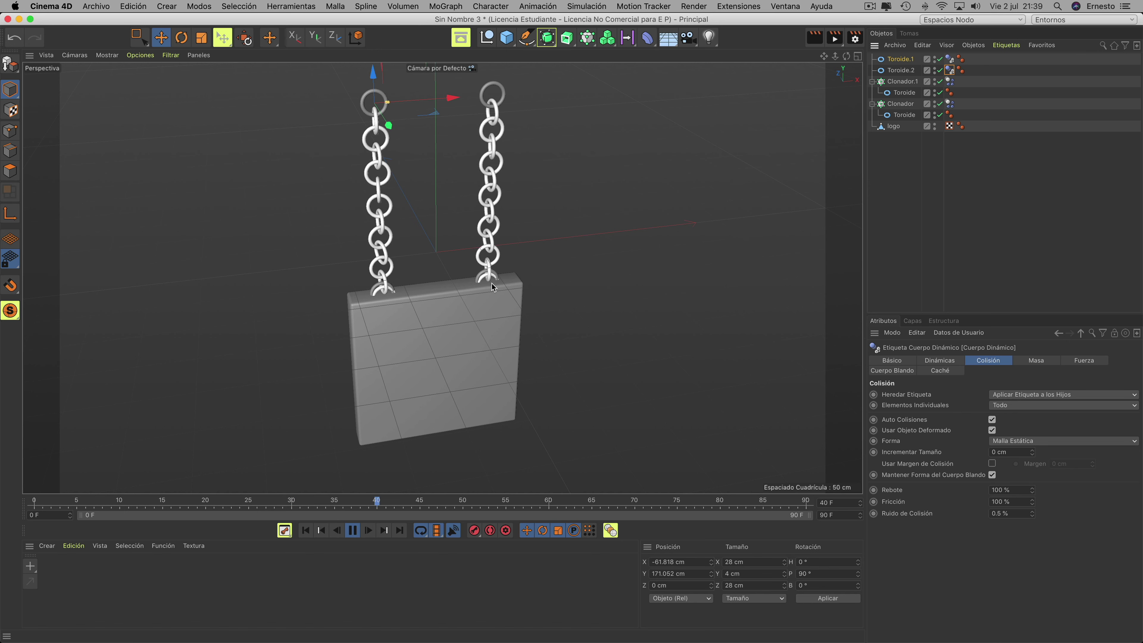
click(353, 531)
click(305, 531)
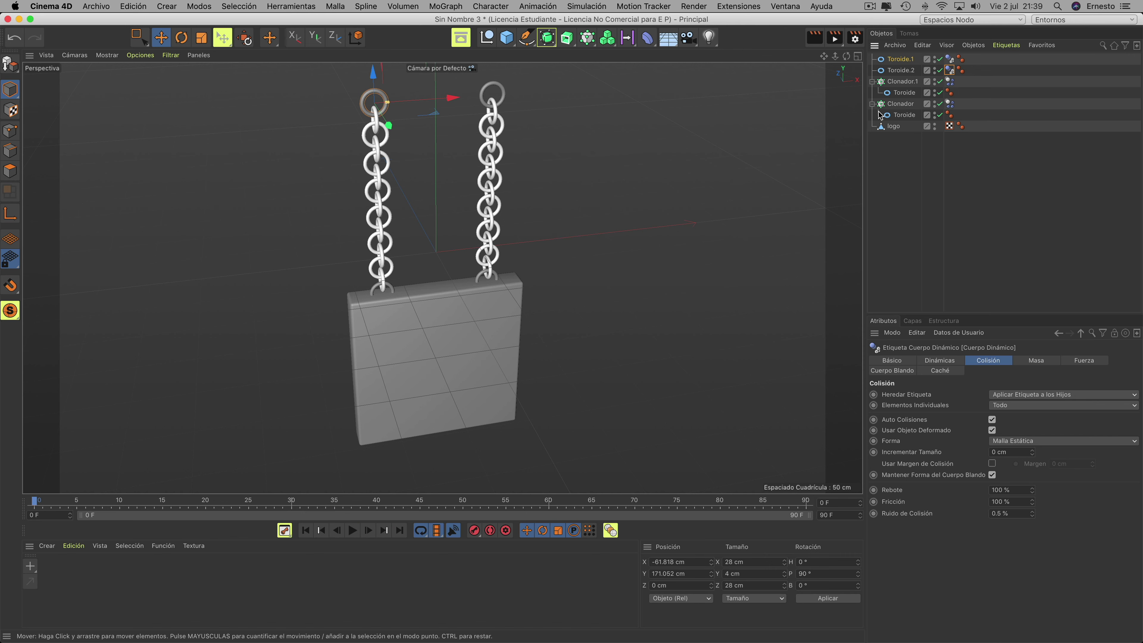
click(894, 126)
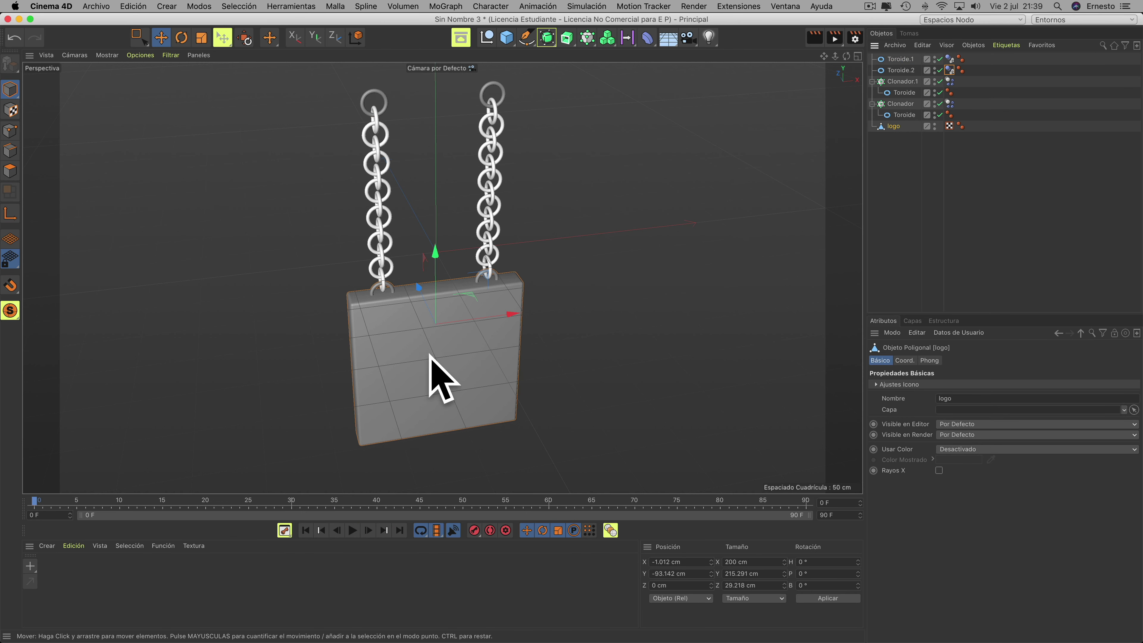
click(1005, 45)
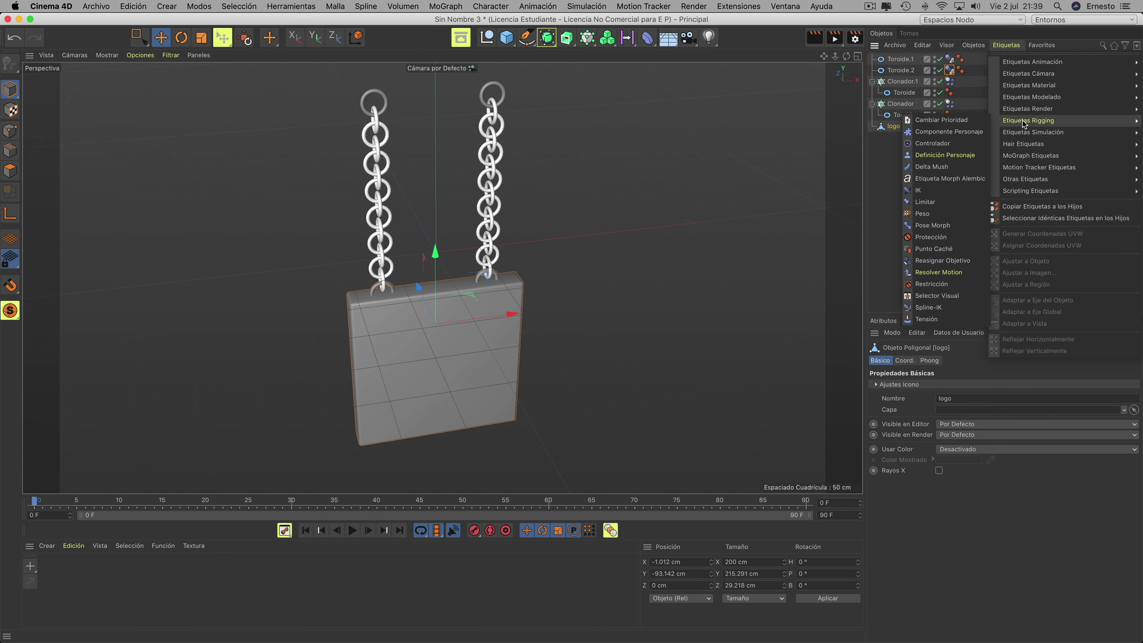
mouse_move(1034, 132)
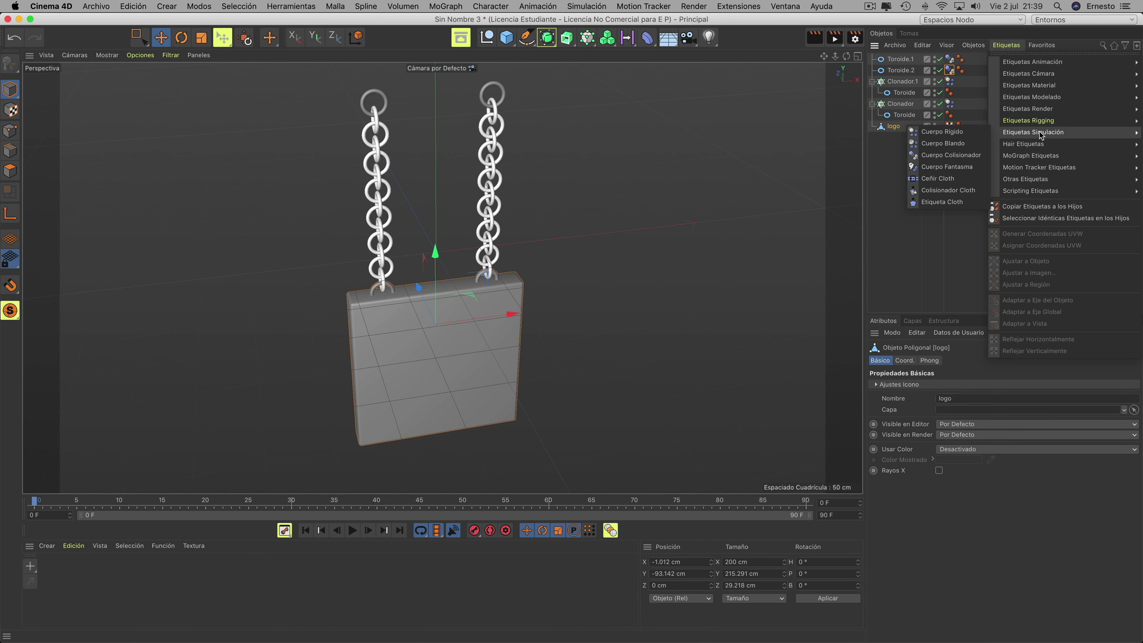
Step: Give the logo block a rigid body dynamics tag and test it in playback
click(941, 131)
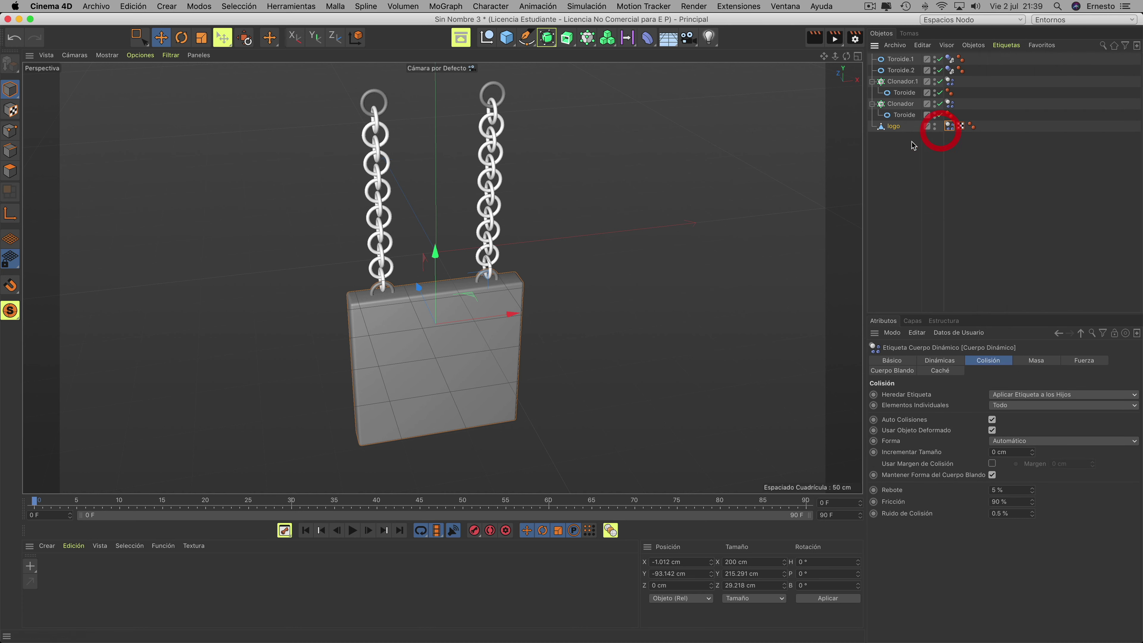
click(352, 531)
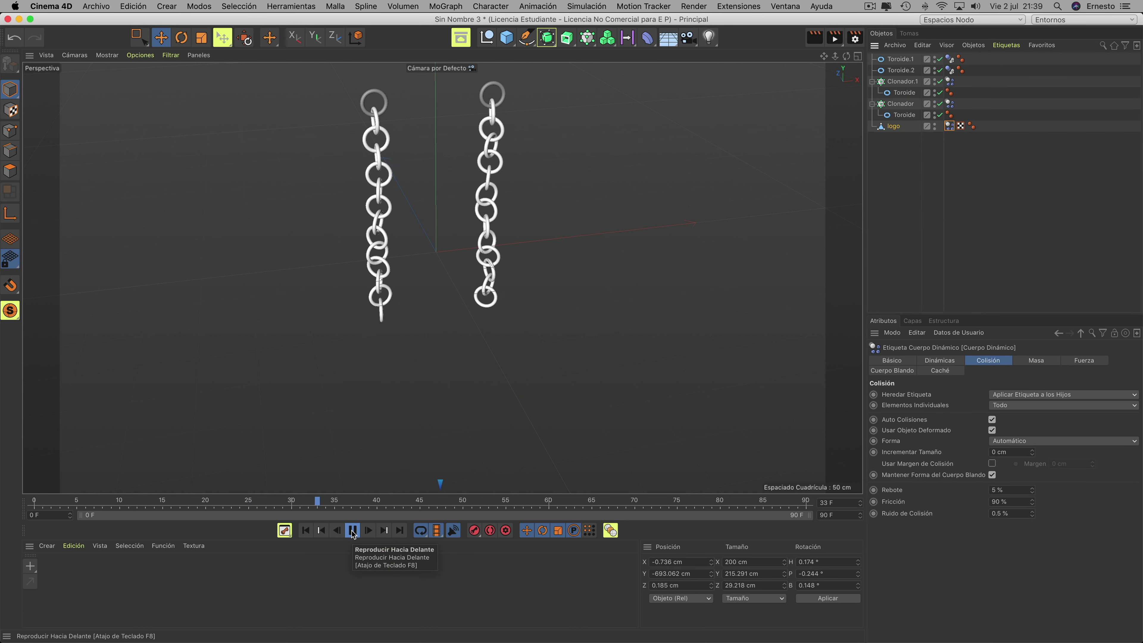
click(353, 531)
click(306, 530)
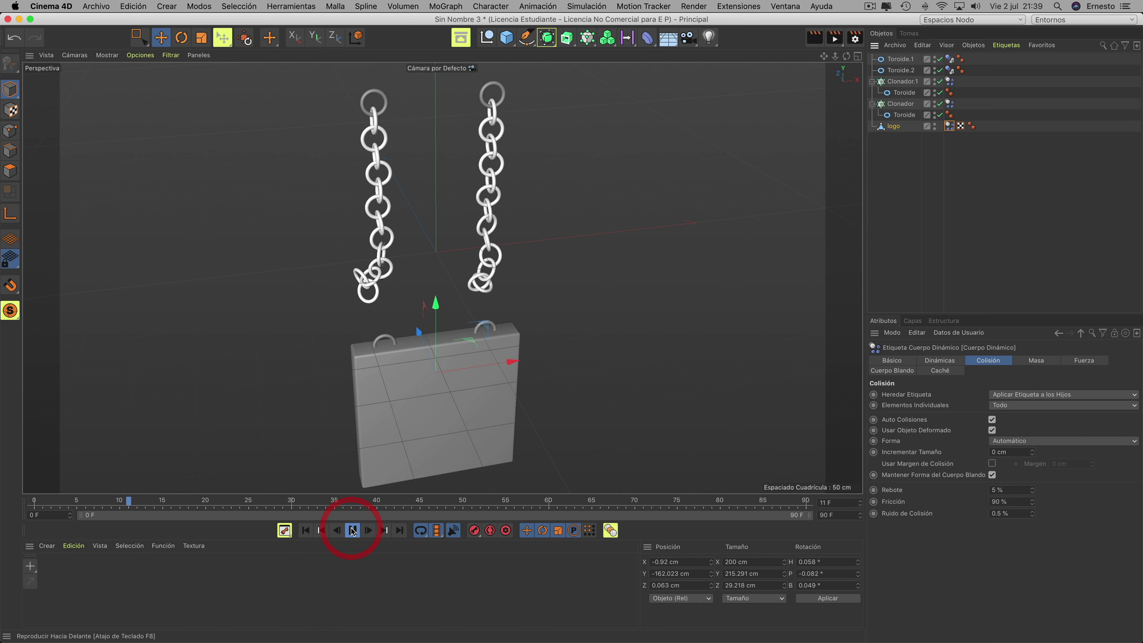
click(353, 530)
click(307, 530)
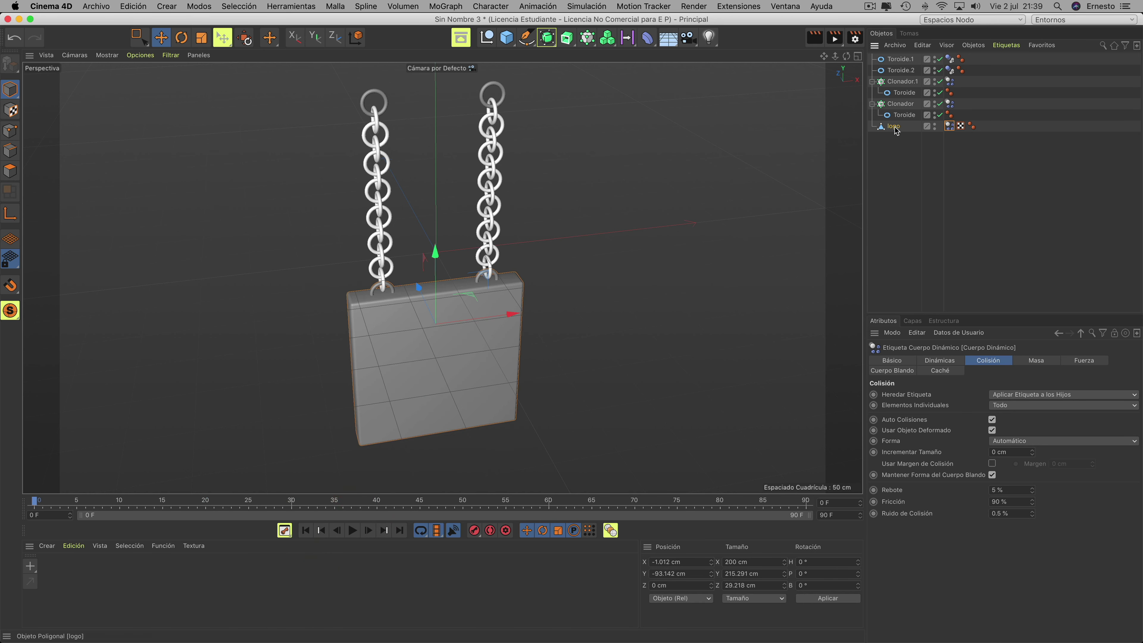
Step: Open the logo tag's collision shape list and close it unchanged
click(949, 126)
click(1012, 443)
click(1070, 532)
Step: Set the logo dynamics tag's mass to Masa Personalizada
click(1037, 361)
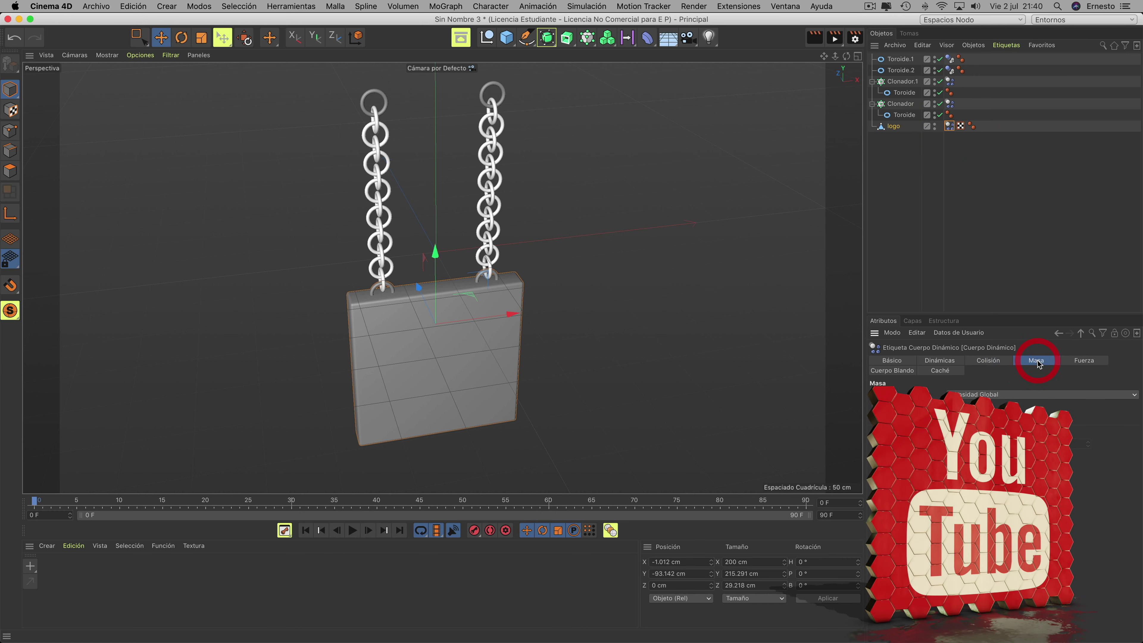
click(968, 395)
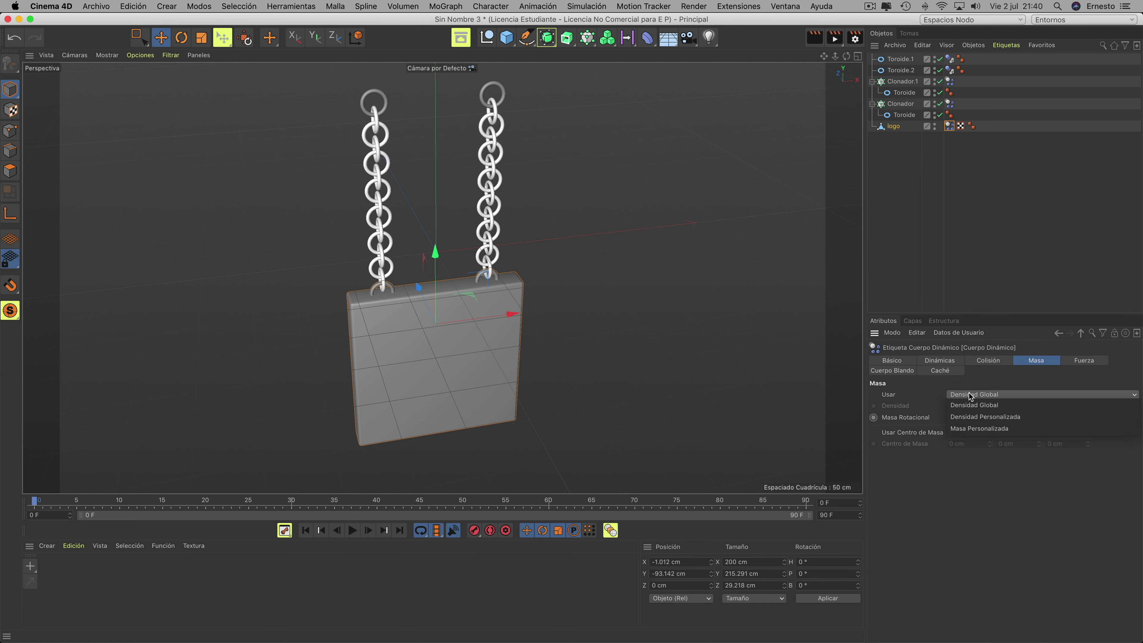
click(962, 431)
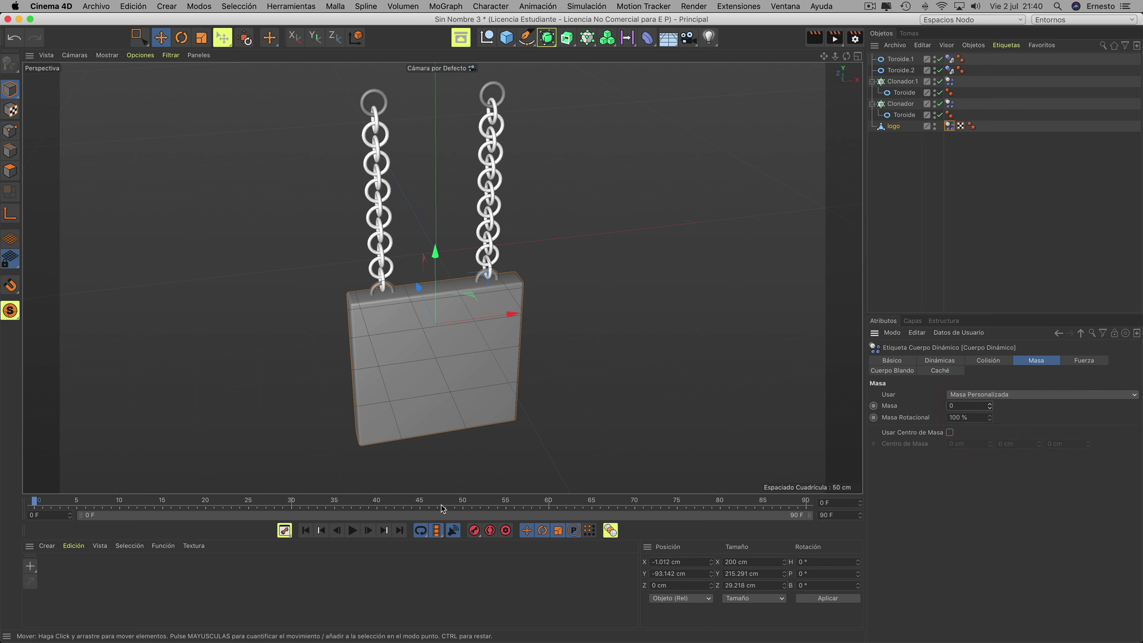
Step: Play the simulation to see the block hang from the chains, then enter polygon mode on the logo
click(352, 531)
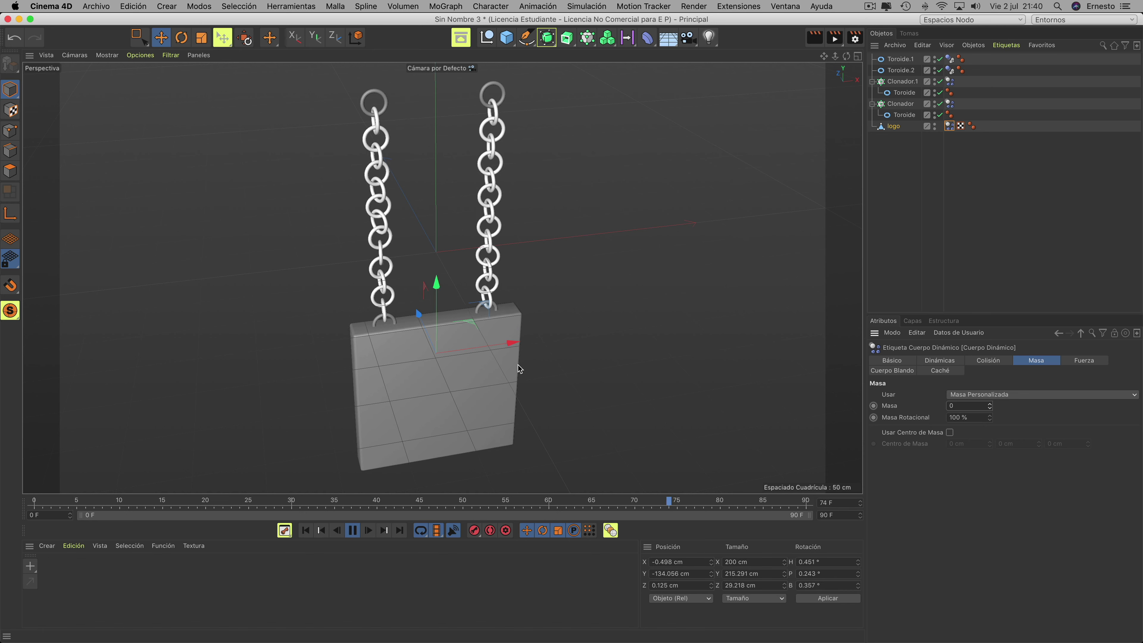
click(353, 530)
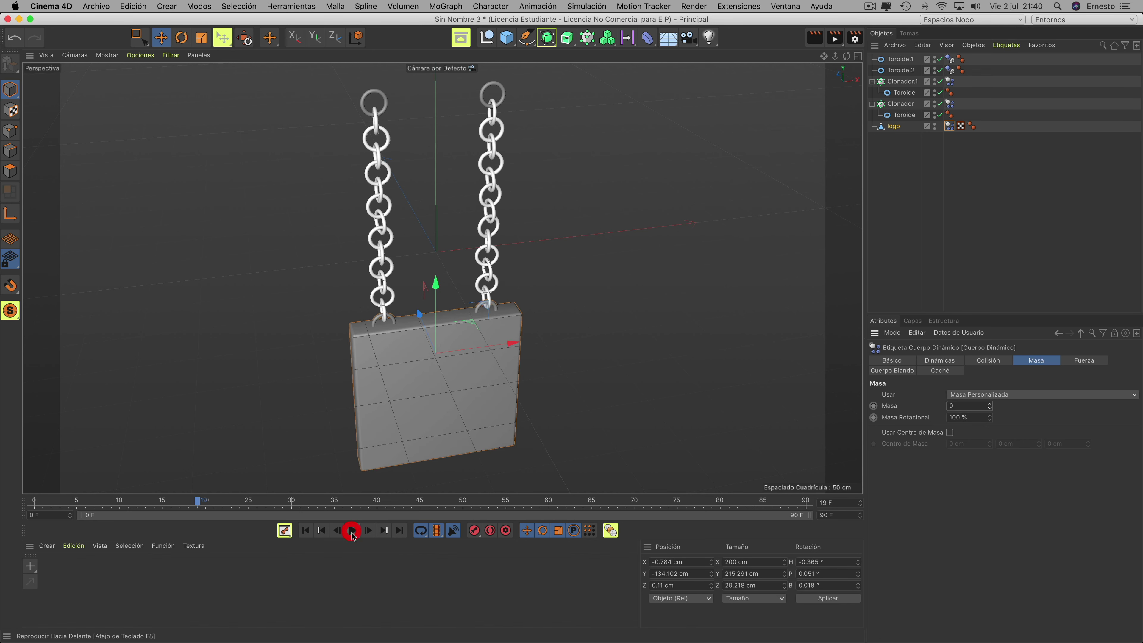
click(306, 531)
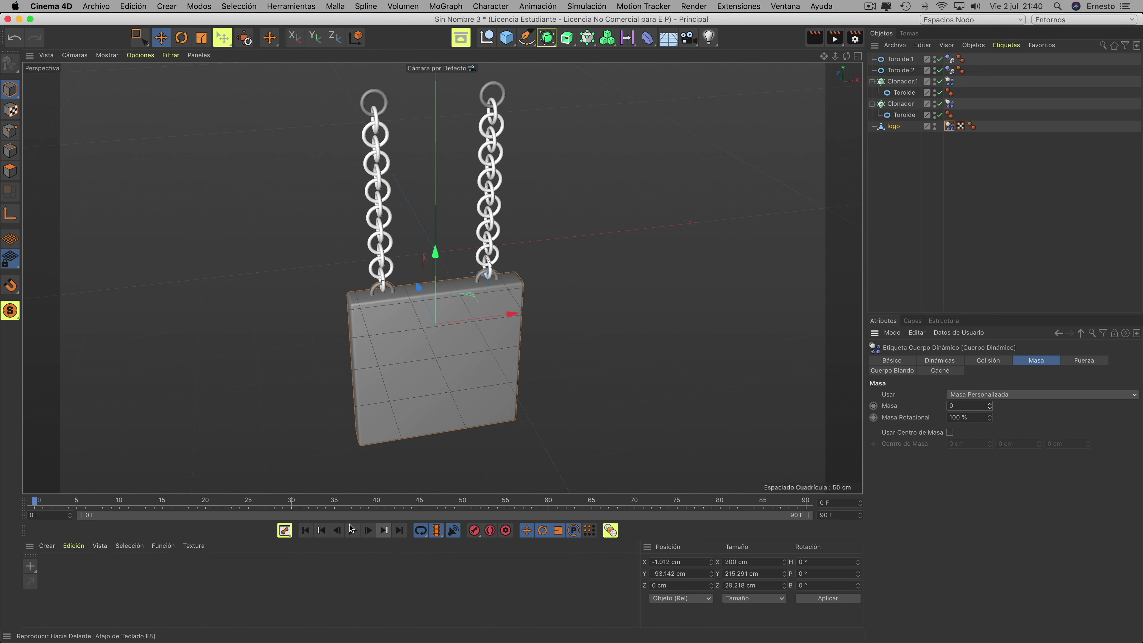
click(353, 531)
click(352, 531)
click(437, 402)
click(9, 171)
Step: Select the logo's front face, create material Mat, apply it there, and open its editor
click(140, 37)
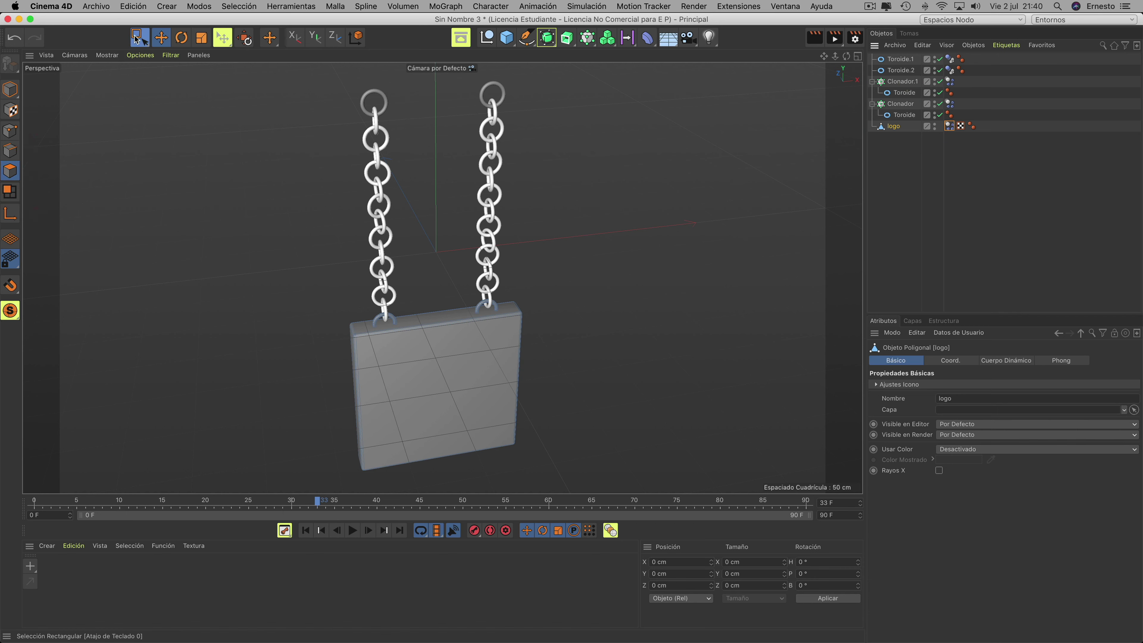
click(200, 54)
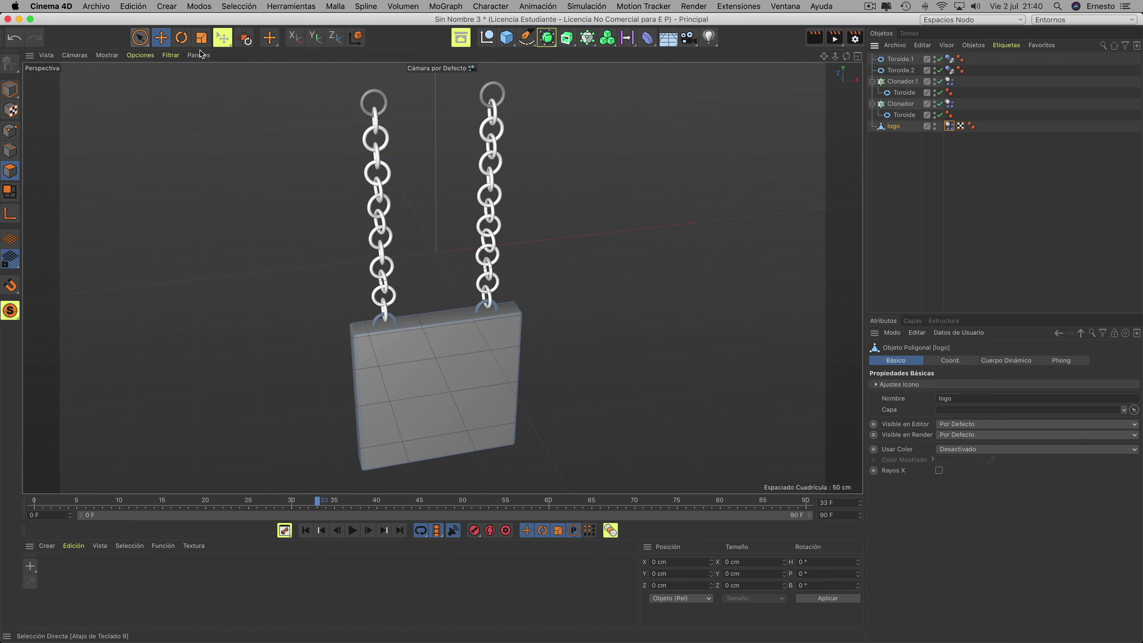
click(432, 372)
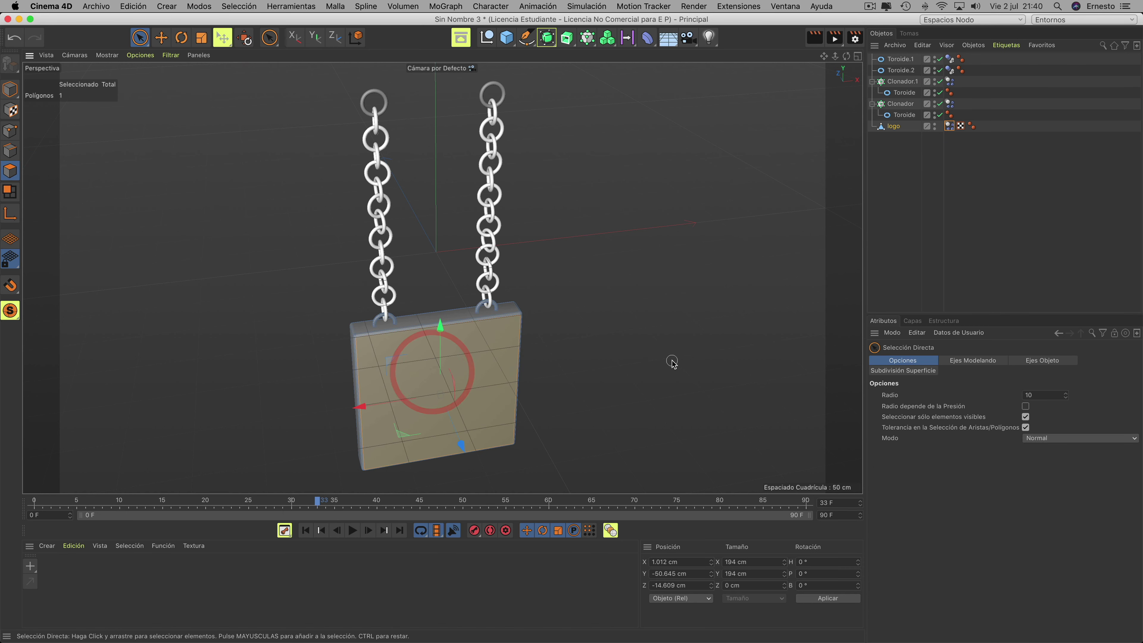
double_click(91, 581)
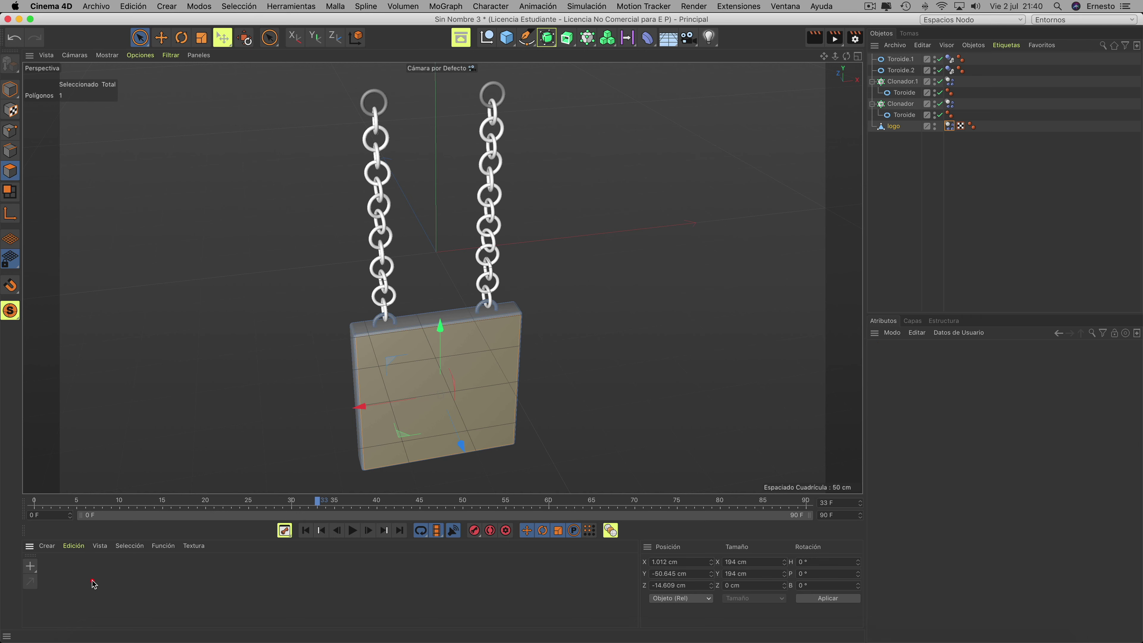
drag(50, 569, 224, 466)
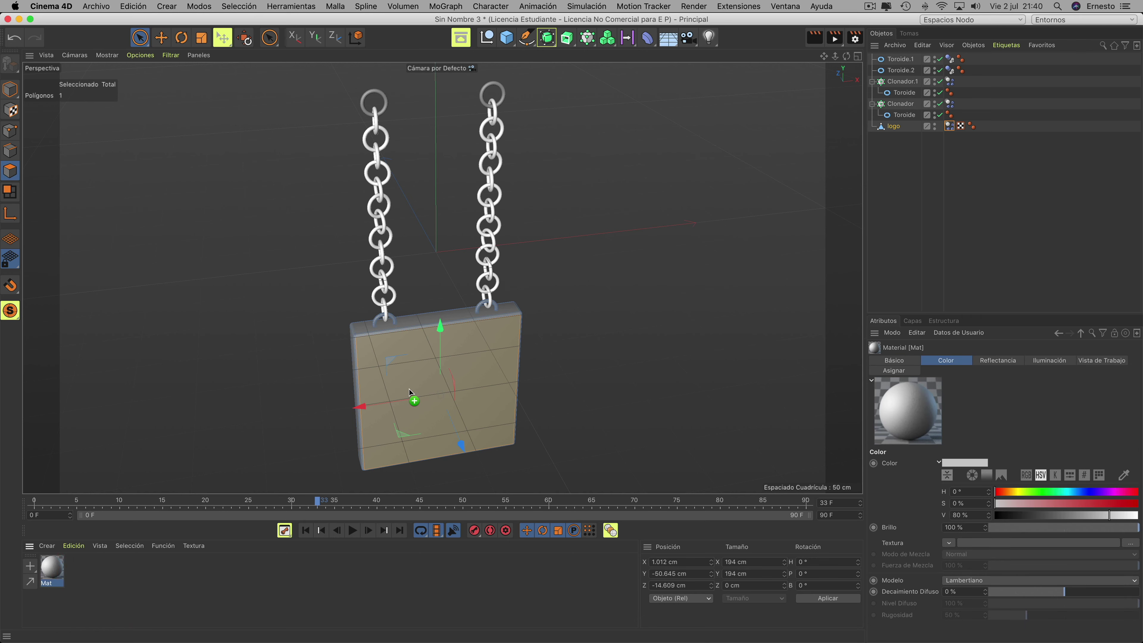
drag(416, 387, 416, 383)
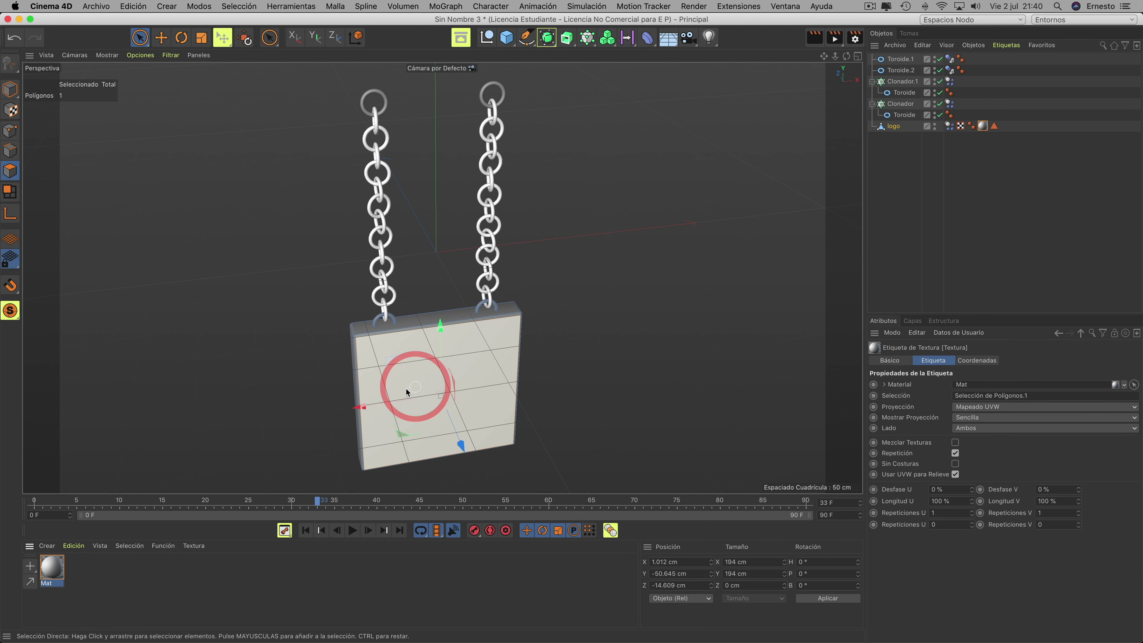
double_click(49, 566)
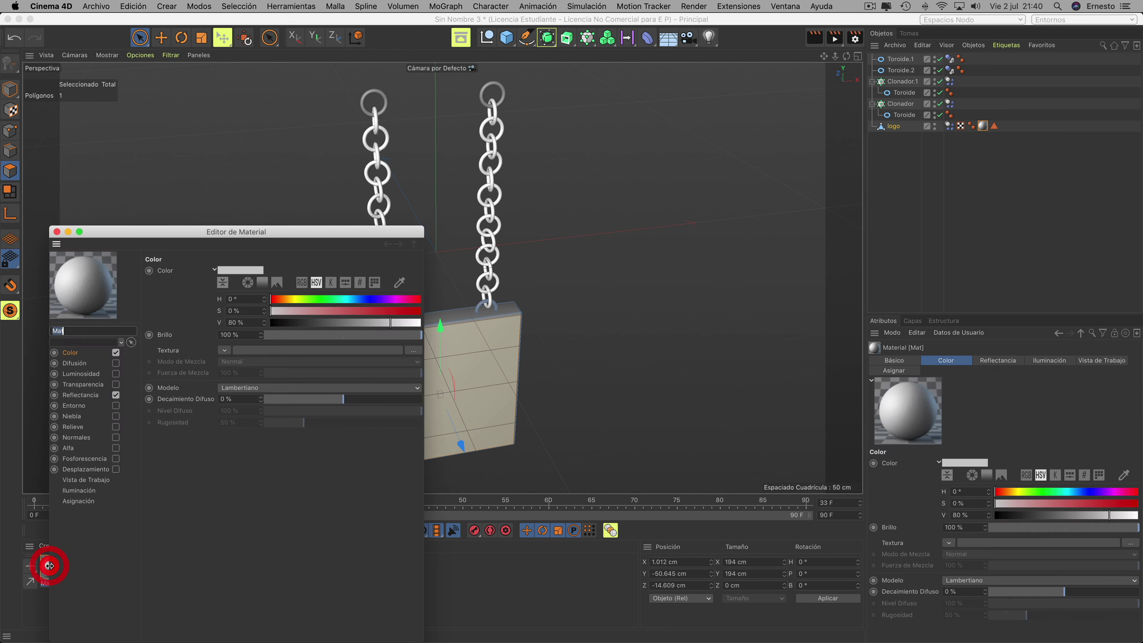
Step: Load youtube-2433301_1280.png as Mat's colour texture, copying it into the project
click(224, 351)
click(250, 376)
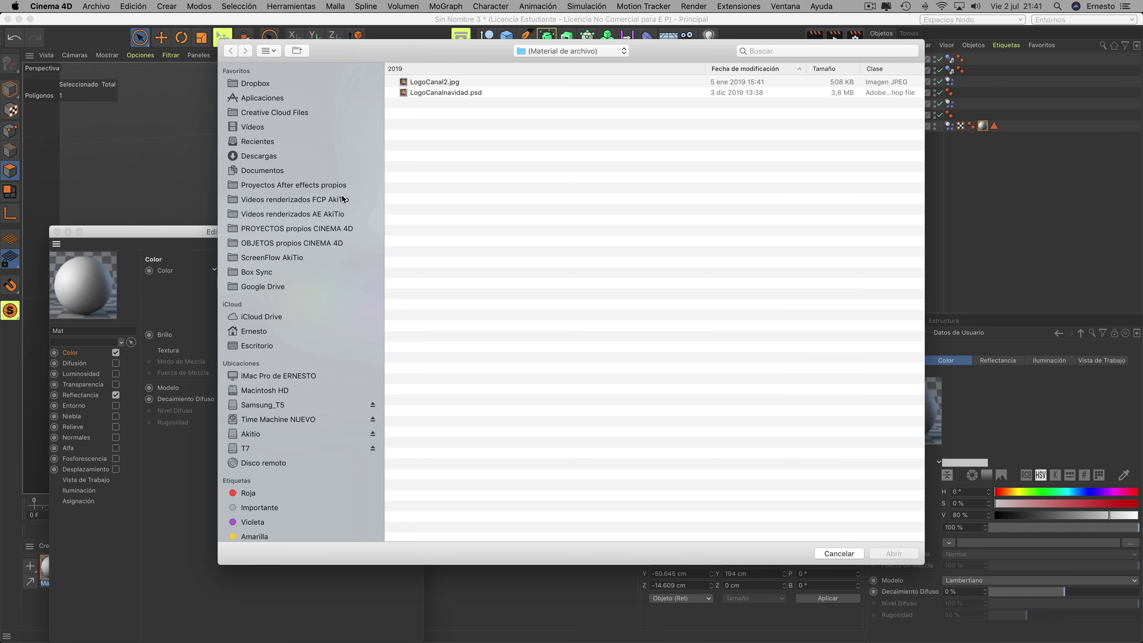
click(267, 170)
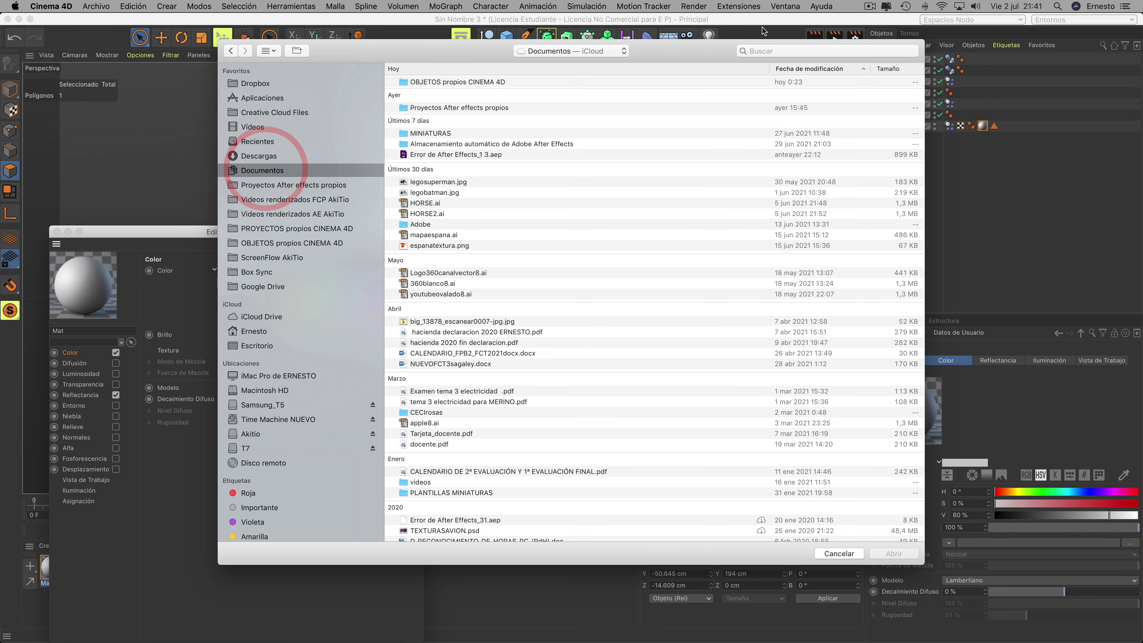
click(771, 51)
text(y)
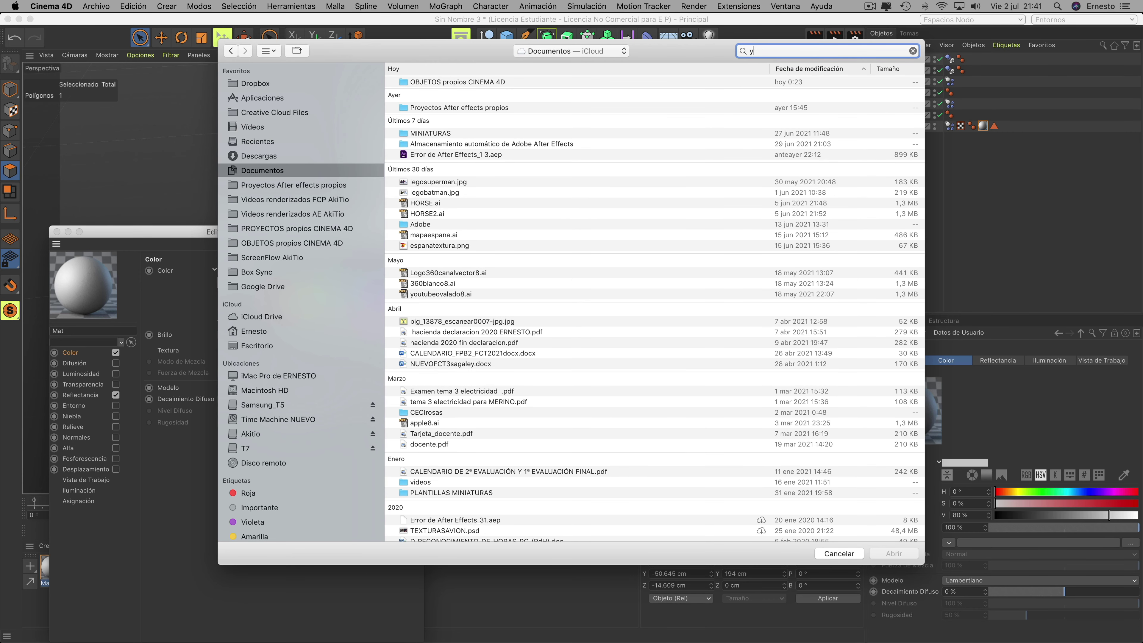
text(ou)
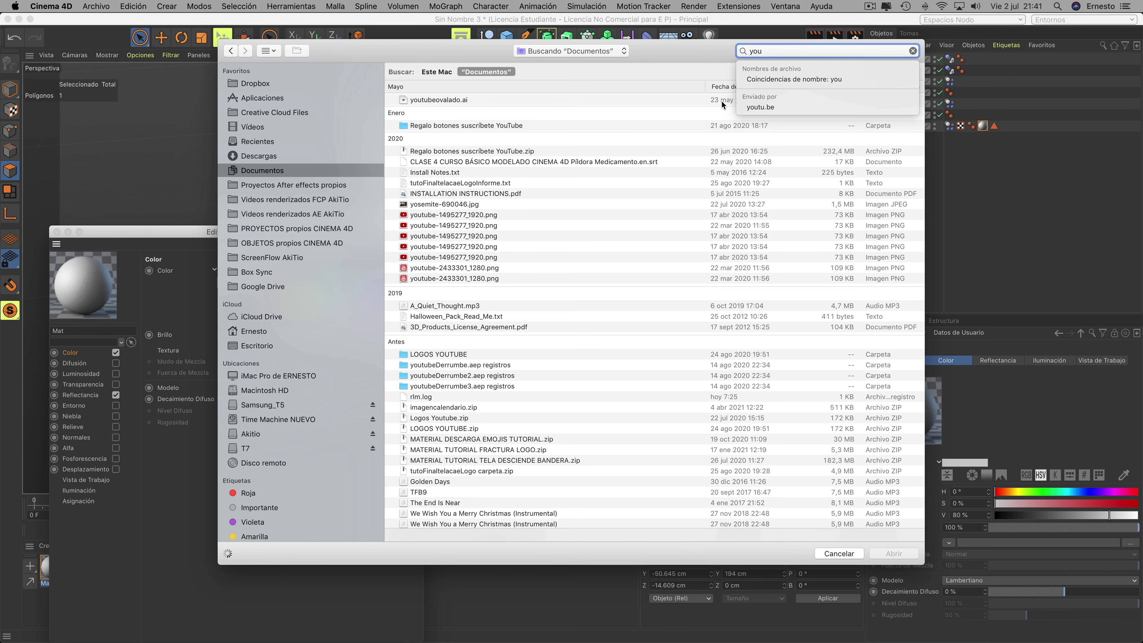
click(451, 257)
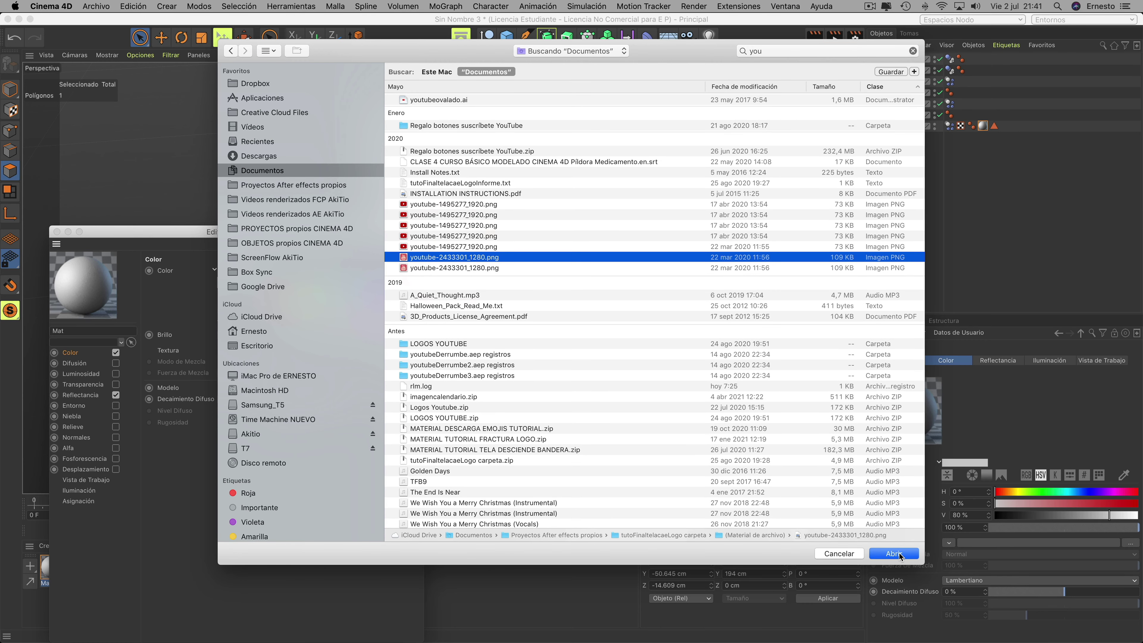
click(894, 553)
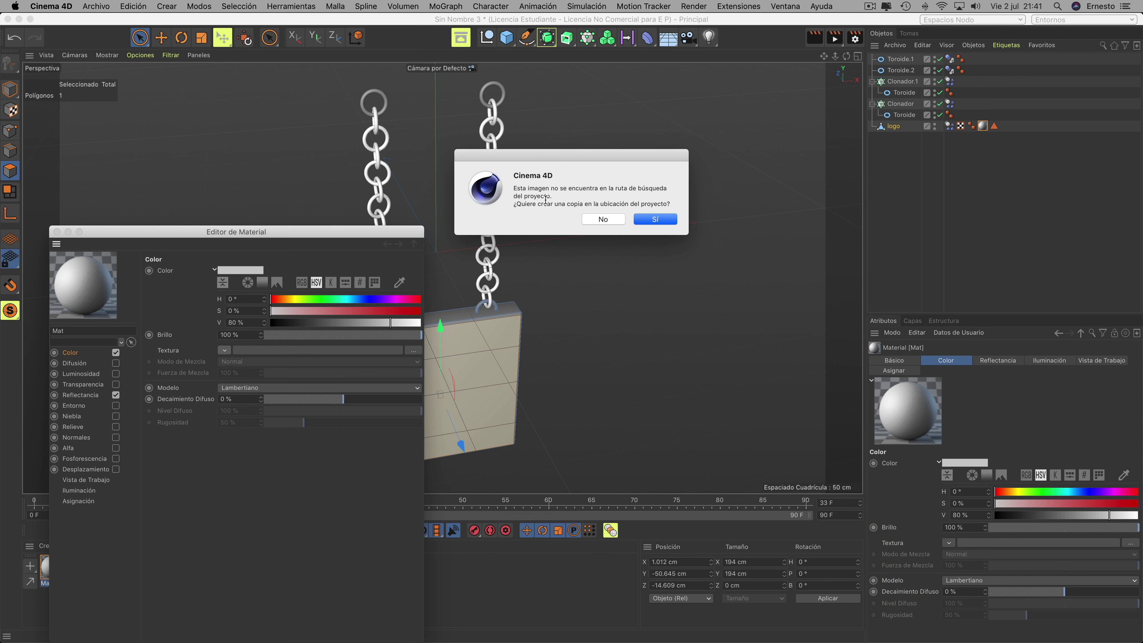
click(603, 219)
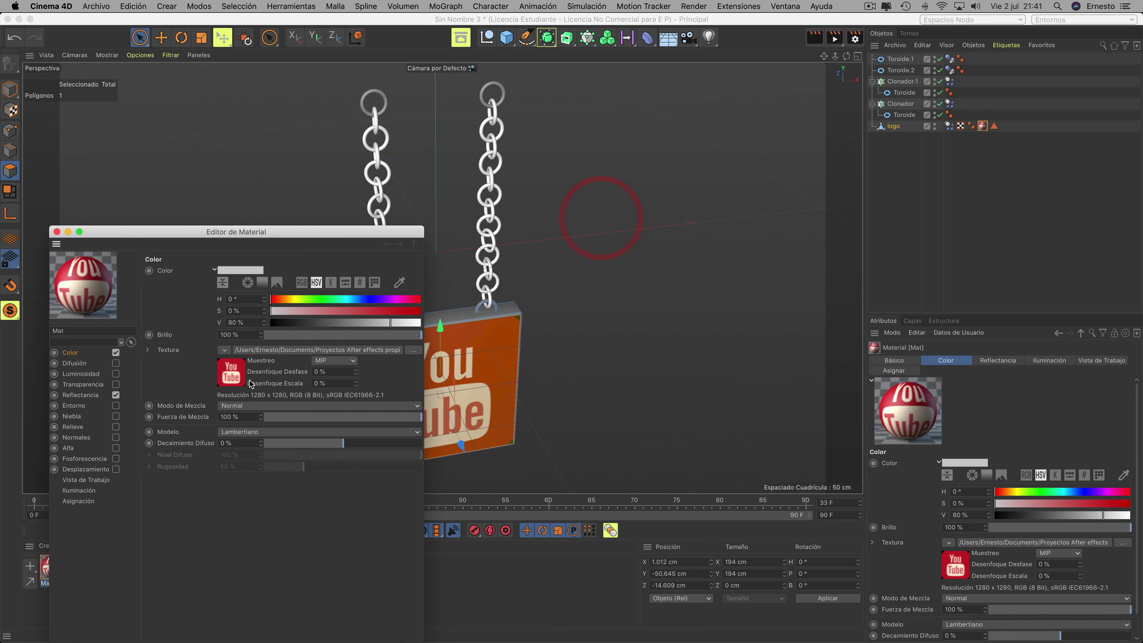
click(57, 231)
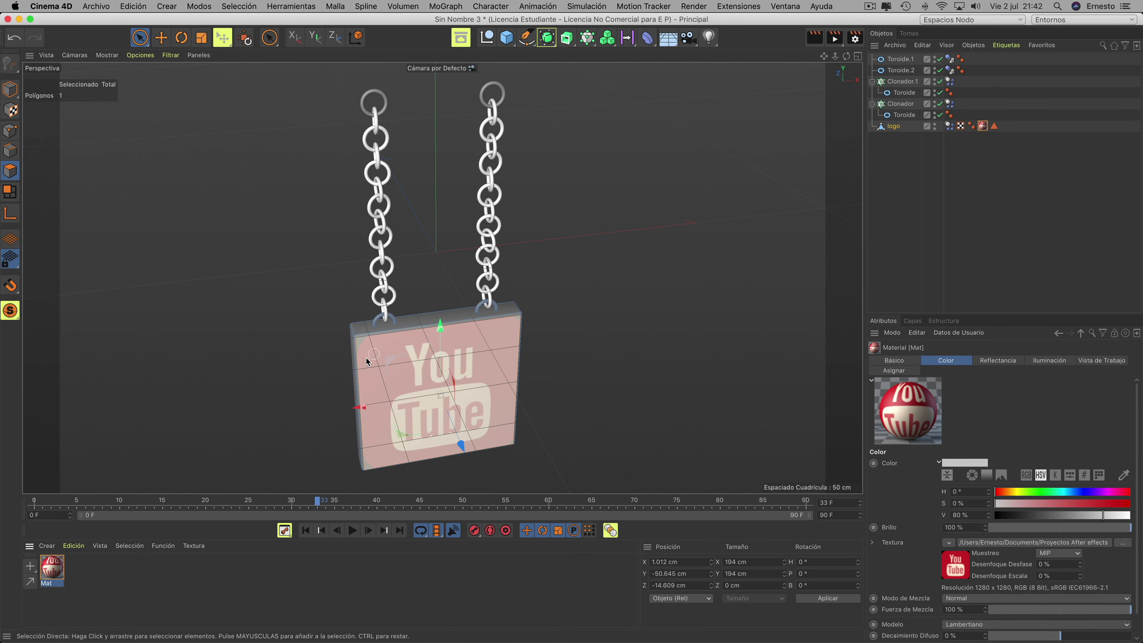
Step: Switch to four views and fit the texture to a region drawn around the block's front face
click(858, 57)
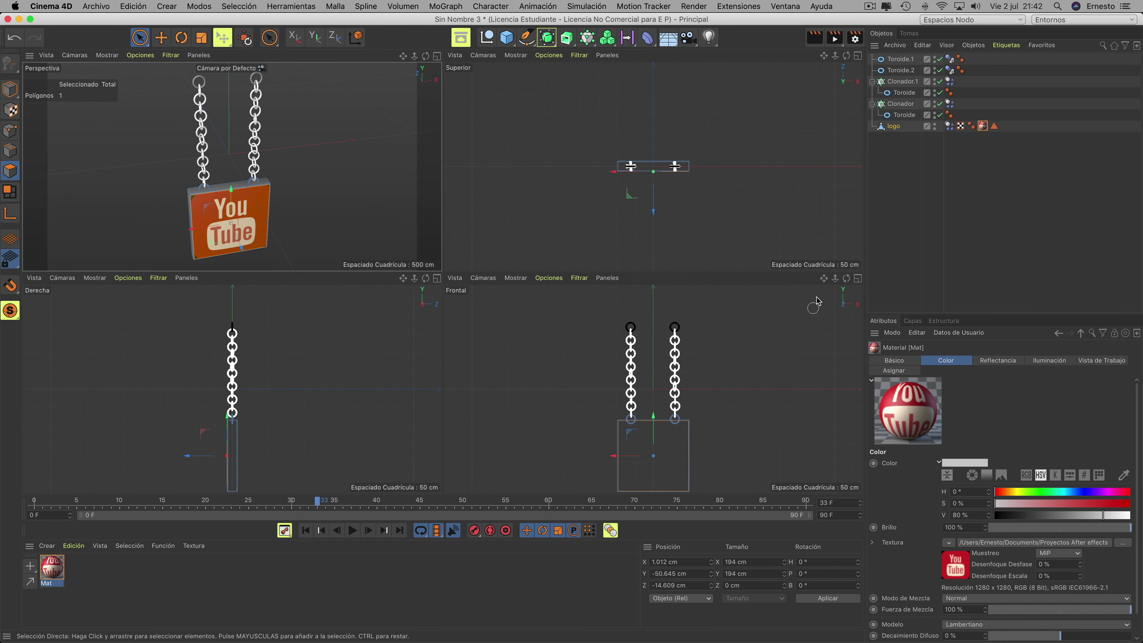
drag(823, 280, 826, 229)
drag(834, 283, 846, 283)
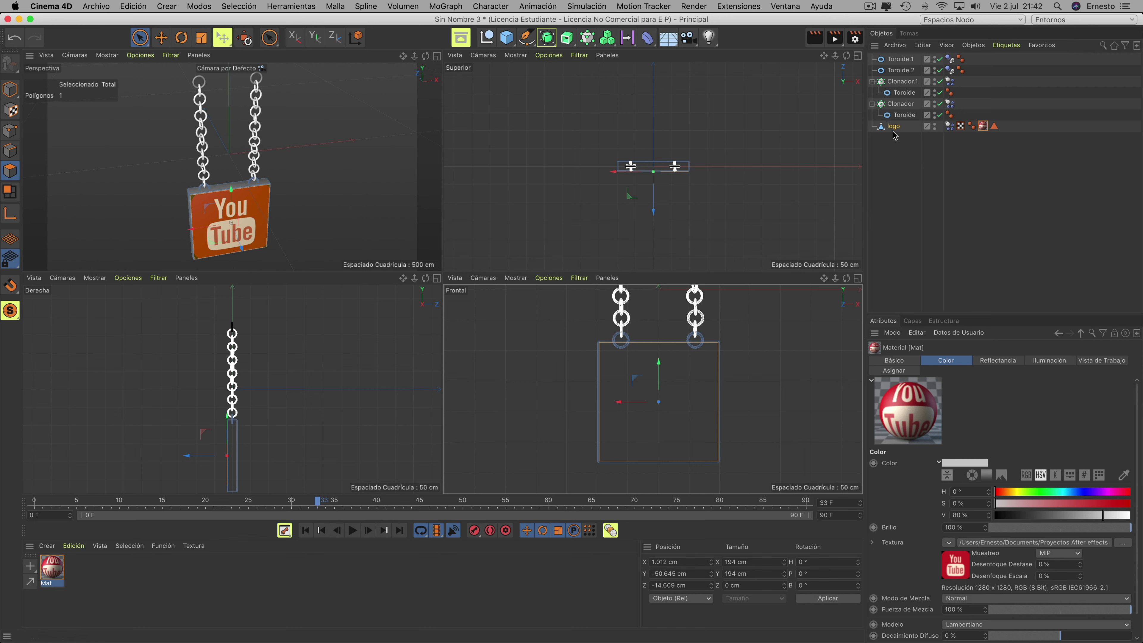
right_click(984, 127)
drag(589, 335, 727, 469)
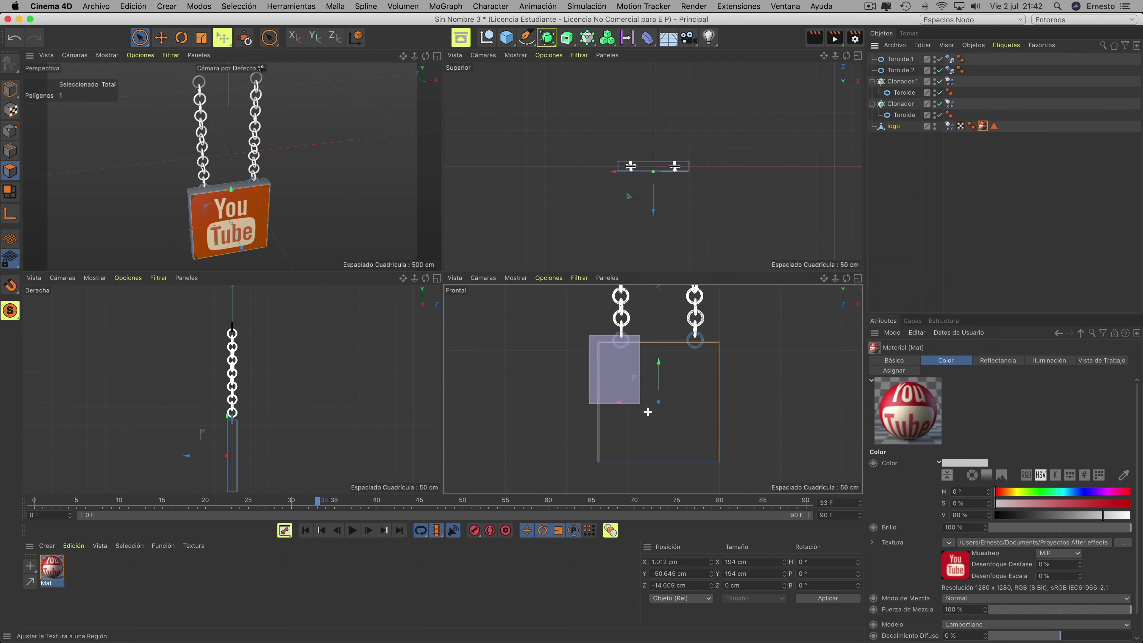
click(726, 469)
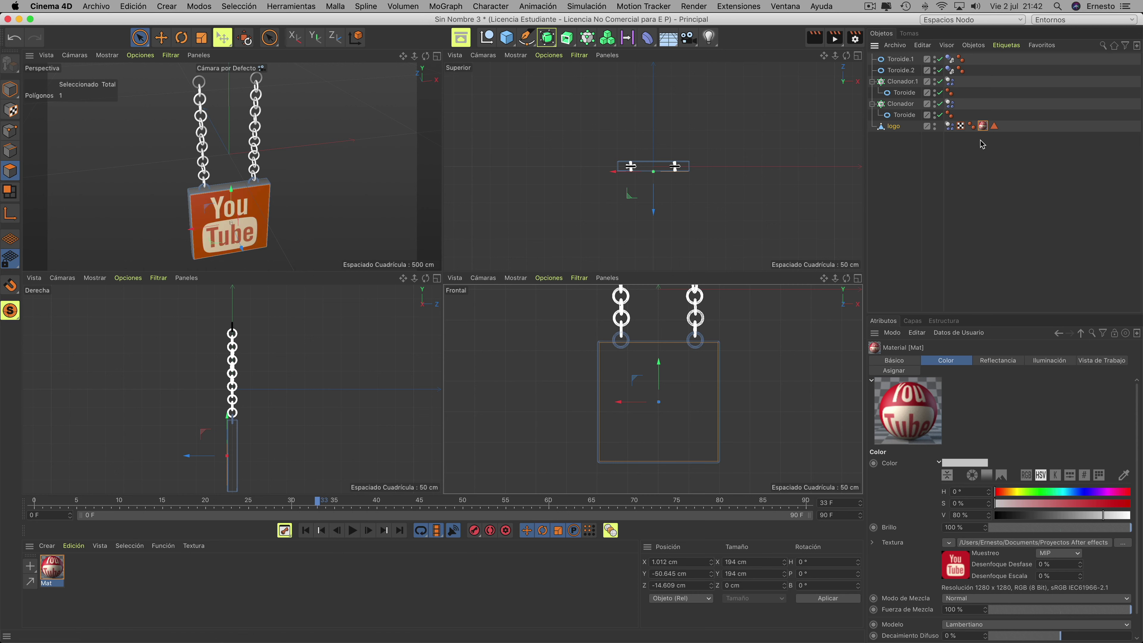
Step: Replace the logo's old UVW tag with newly generated UVW coordinates, then return to a single Perspective view
click(960, 126)
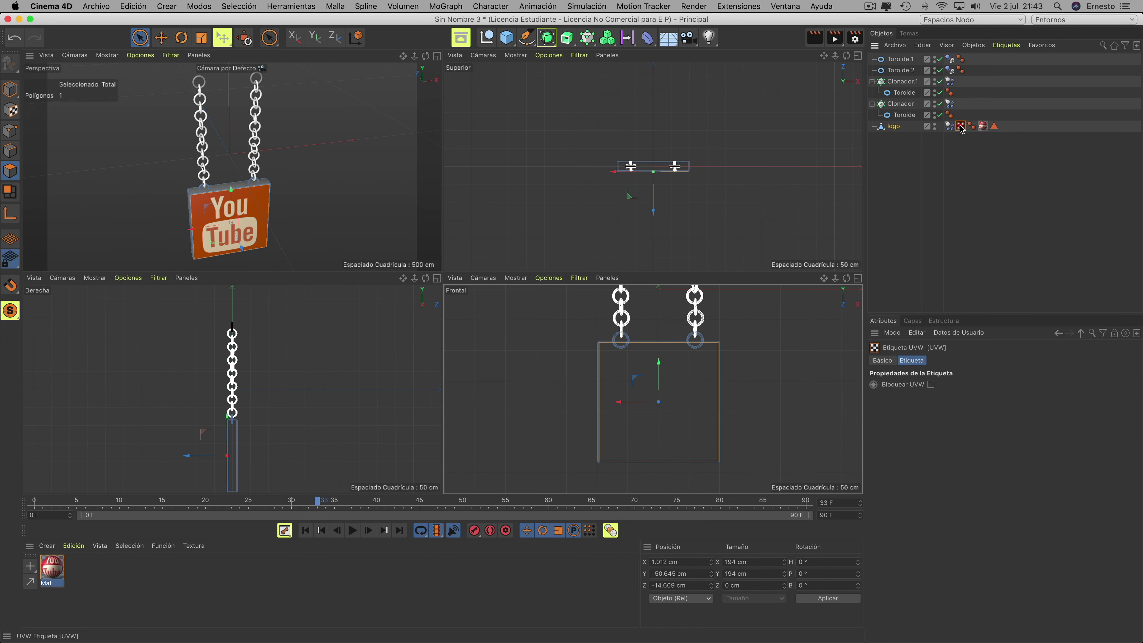
key(Delete)
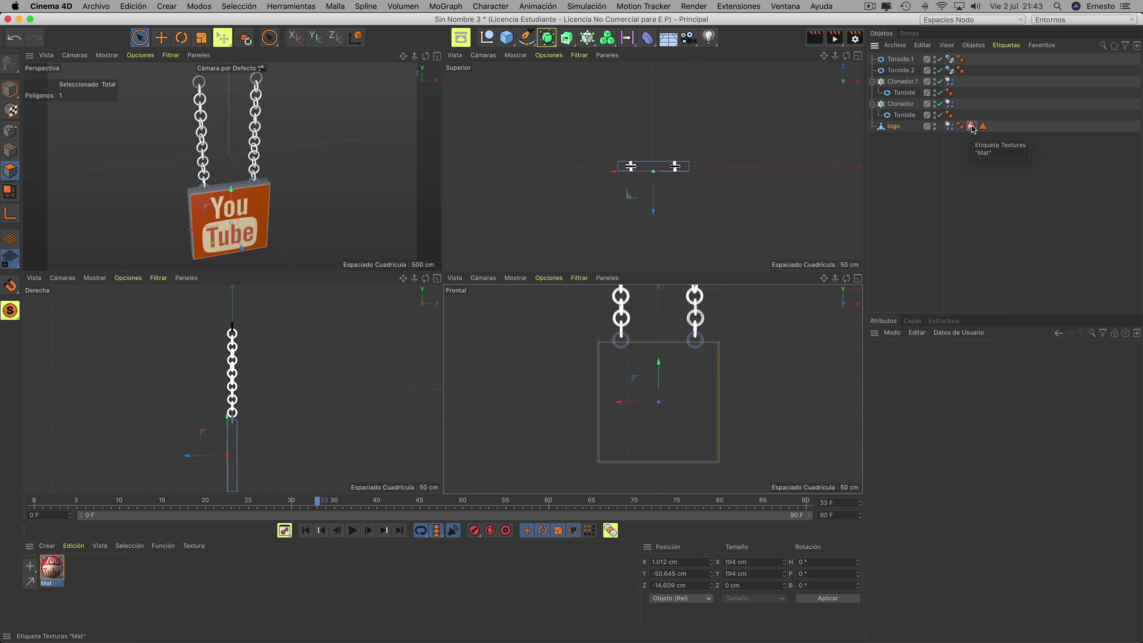
click(972, 127)
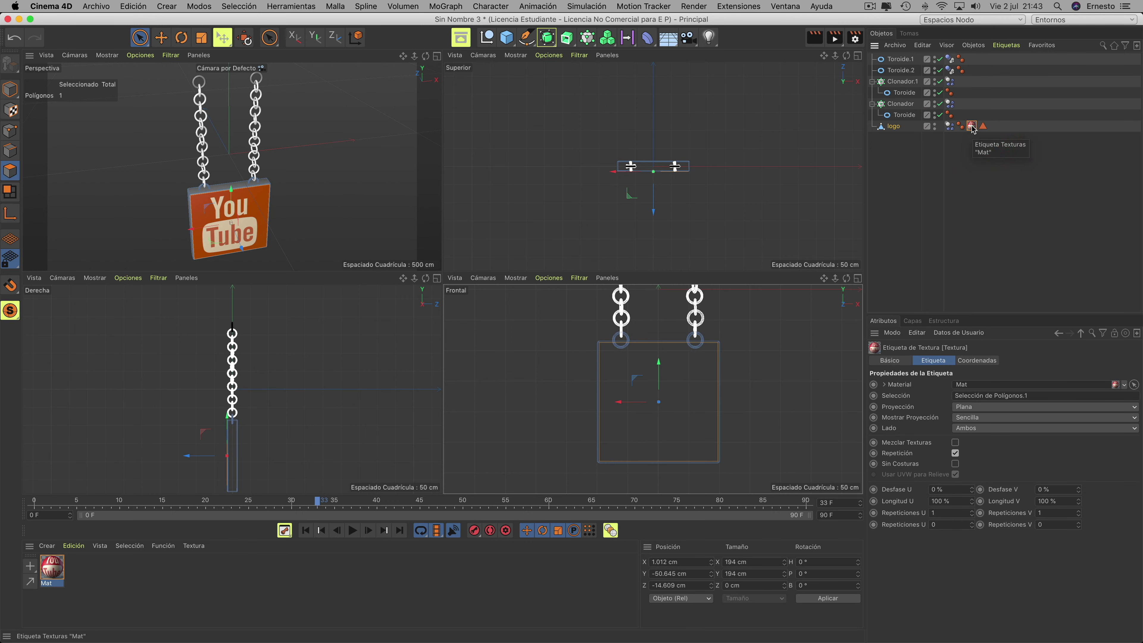
right_click(972, 128)
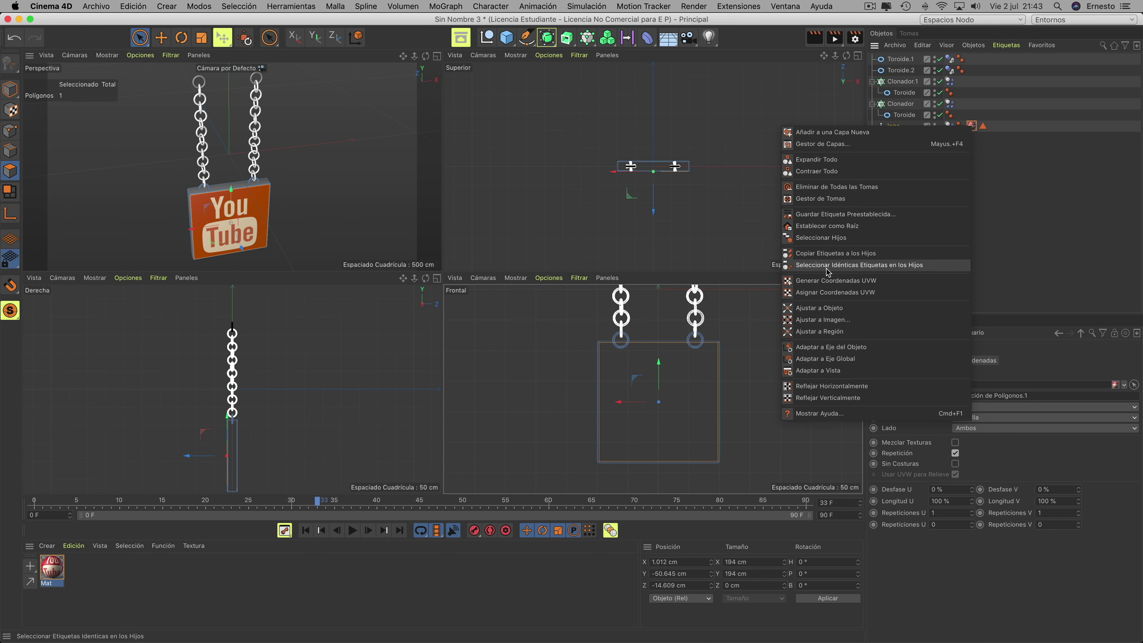
click(835, 281)
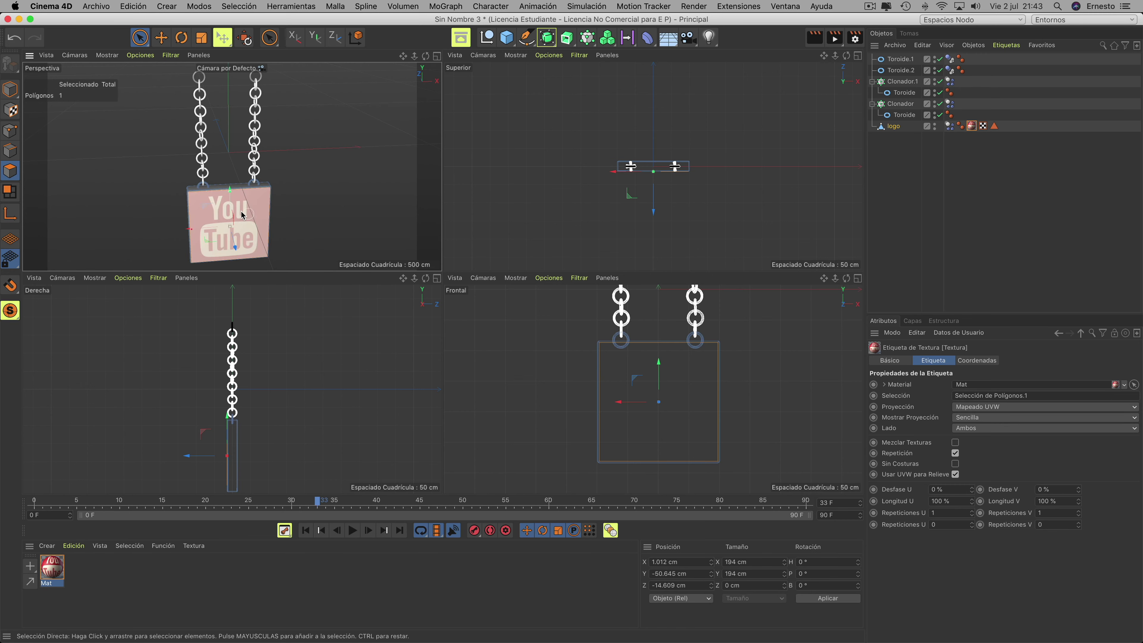
alt+drag(231, 166, 232, 167)
middle_click(231, 166)
Step: Play the chain animation, stop and rewind it to frame 0, then select the logo
mouse_move(836, 56)
mouse_down()
mouse_move(833, 72)
mouse_move(824, 44)
mouse_up()
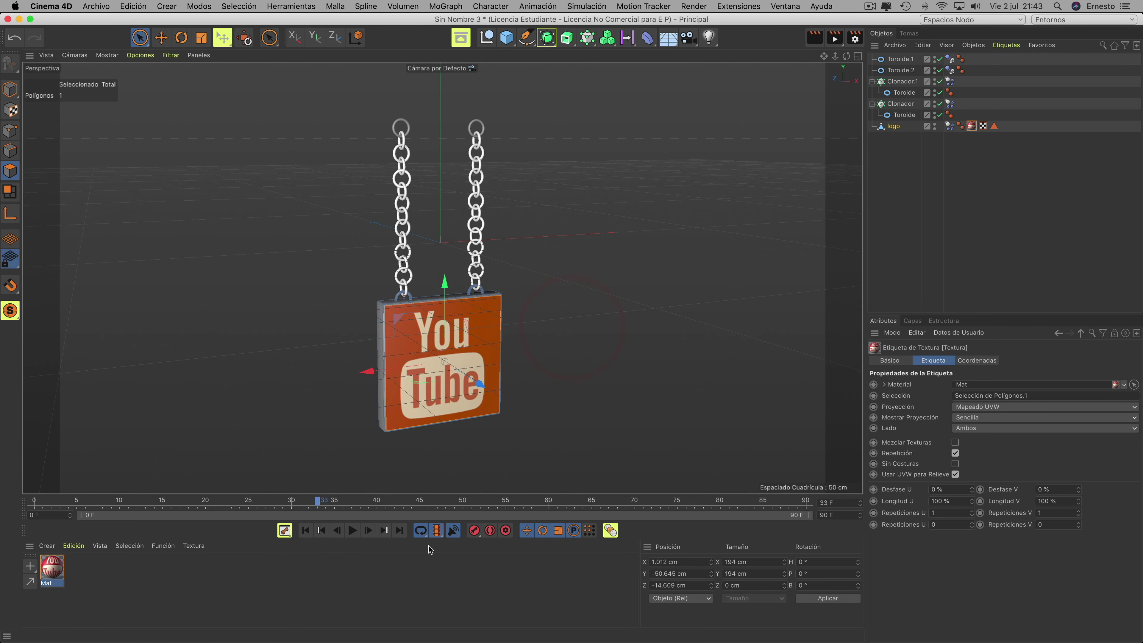
click(353, 532)
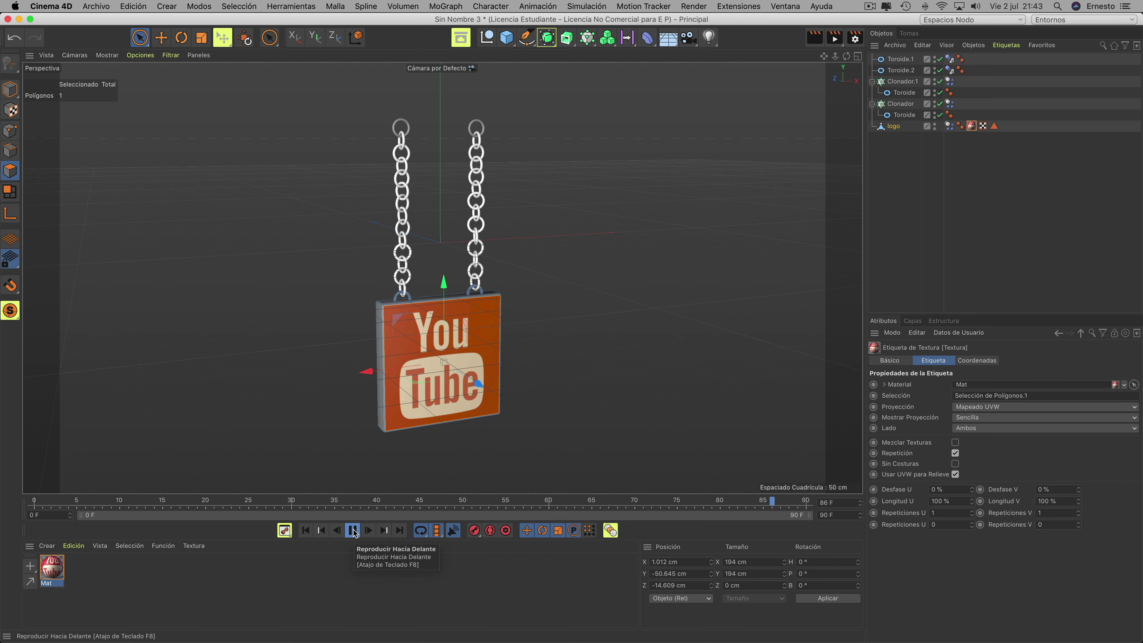
click(354, 532)
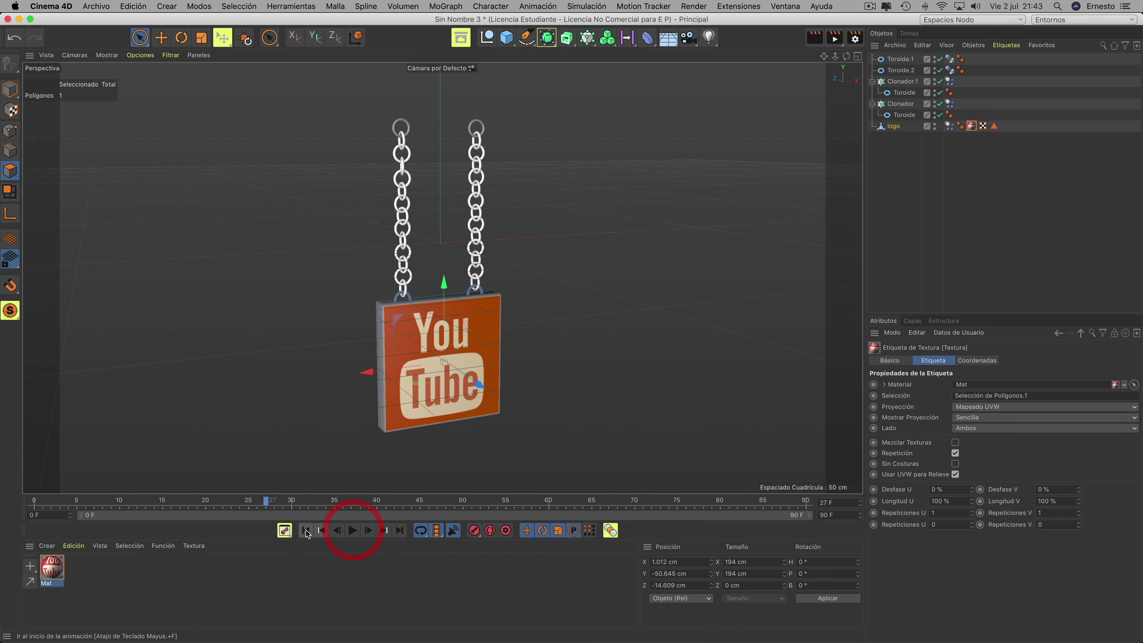
click(307, 530)
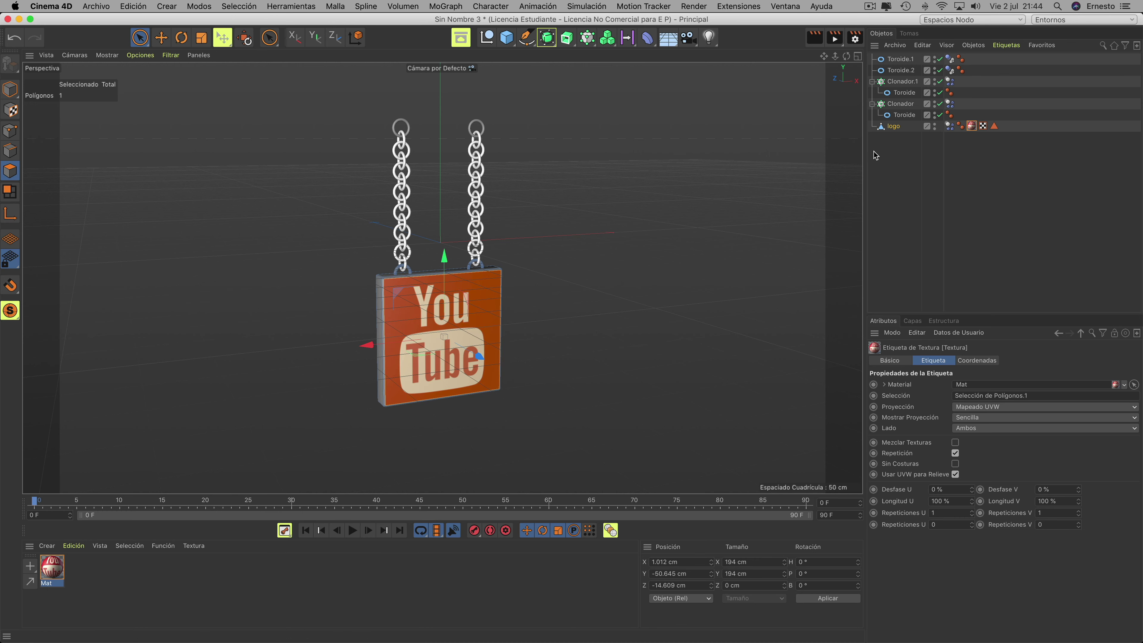
click(892, 127)
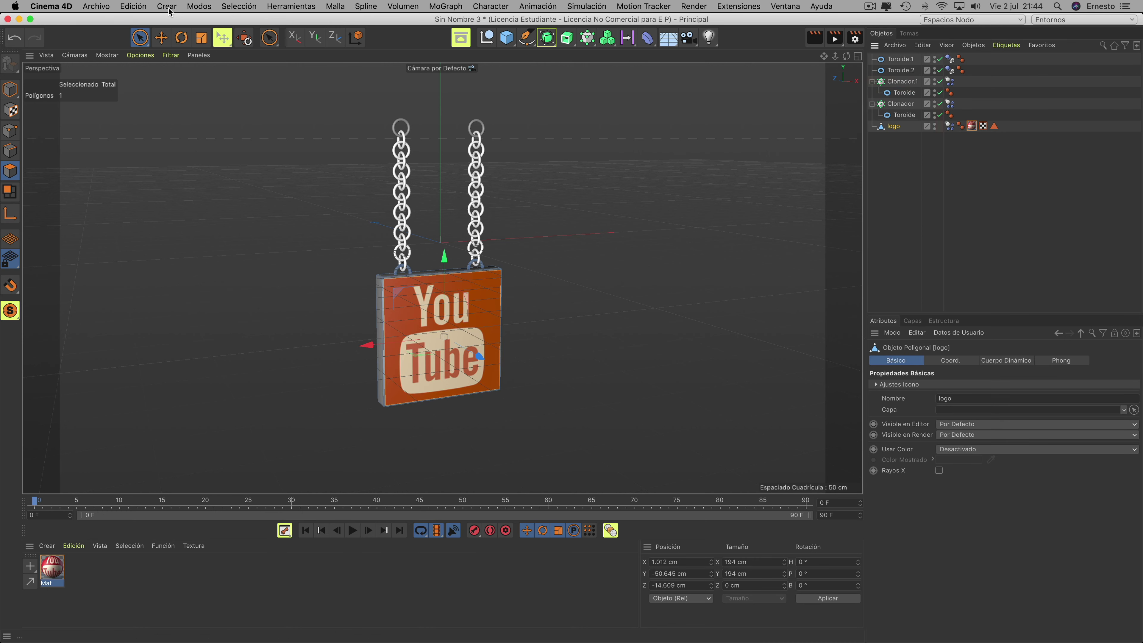
Step: Invert the logo's polygon selection and apply a new material, Mat.1, to those 1137 polygons
click(229, 6)
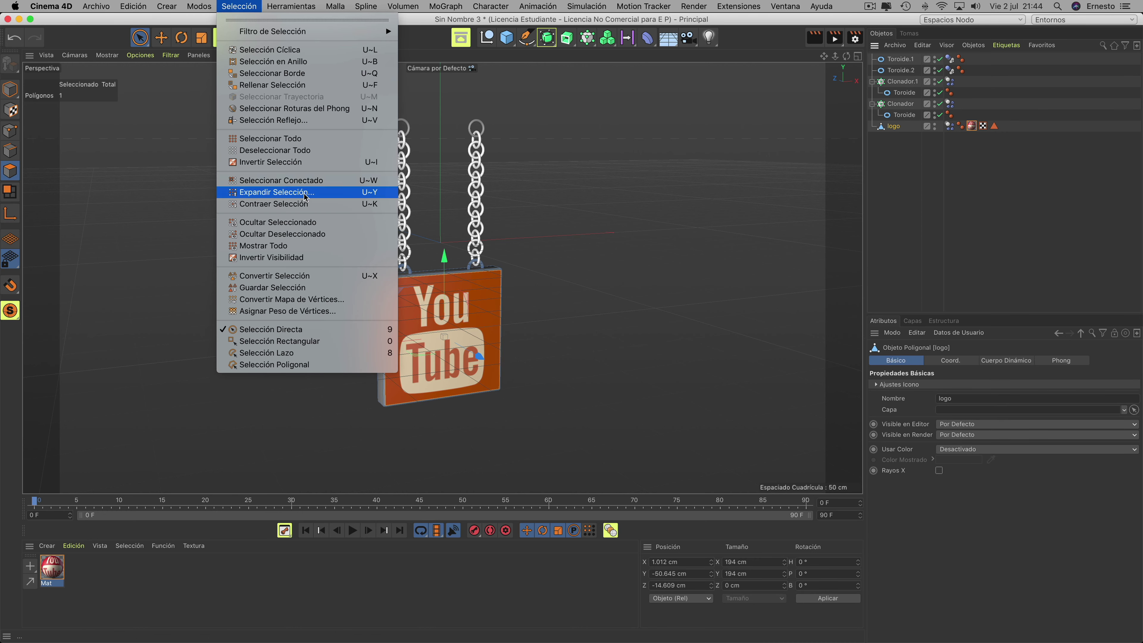
click(268, 163)
double_click(110, 581)
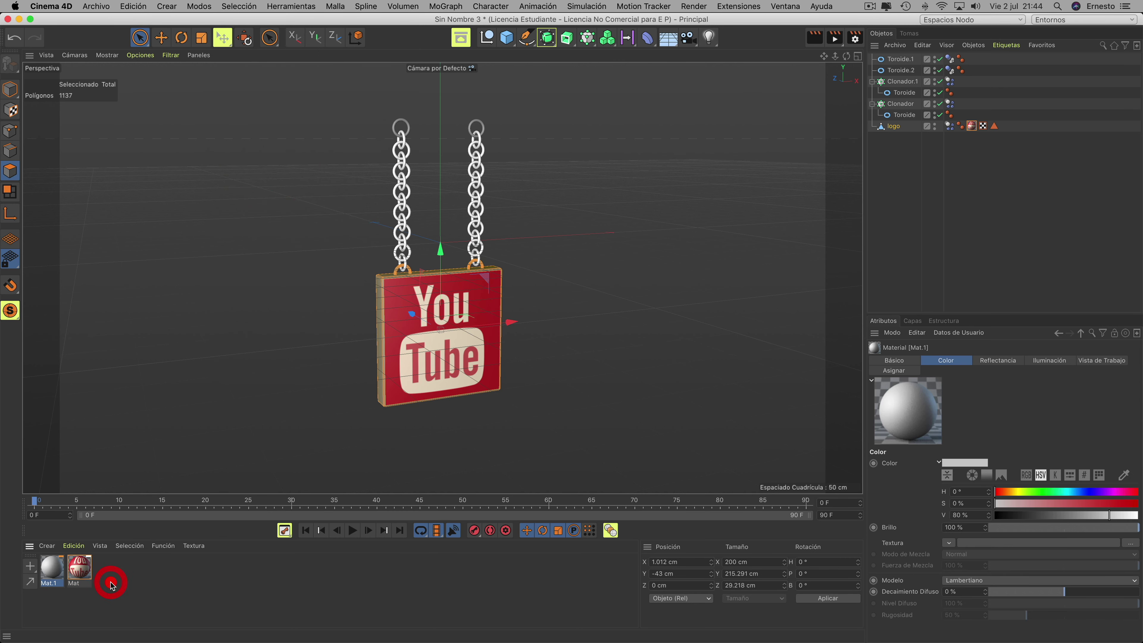
drag(54, 575, 379, 304)
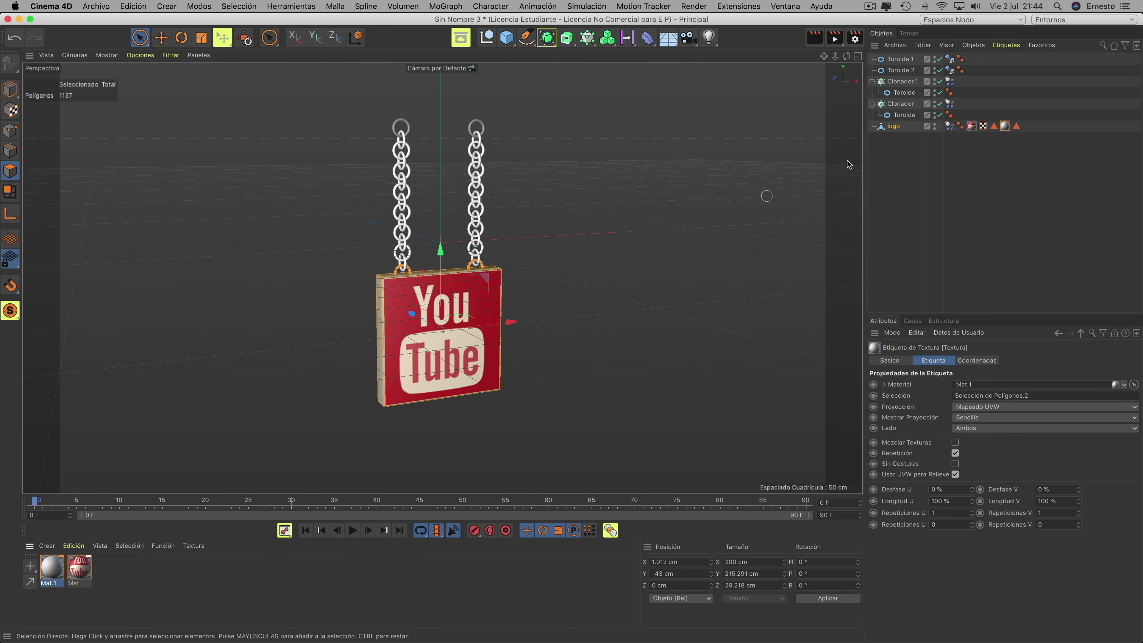
Step: Apply Mat.1 to the Clonador and Clonador.1 chains and the Toroide rings
drag(52, 569, 902, 104)
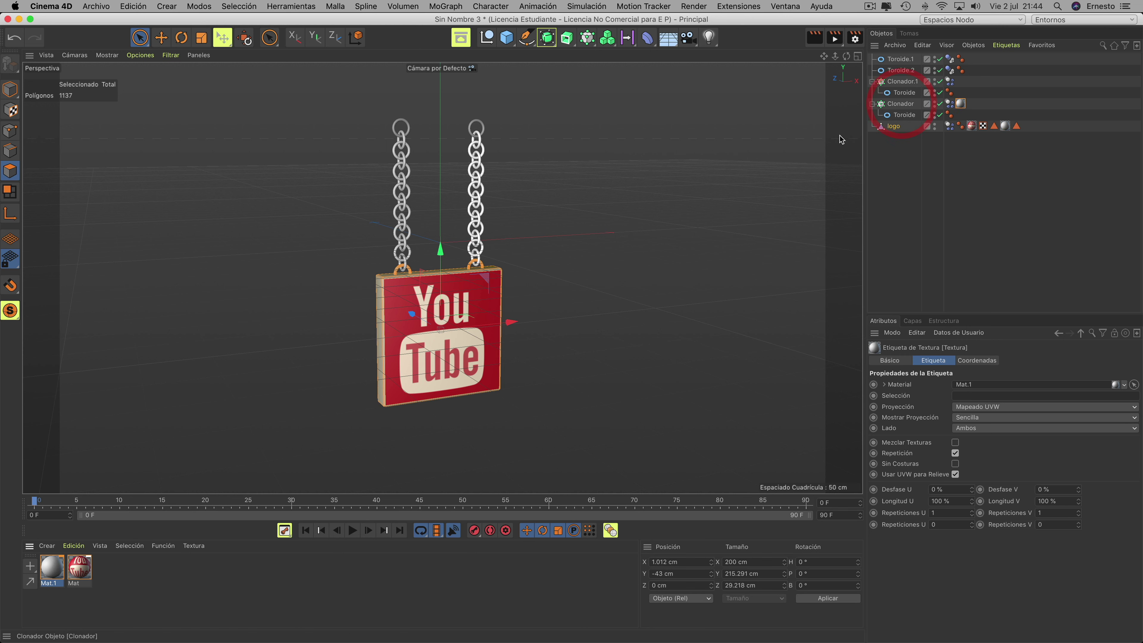
drag(53, 569, 908, 84)
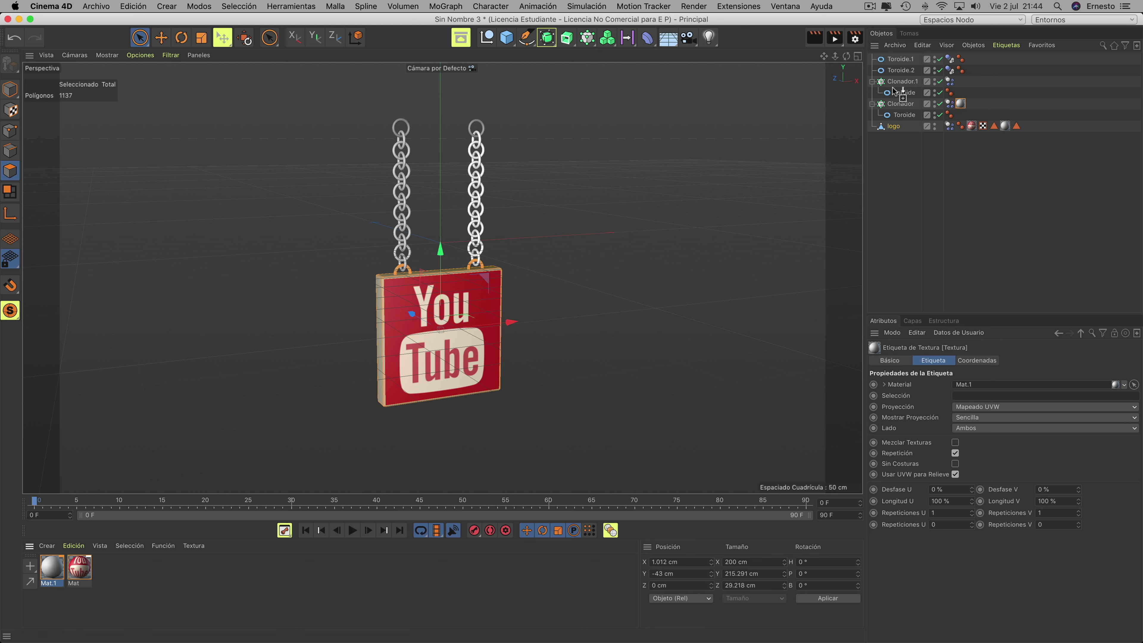
drag(907, 84, 907, 84)
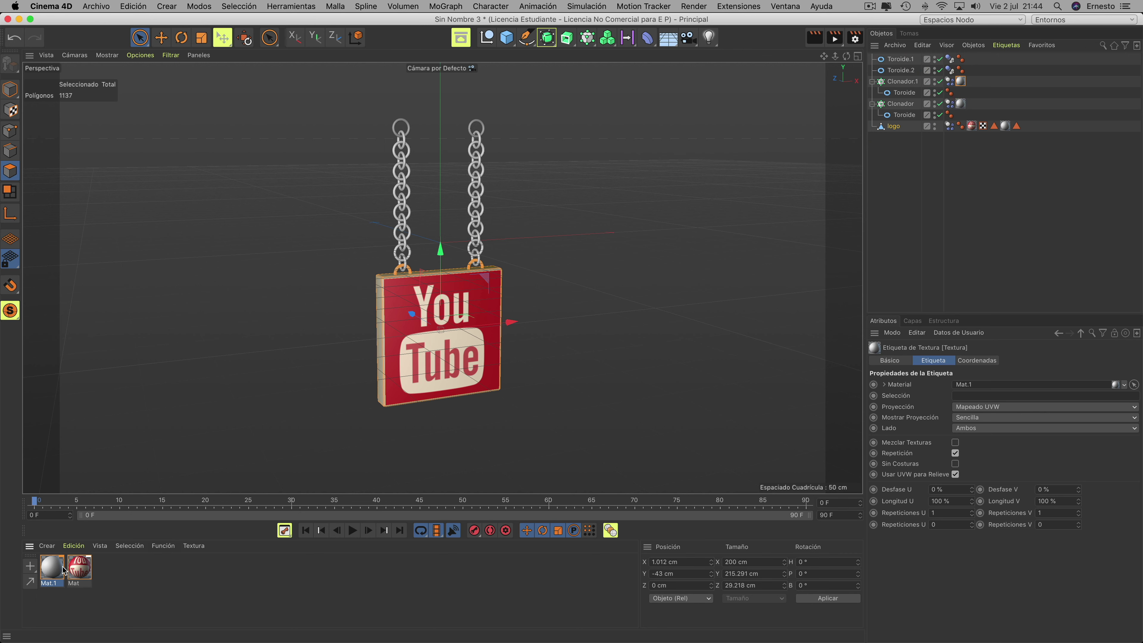
mouse_move(66, 571)
mouse_down()
mouse_move(86, 546)
mouse_move(902, 60)
mouse_up()
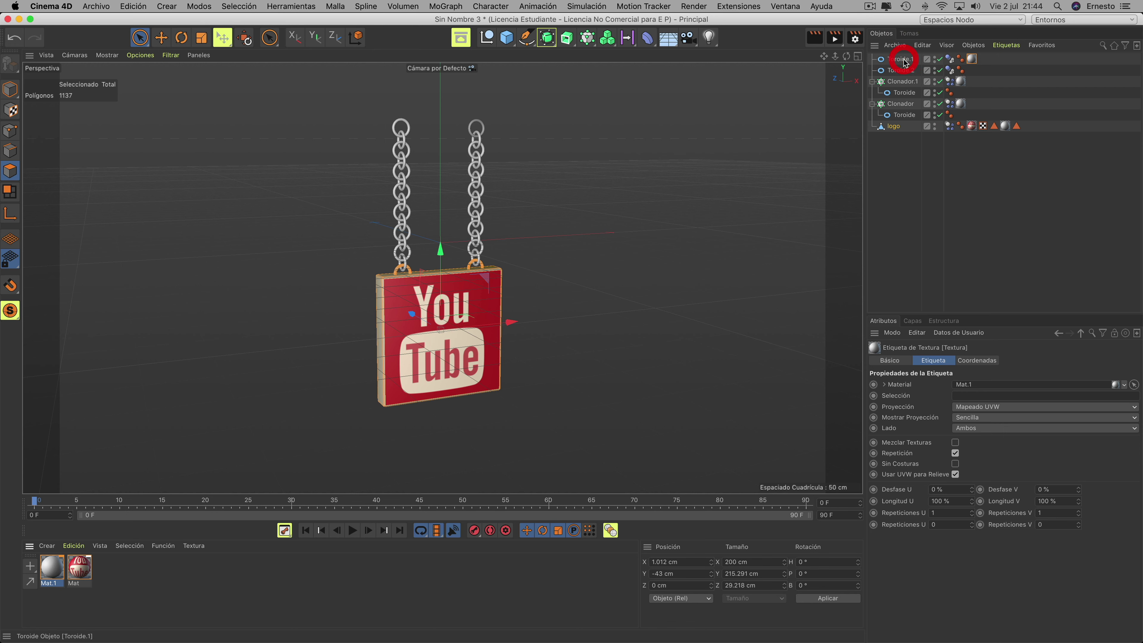
drag(50, 569, 904, 71)
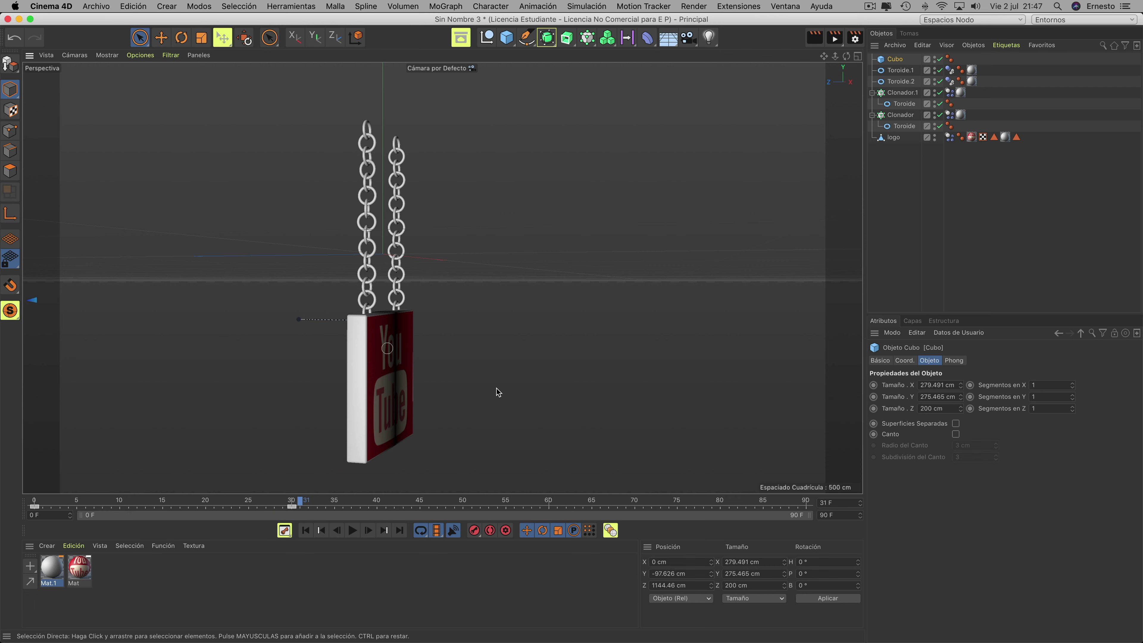
Step: Keyframe the cube's motion, test-play and rewind to frame 0, then list the cube's simulation tags
click(474, 531)
click(306, 531)
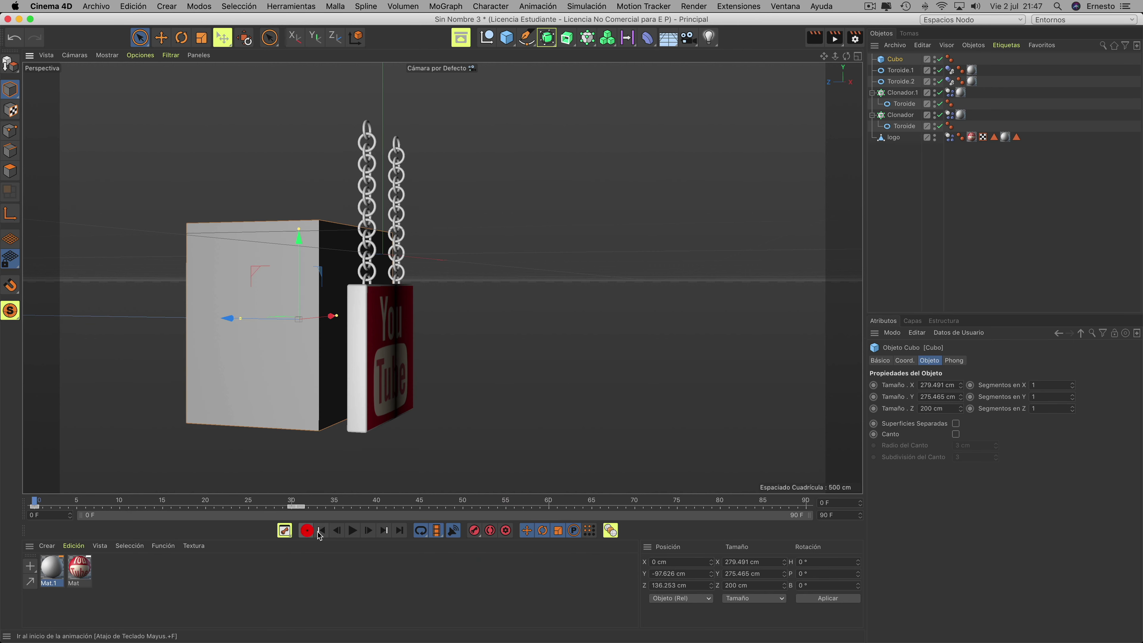
click(353, 530)
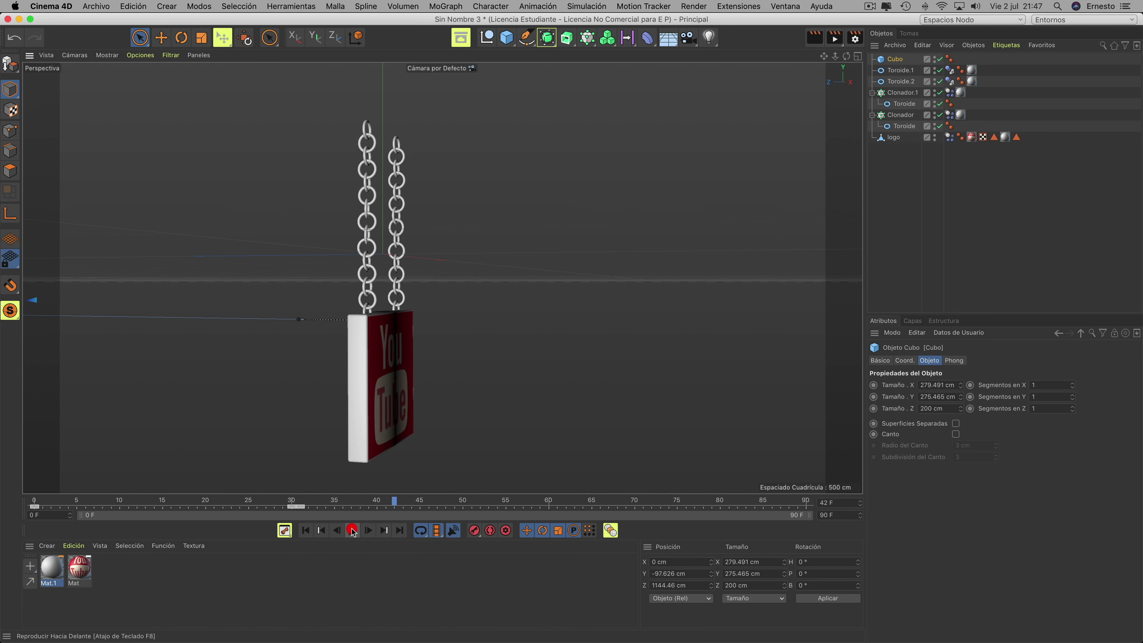
click(353, 530)
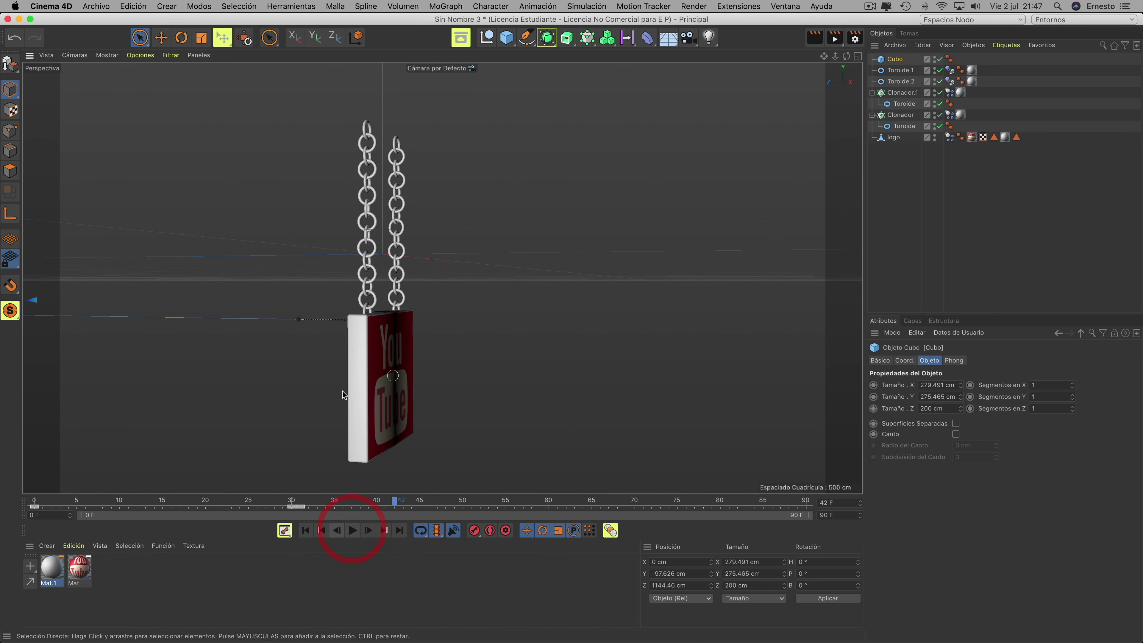
click(306, 530)
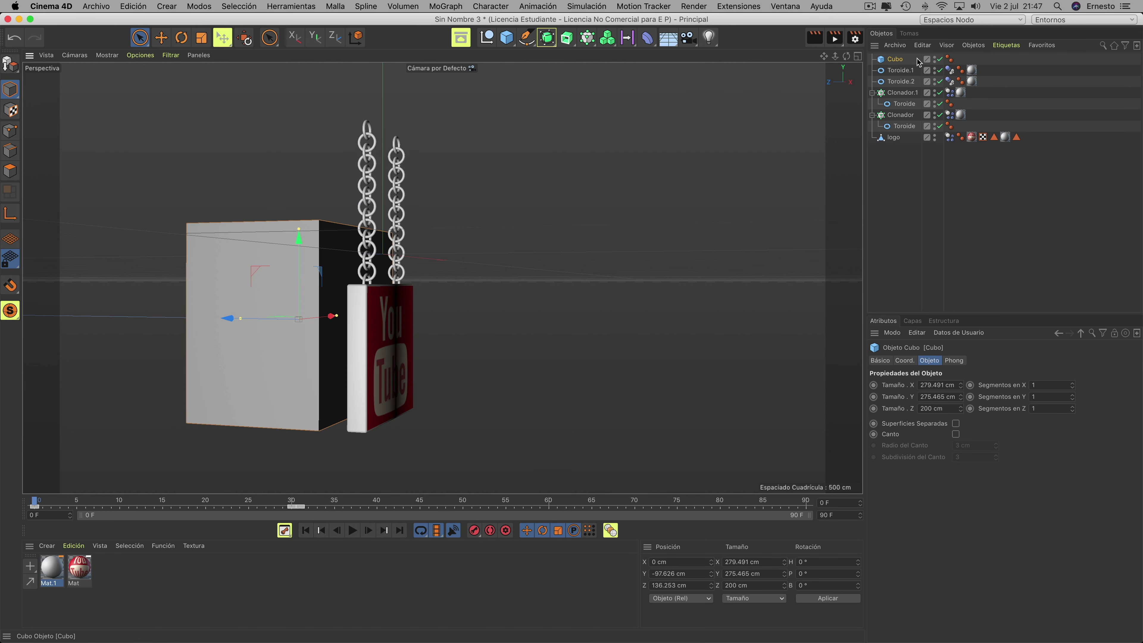
click(896, 63)
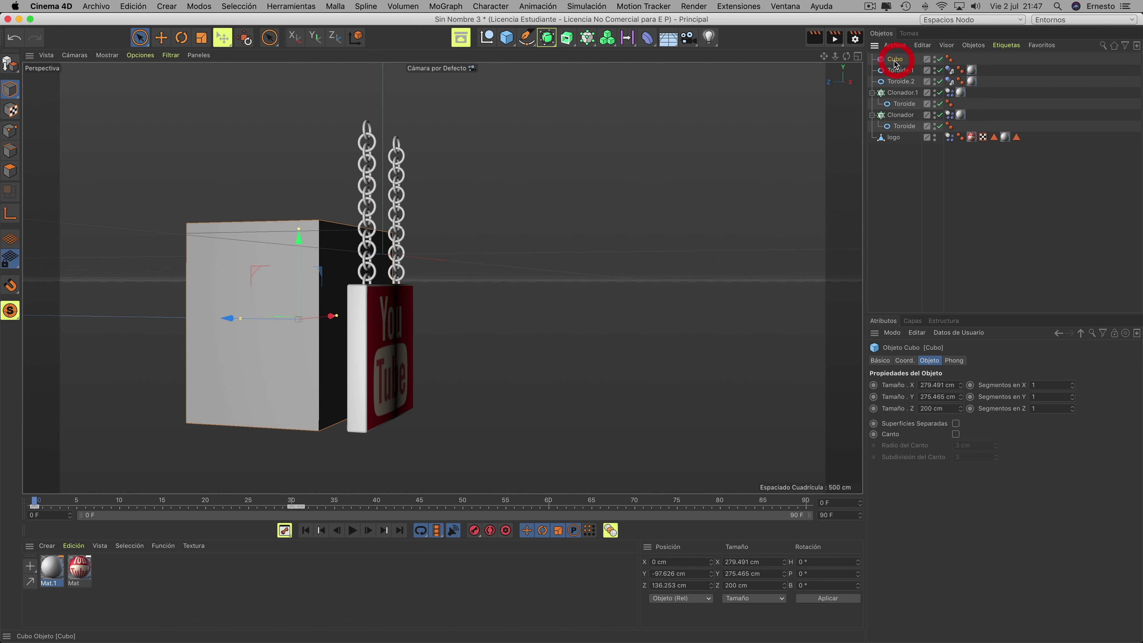
click(1008, 48)
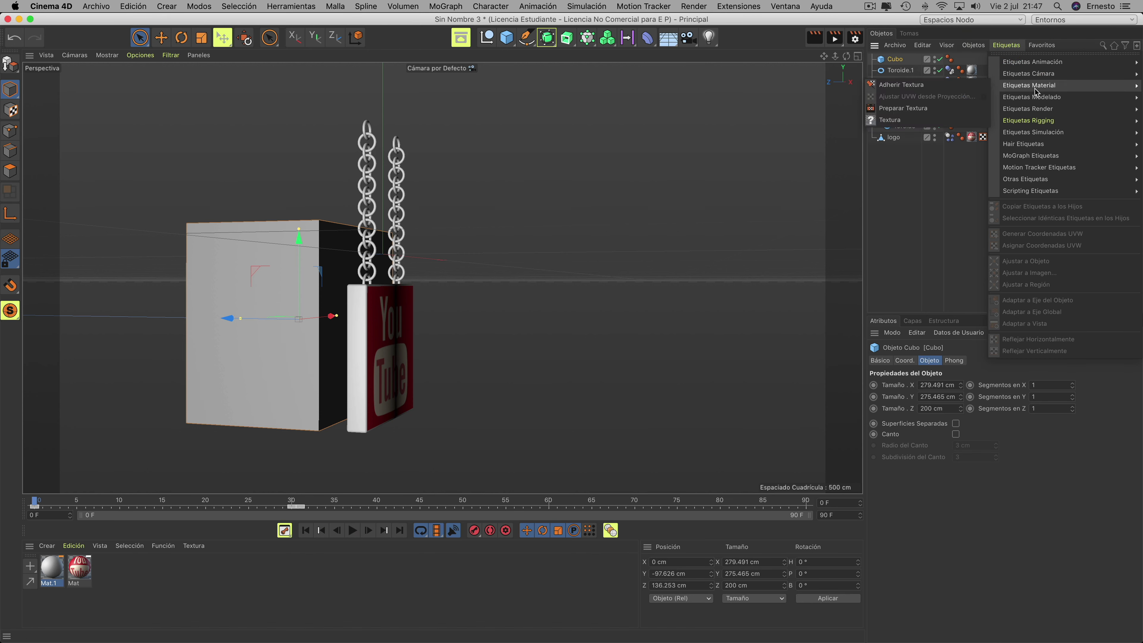
mouse_move(1033, 132)
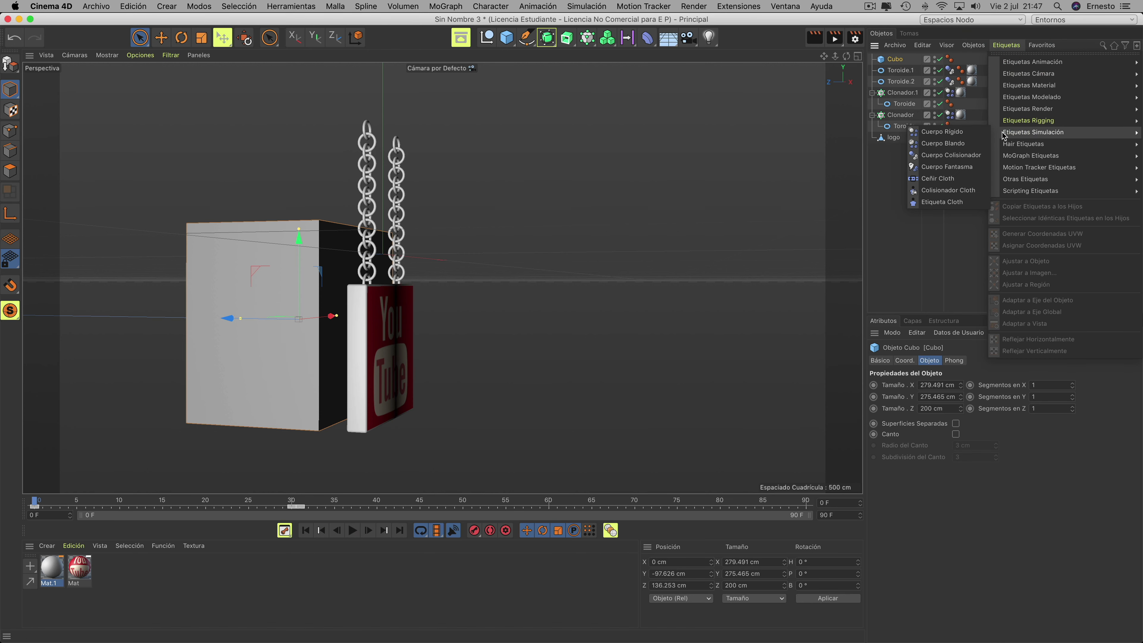
Step: Give Cubo a Cuerpo Rígido dynamics tag and play the simulation to watch it strike the block
click(945, 148)
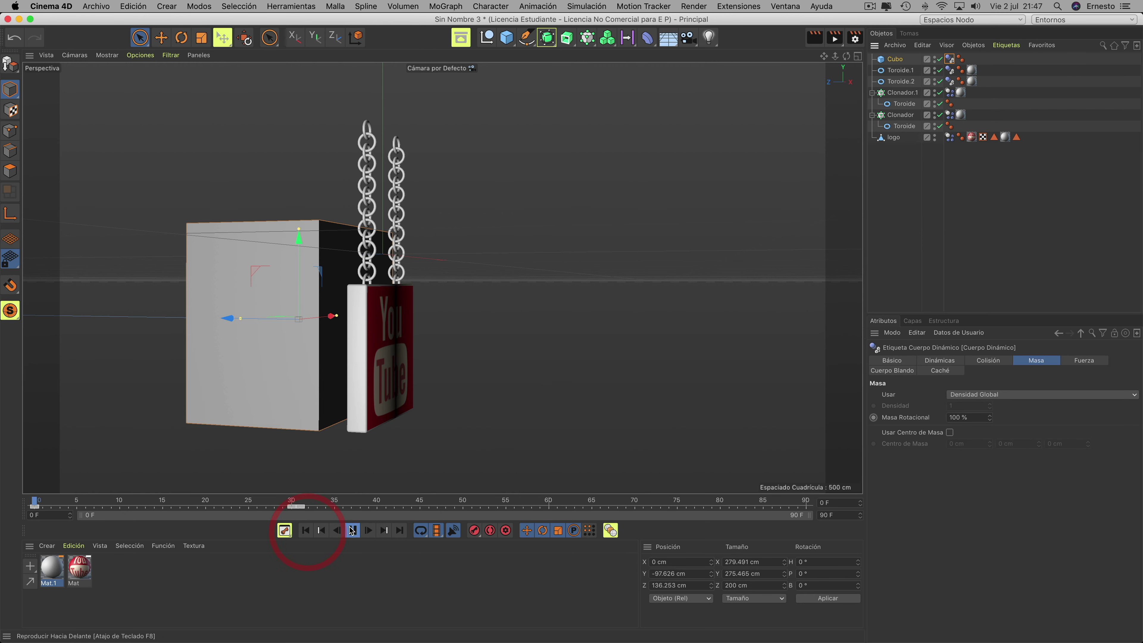
click(352, 531)
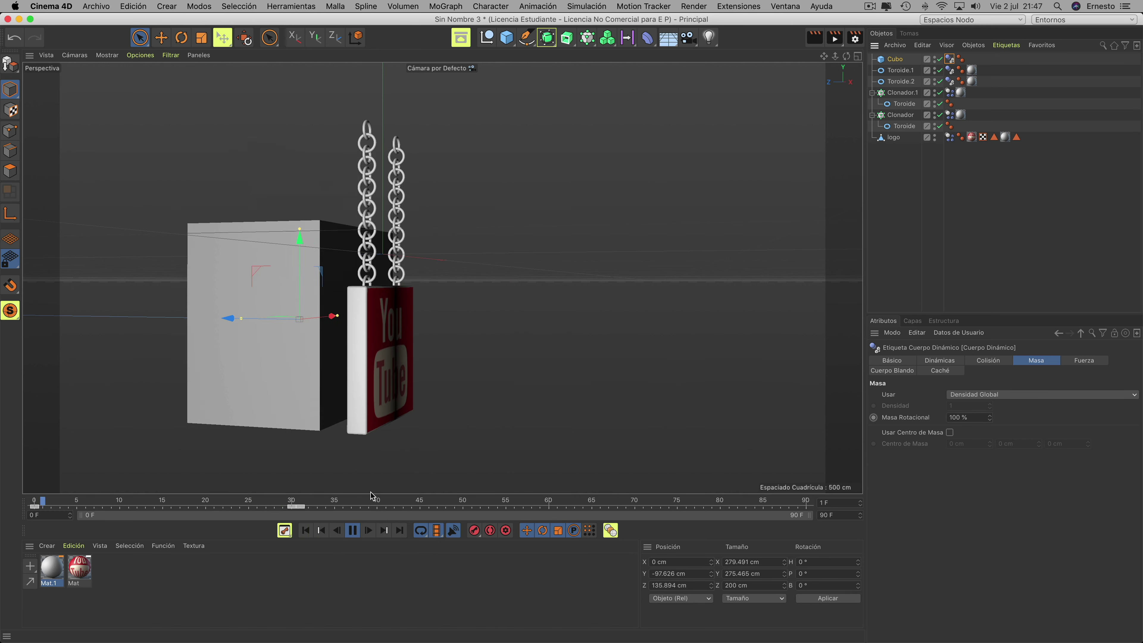
click(352, 530)
click(900, 59)
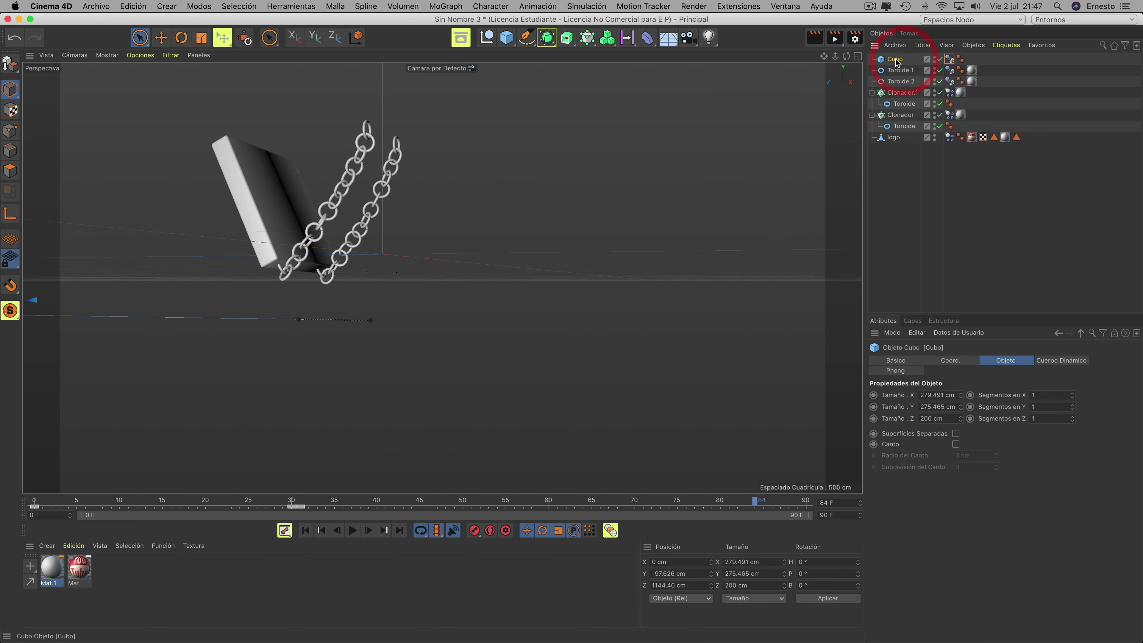
click(352, 530)
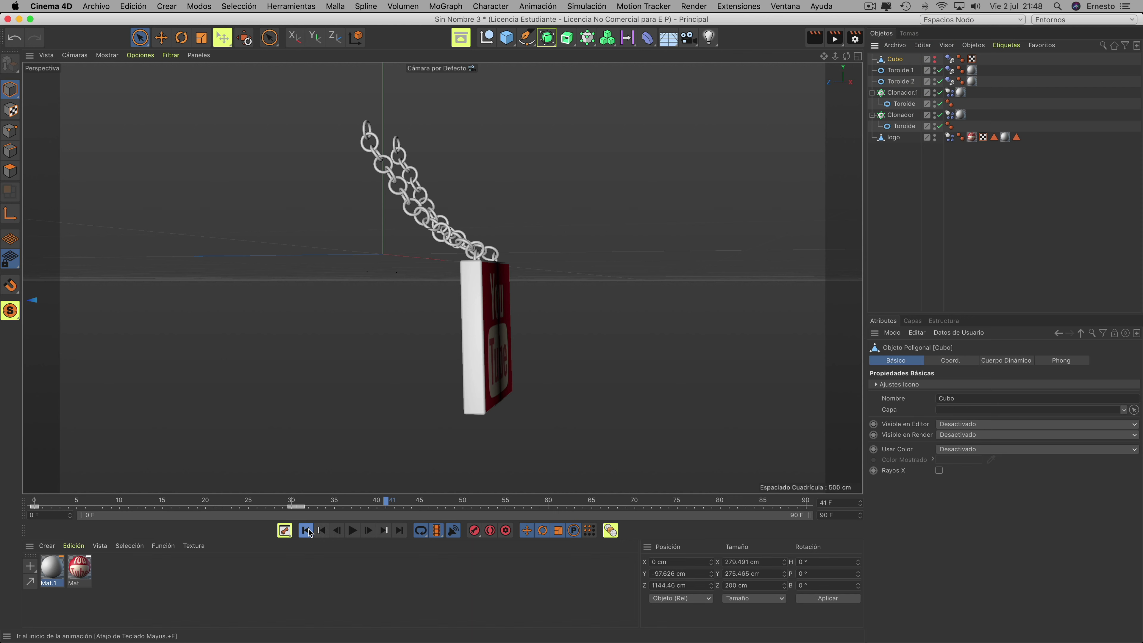
Step: Replay the simulation, rewind, and set the cube's Visible en Editor back to Por Defecto
click(306, 530)
click(352, 530)
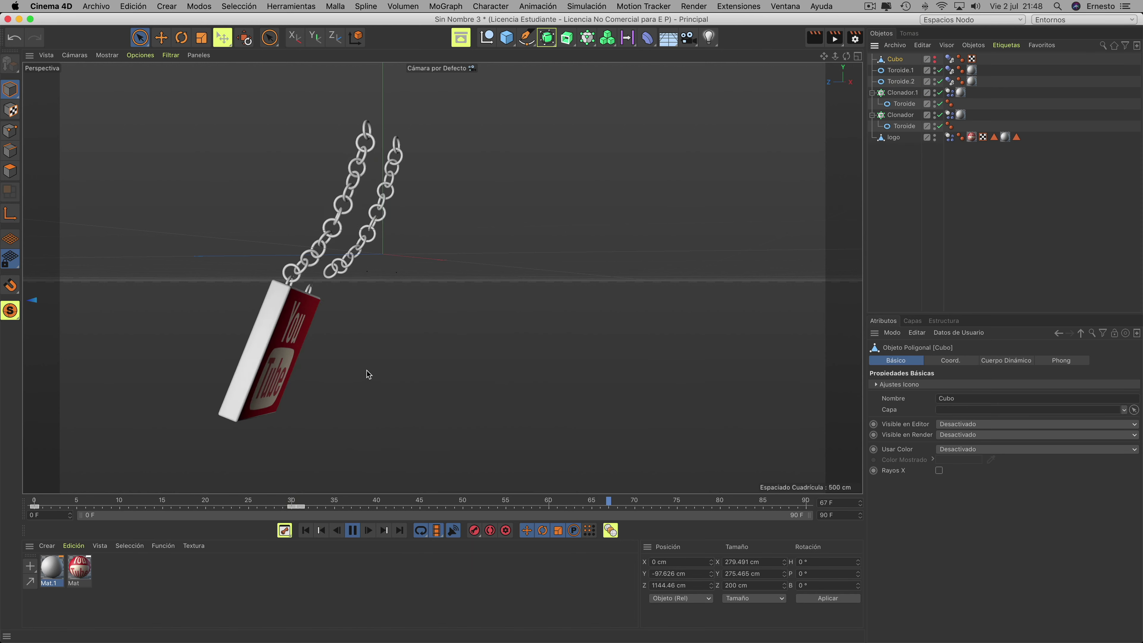
click(354, 530)
click(306, 530)
click(935, 58)
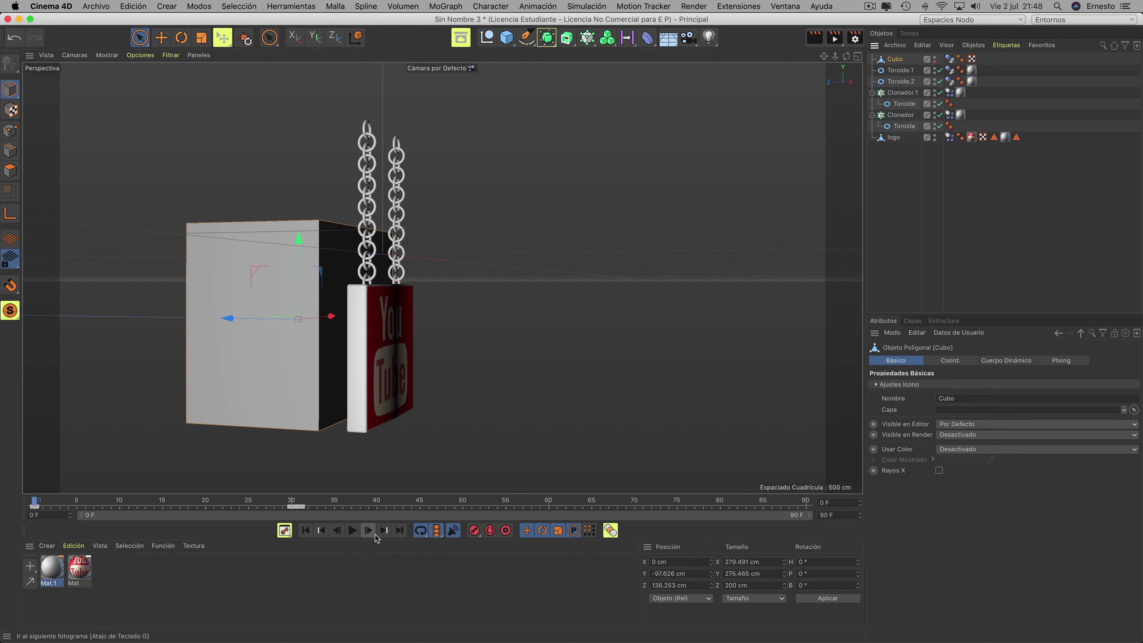
Step: At frame 30, move the cube to Z 40.364 cm, record a key, and replay from the start
click(384, 532)
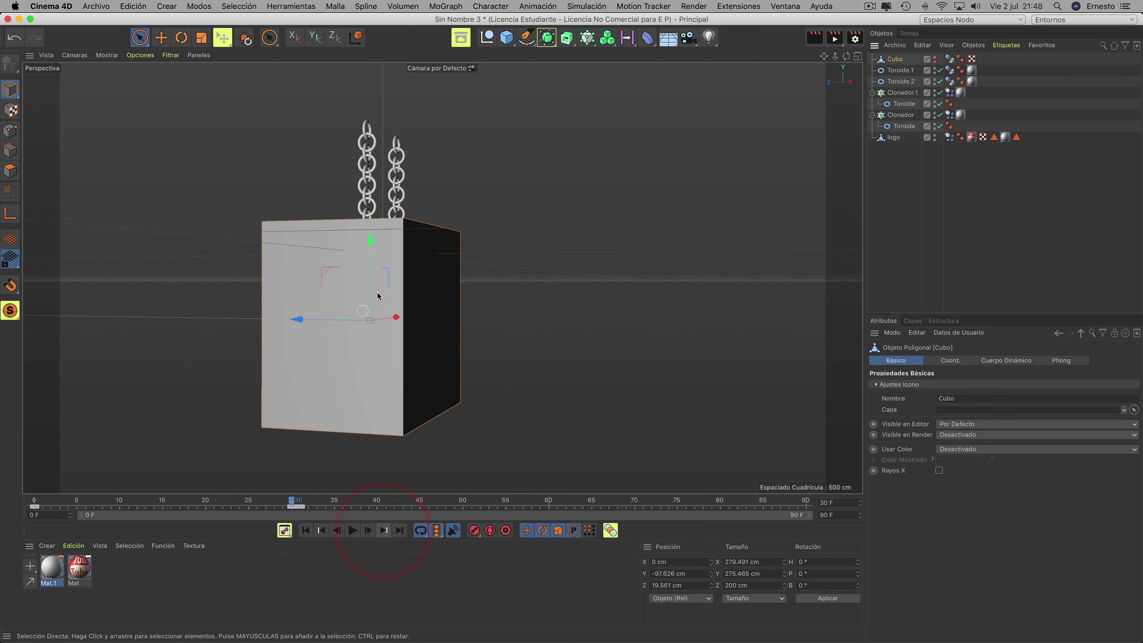
drag(308, 315, 289, 319)
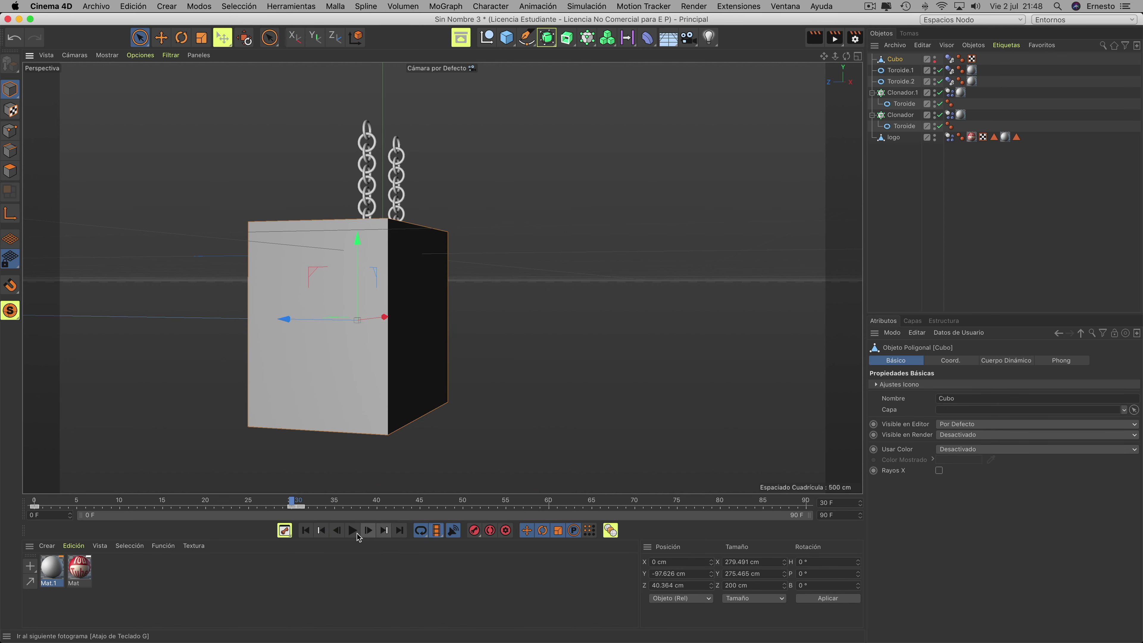
click(475, 532)
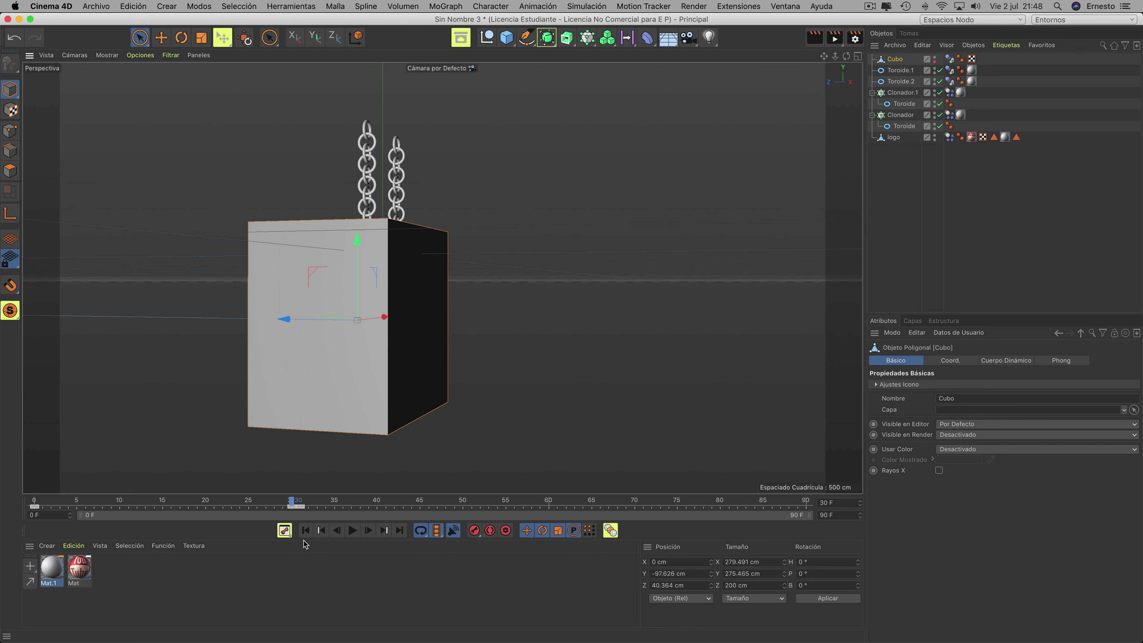
click(305, 531)
click(353, 530)
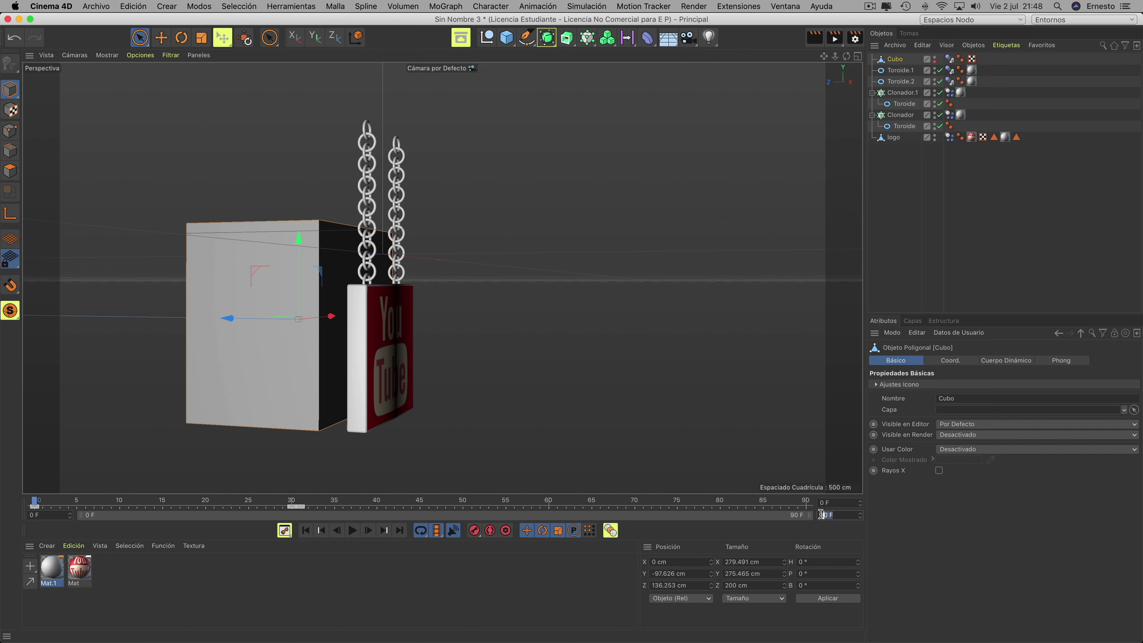
Step: Extend the animation to 180 frames, play it, and set the cube's Visible en Editor to Desactivado
click(796, 513)
text(18)
text(0)
click(830, 524)
click(353, 531)
click(1035, 423)
click(990, 443)
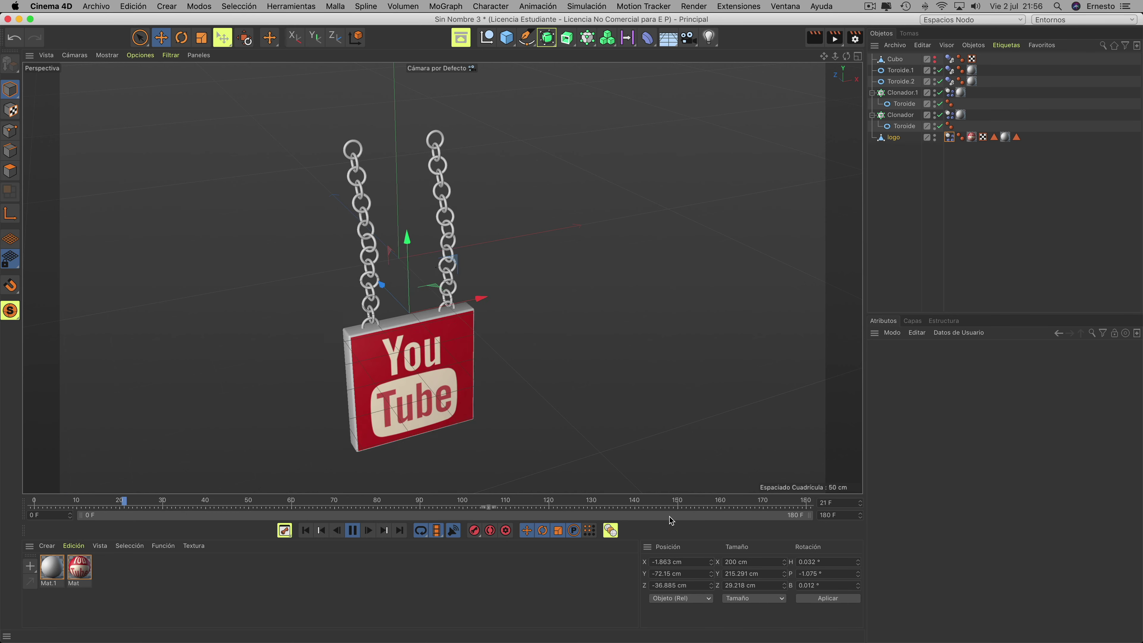
Step: Replay the simulation to frame 109 and show the logo's Cuerpo Dinámico Fuerza settings with 5 % damping
click(306, 530)
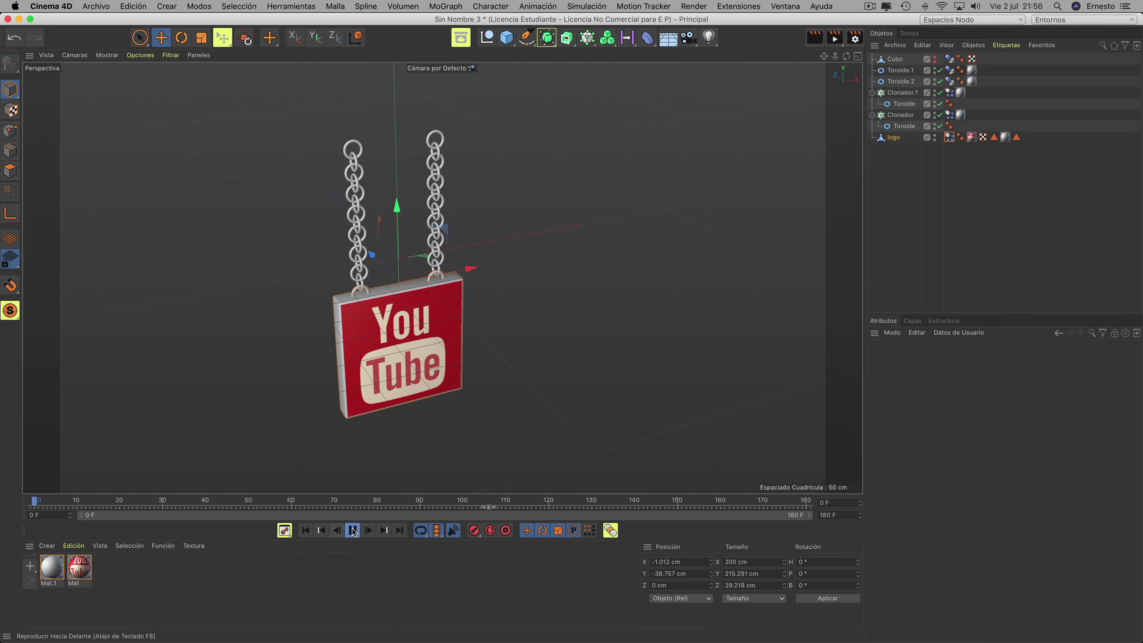
click(352, 530)
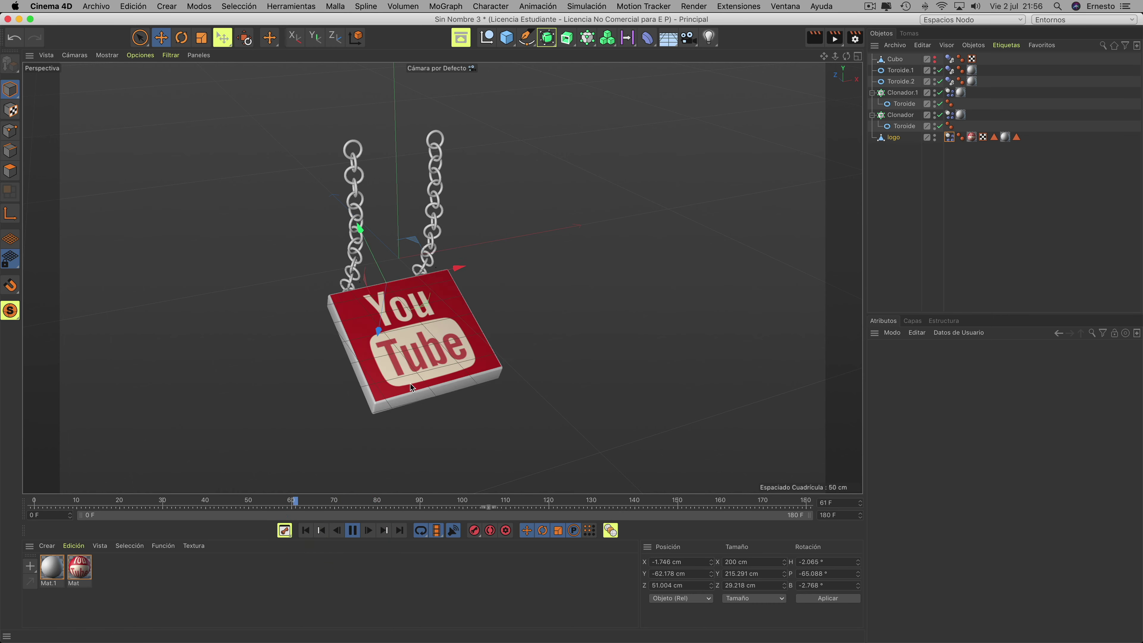
click(353, 532)
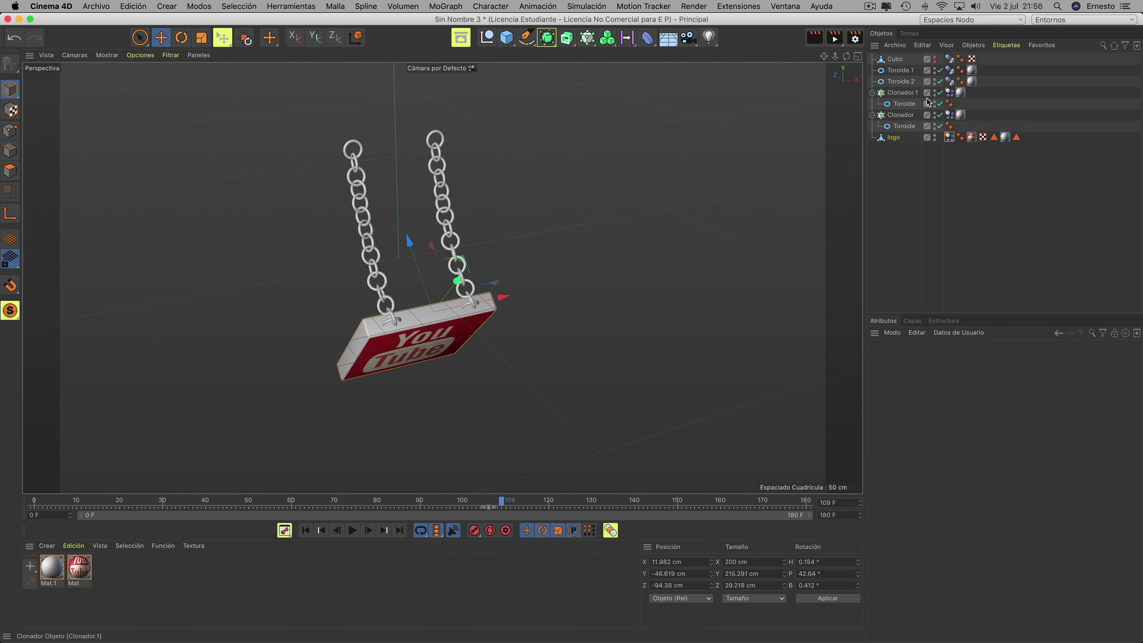
click(950, 115)
click(1084, 360)
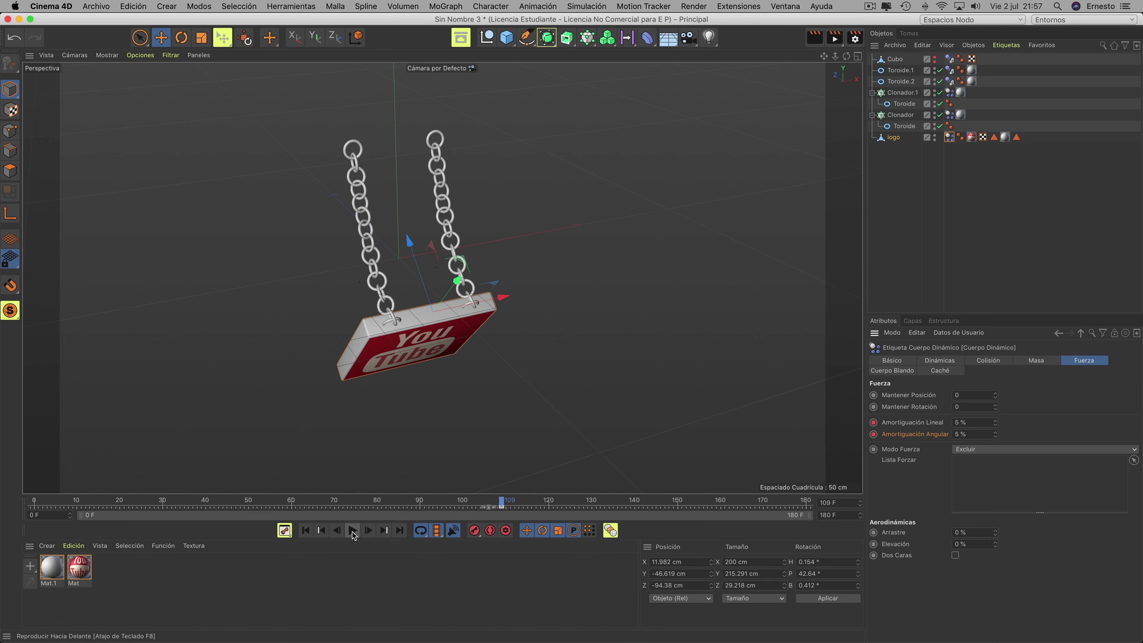
click(352, 532)
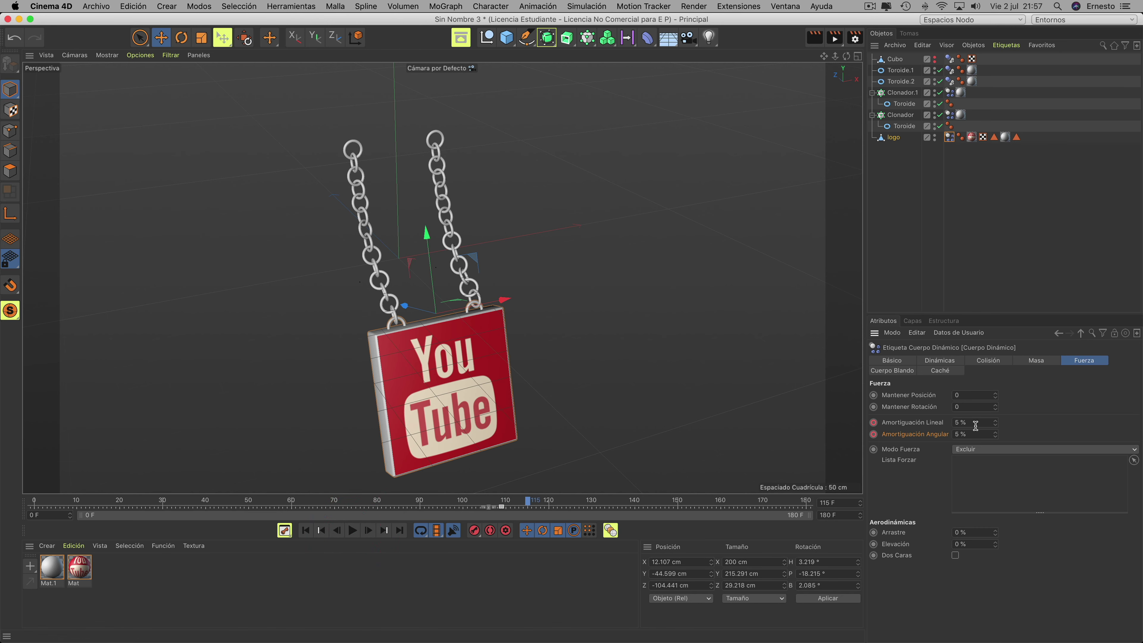
click(524, 506)
click(962, 423)
text(100)
click(973, 434)
double_click(959, 434)
text(100)
click(463, 507)
key(F8)
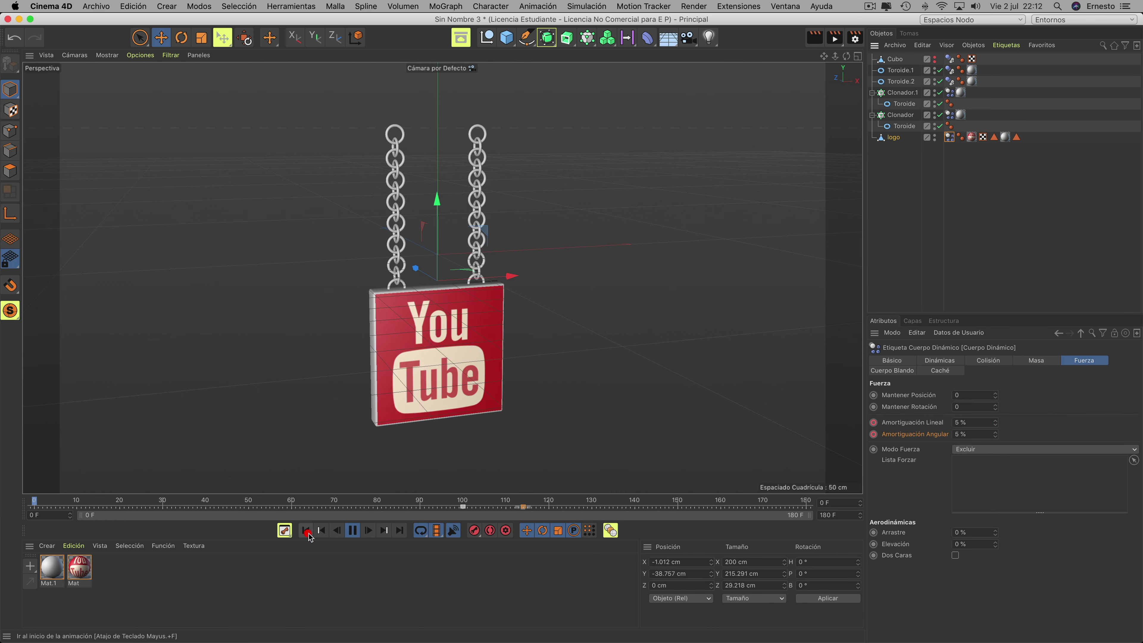
Step: Replay the simulation from frame 100 with 90 % linear and angular damping, then deselect the dynamics tag
click(307, 534)
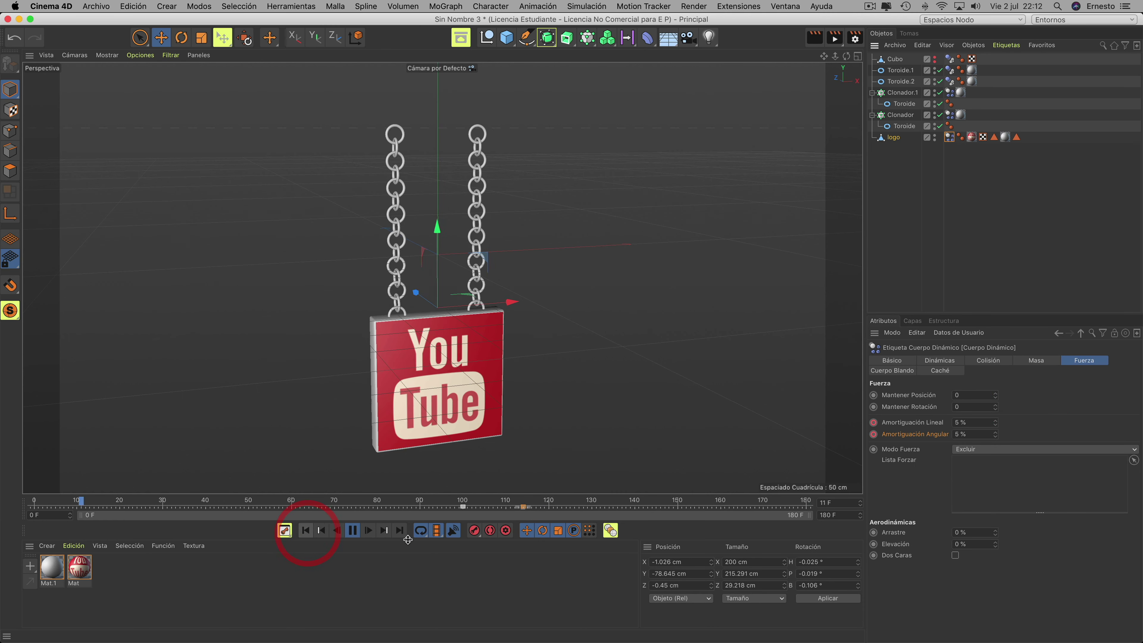
click(354, 531)
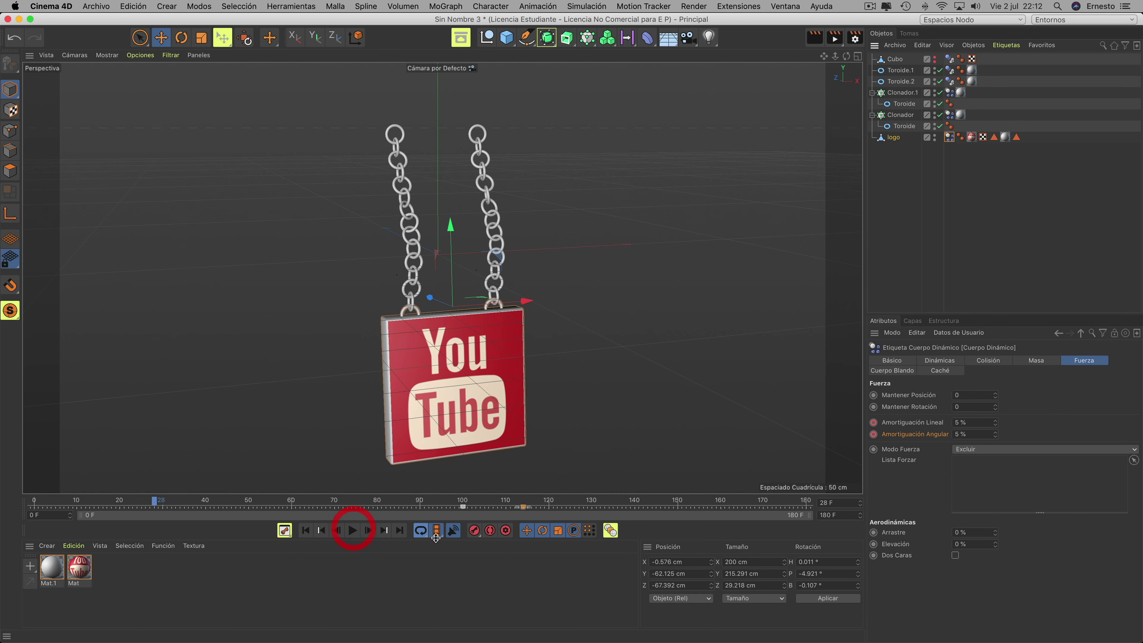
click(385, 532)
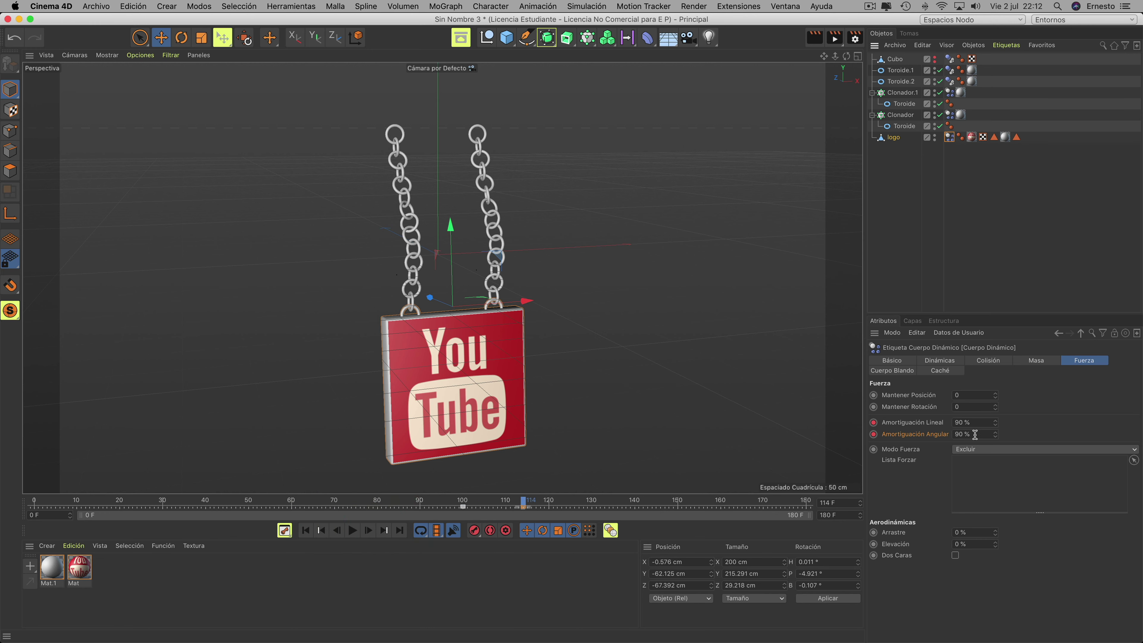
click(353, 530)
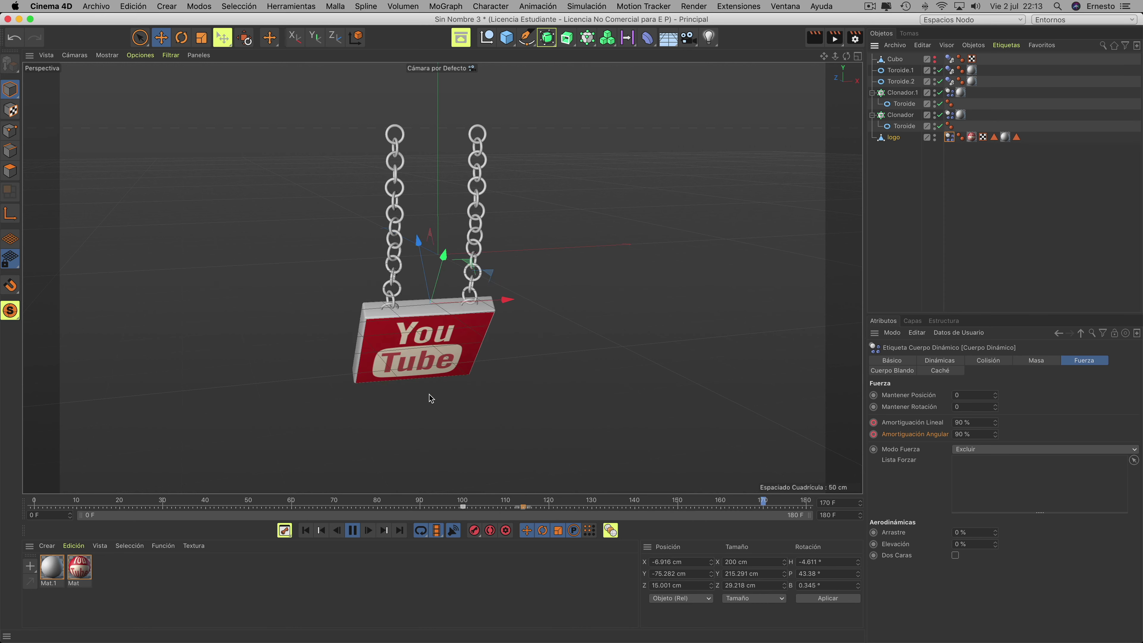
click(379, 559)
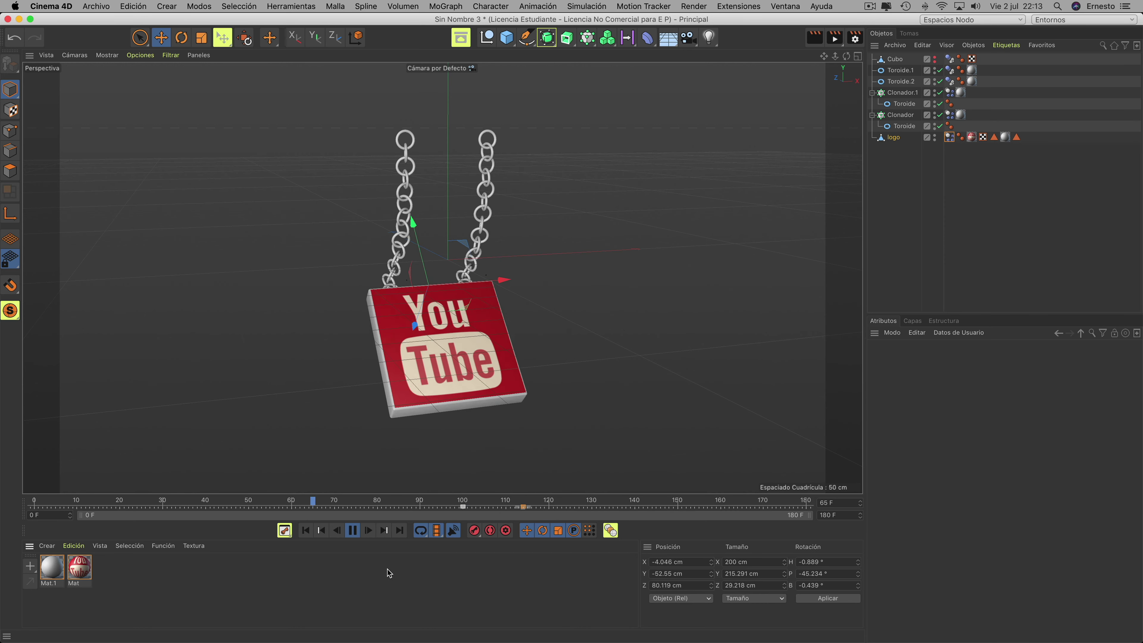